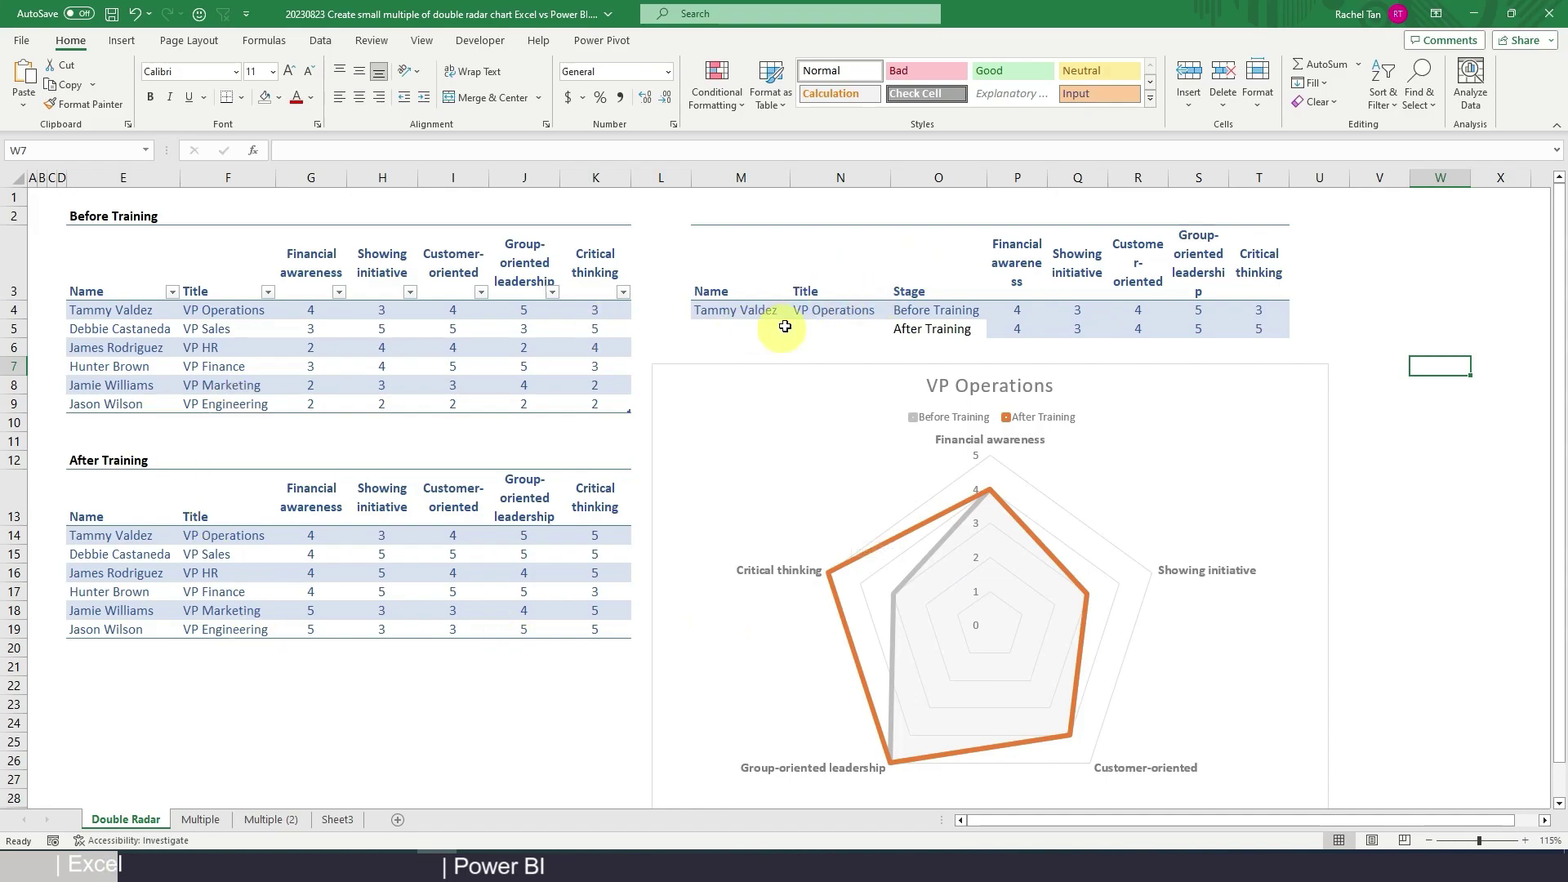
pyautogui.click(214, 821)
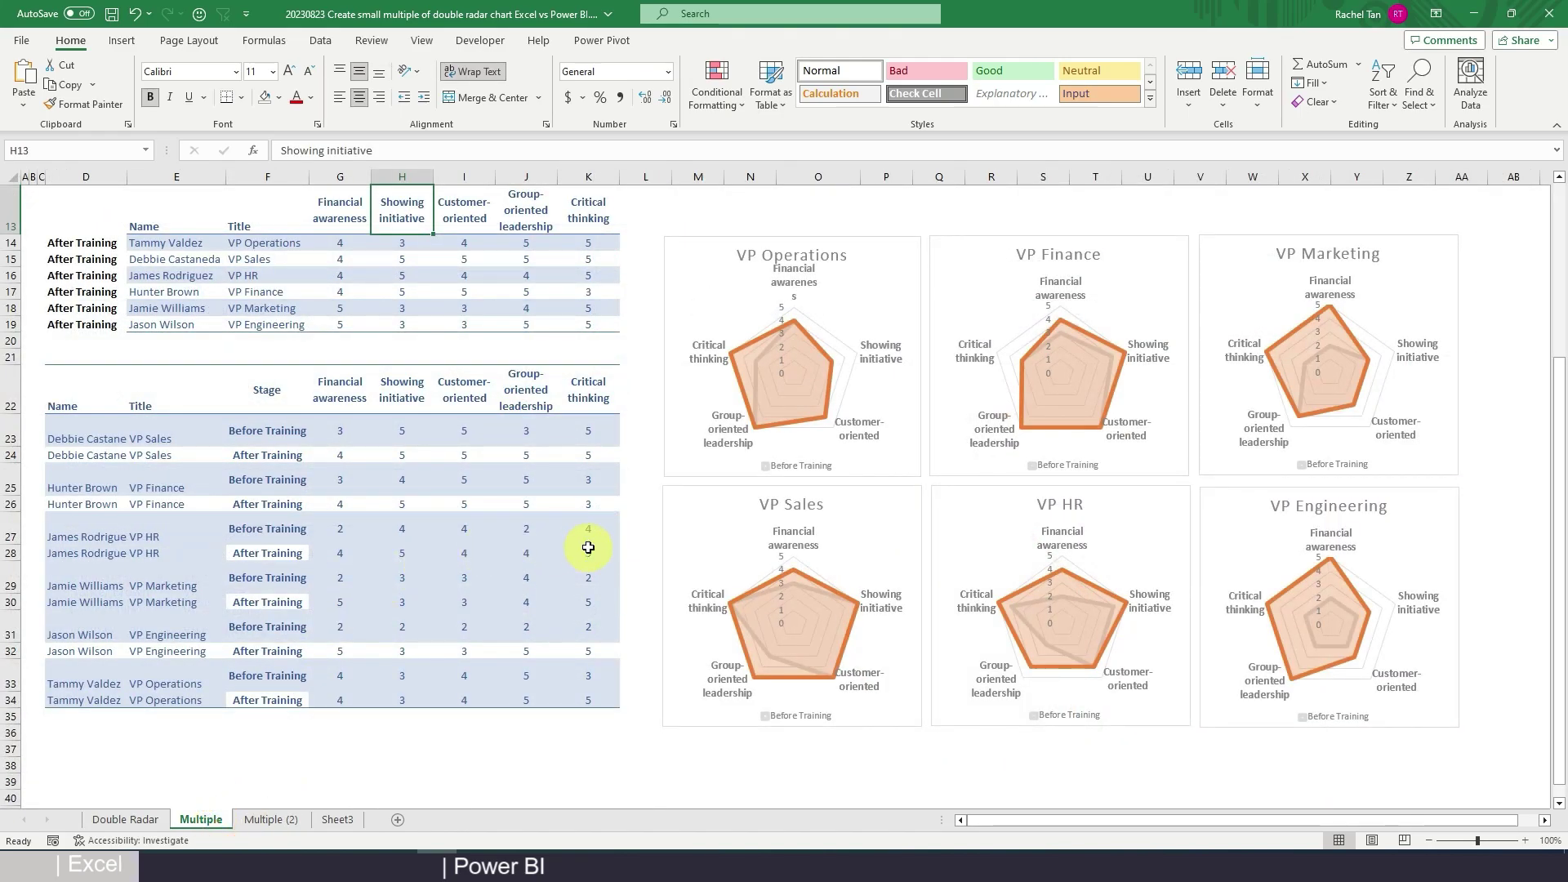
pyautogui.scroll(3, 588, 547)
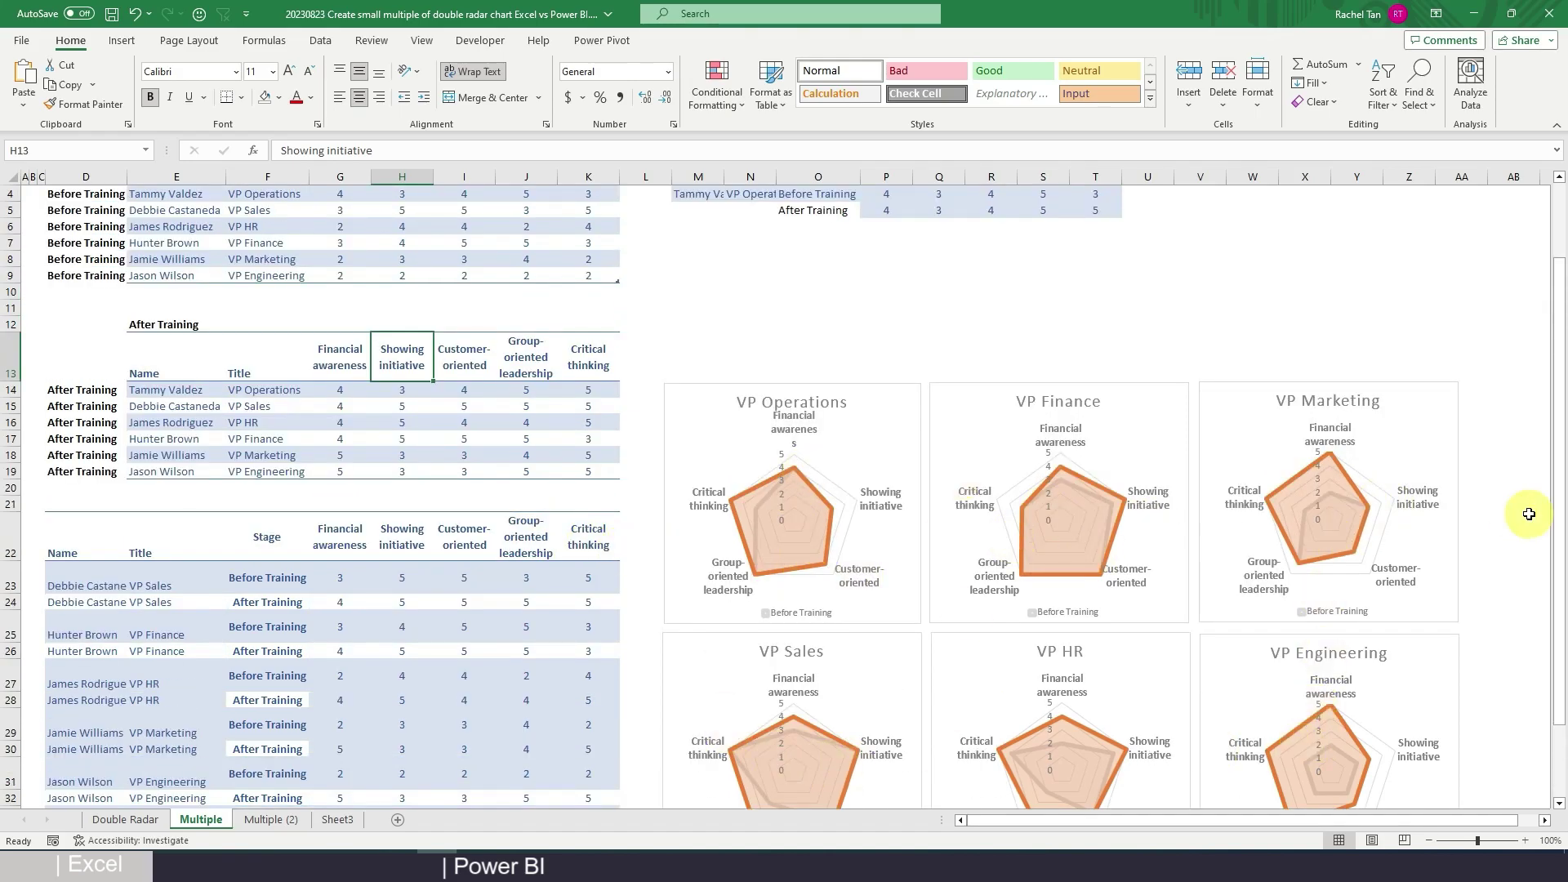
pyautogui.scroll(-2, 748, 562)
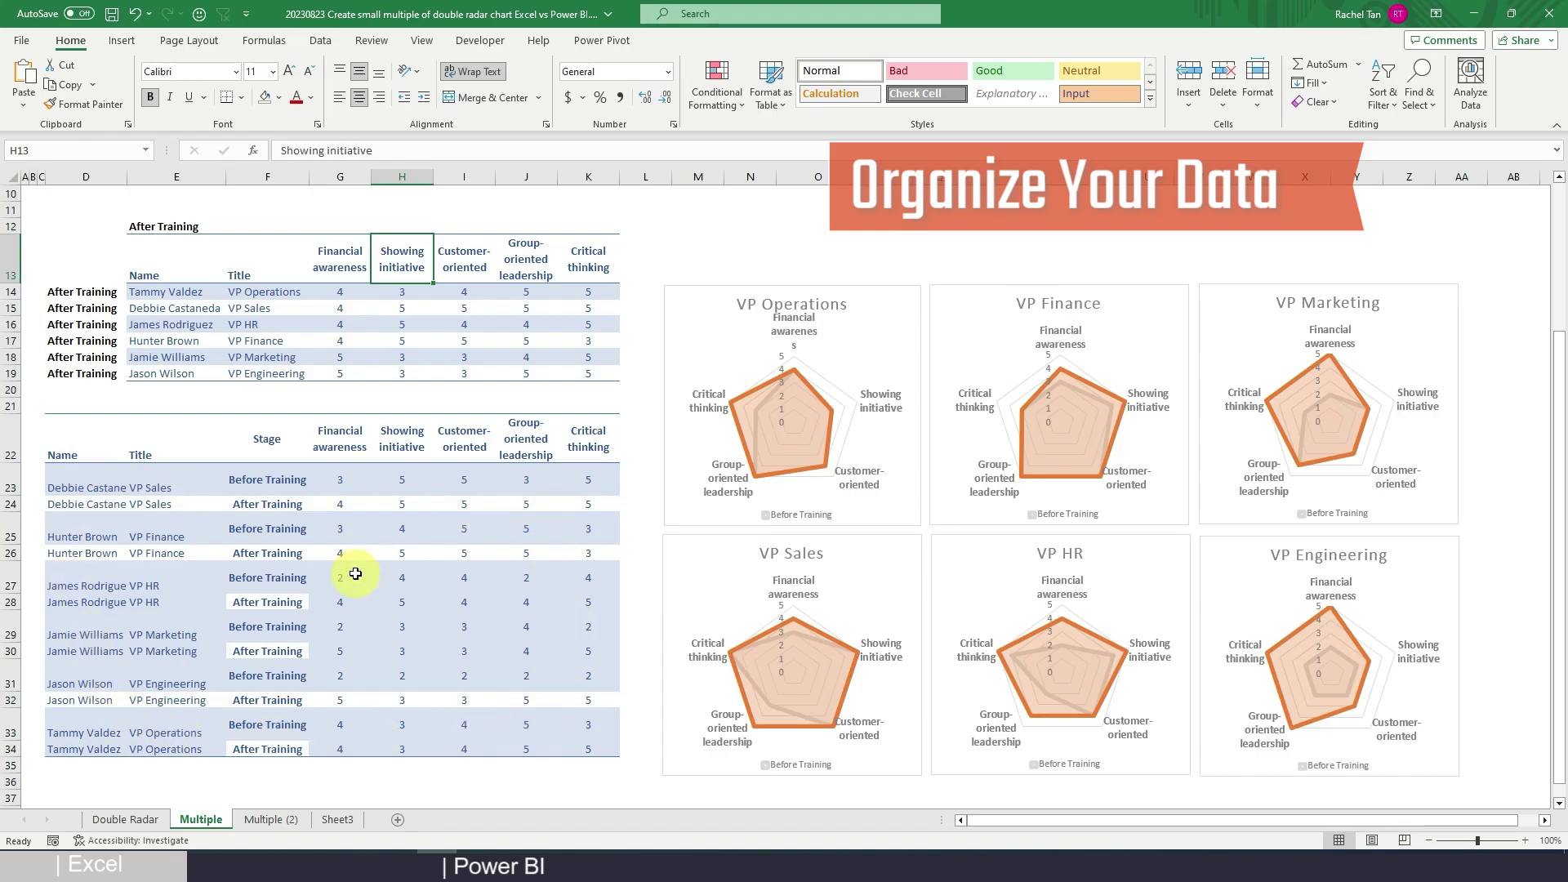
pyautogui.scroll(3, 355, 574)
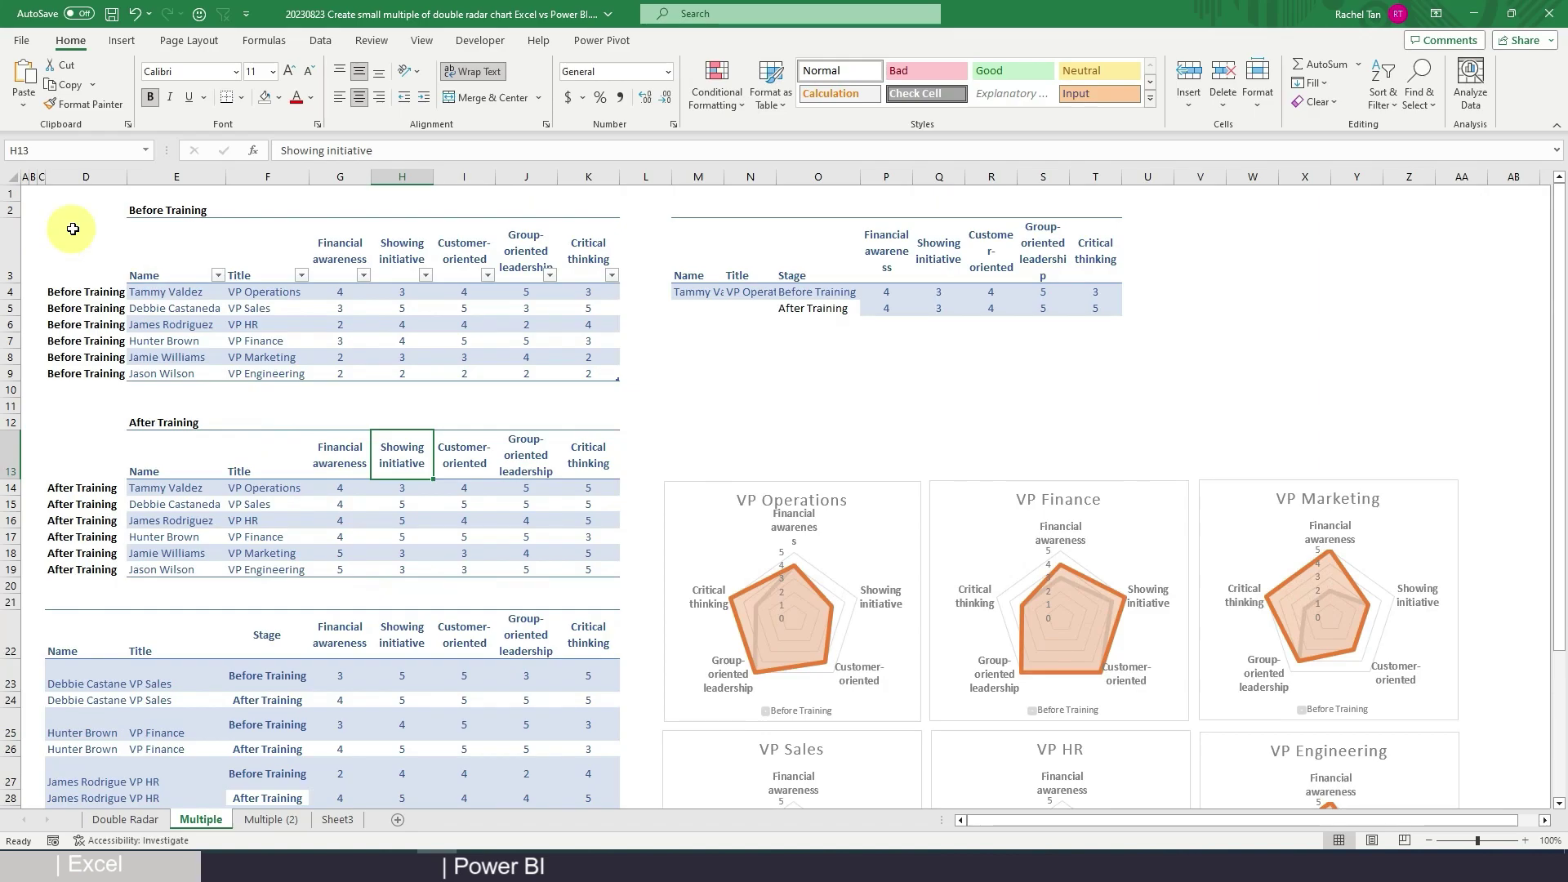
pyautogui.moveTo(144, 212); pyautogui.dragTo(580, 357)
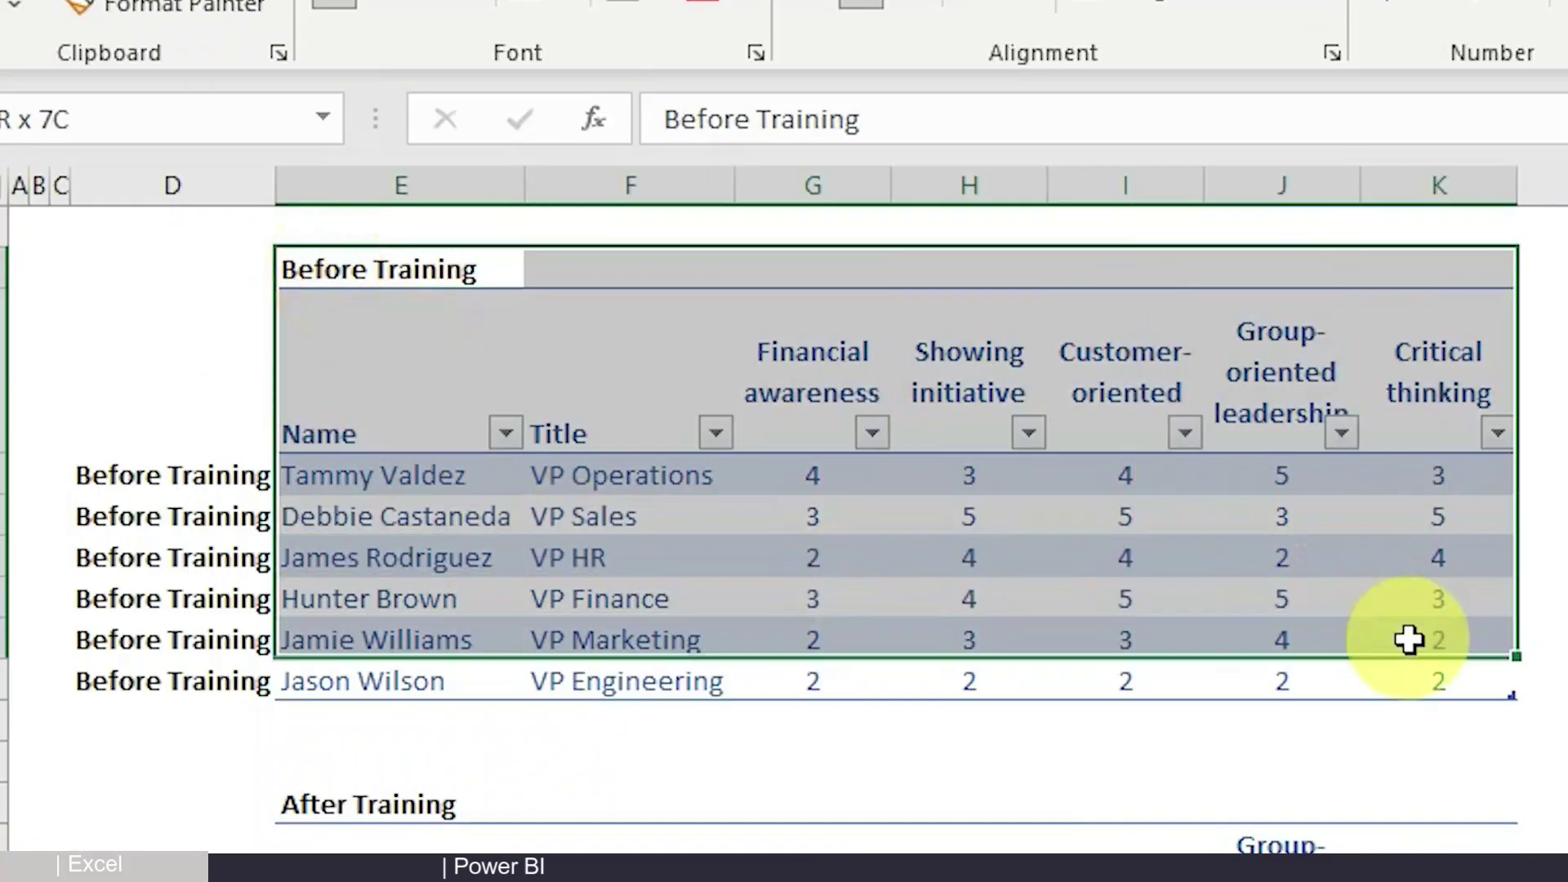
pyautogui.moveTo(1409, 639); pyautogui.dragTo(1398, 668)
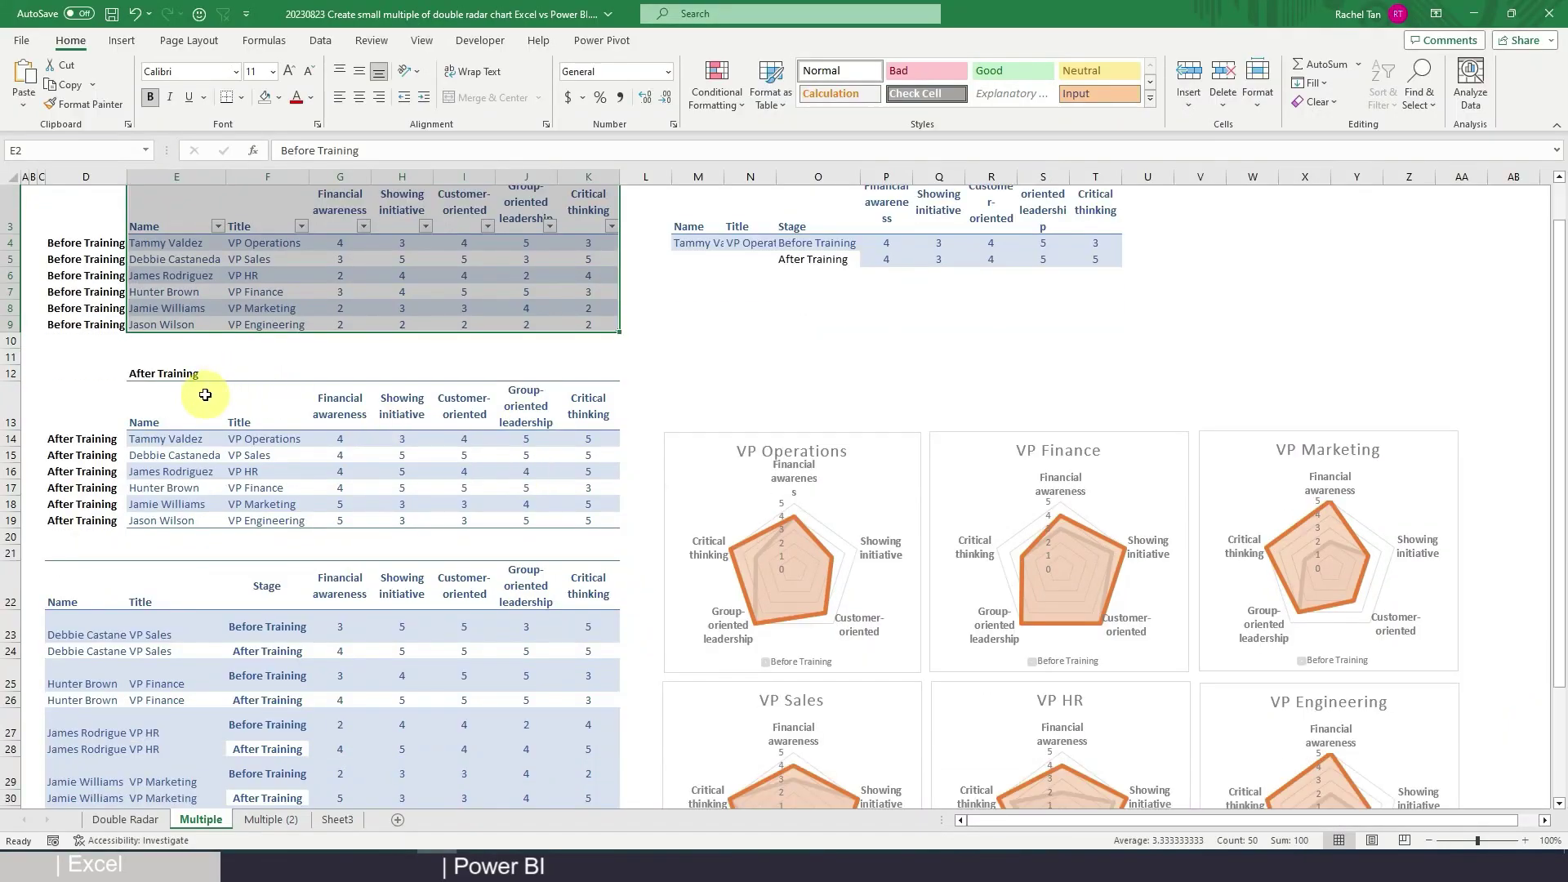
pyautogui.moveTo(203, 392); pyautogui.dragTo(991, 581)
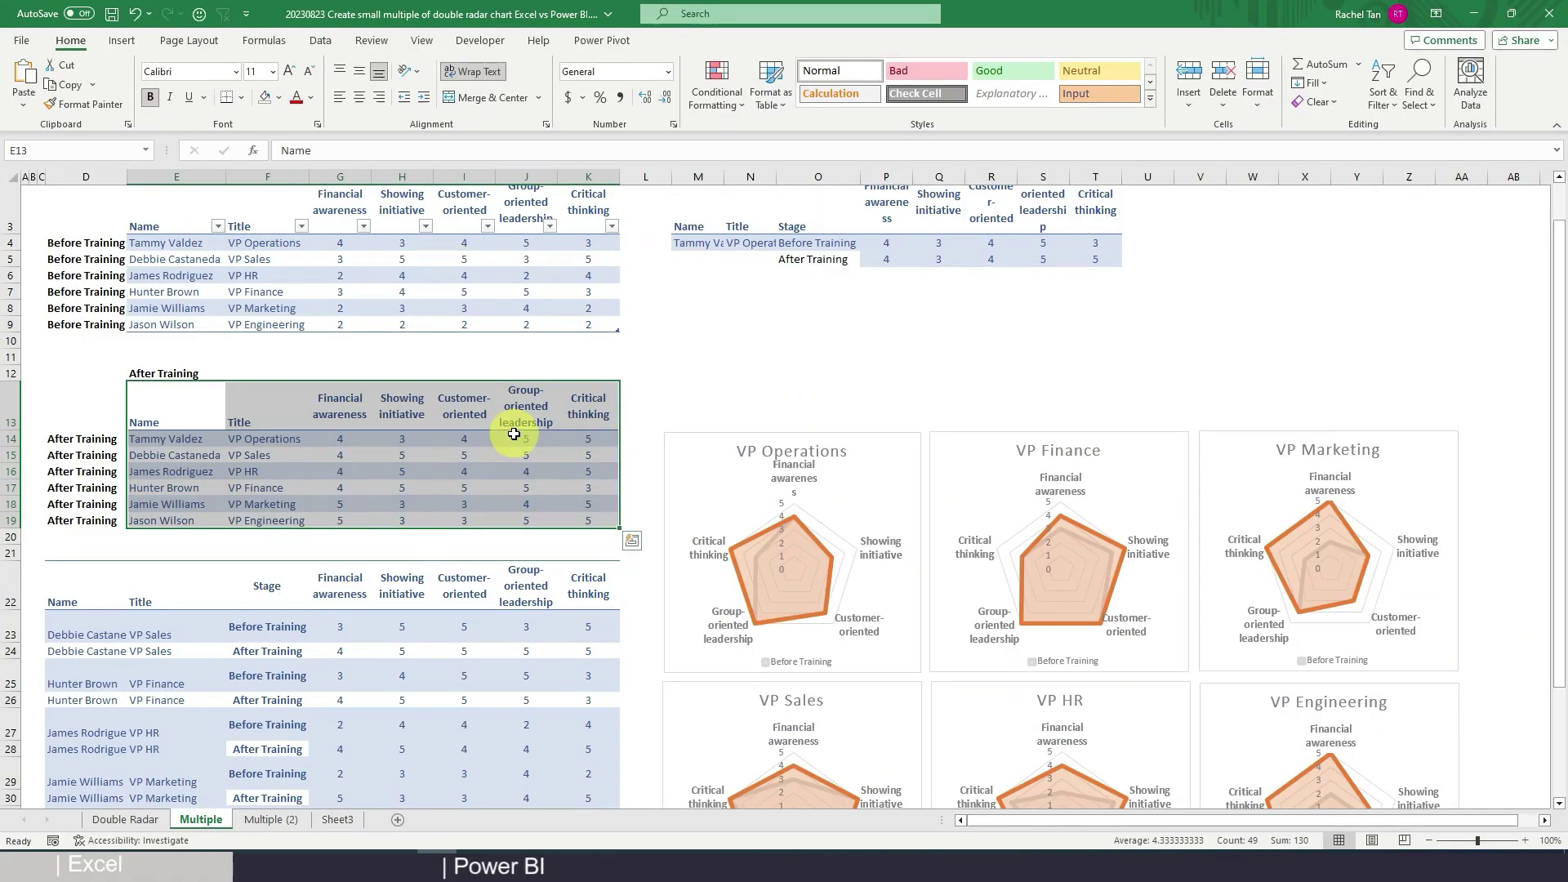
pyautogui.scroll(-4, 682, 472)
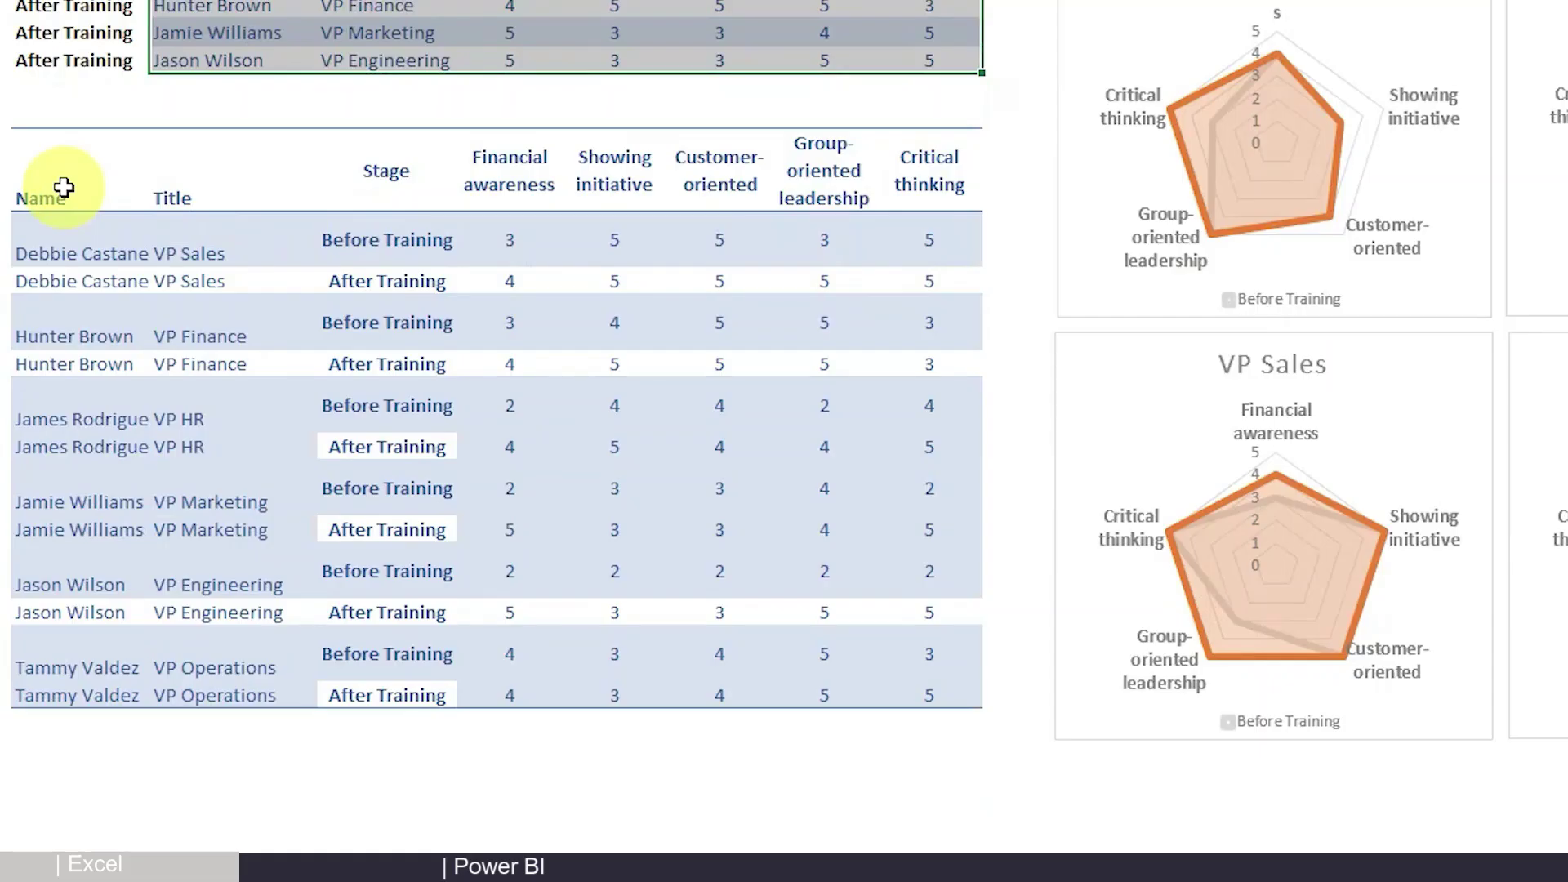
pyautogui.moveTo(76, 399); pyautogui.dragTo(587, 699)
pyautogui.click(400, 245)
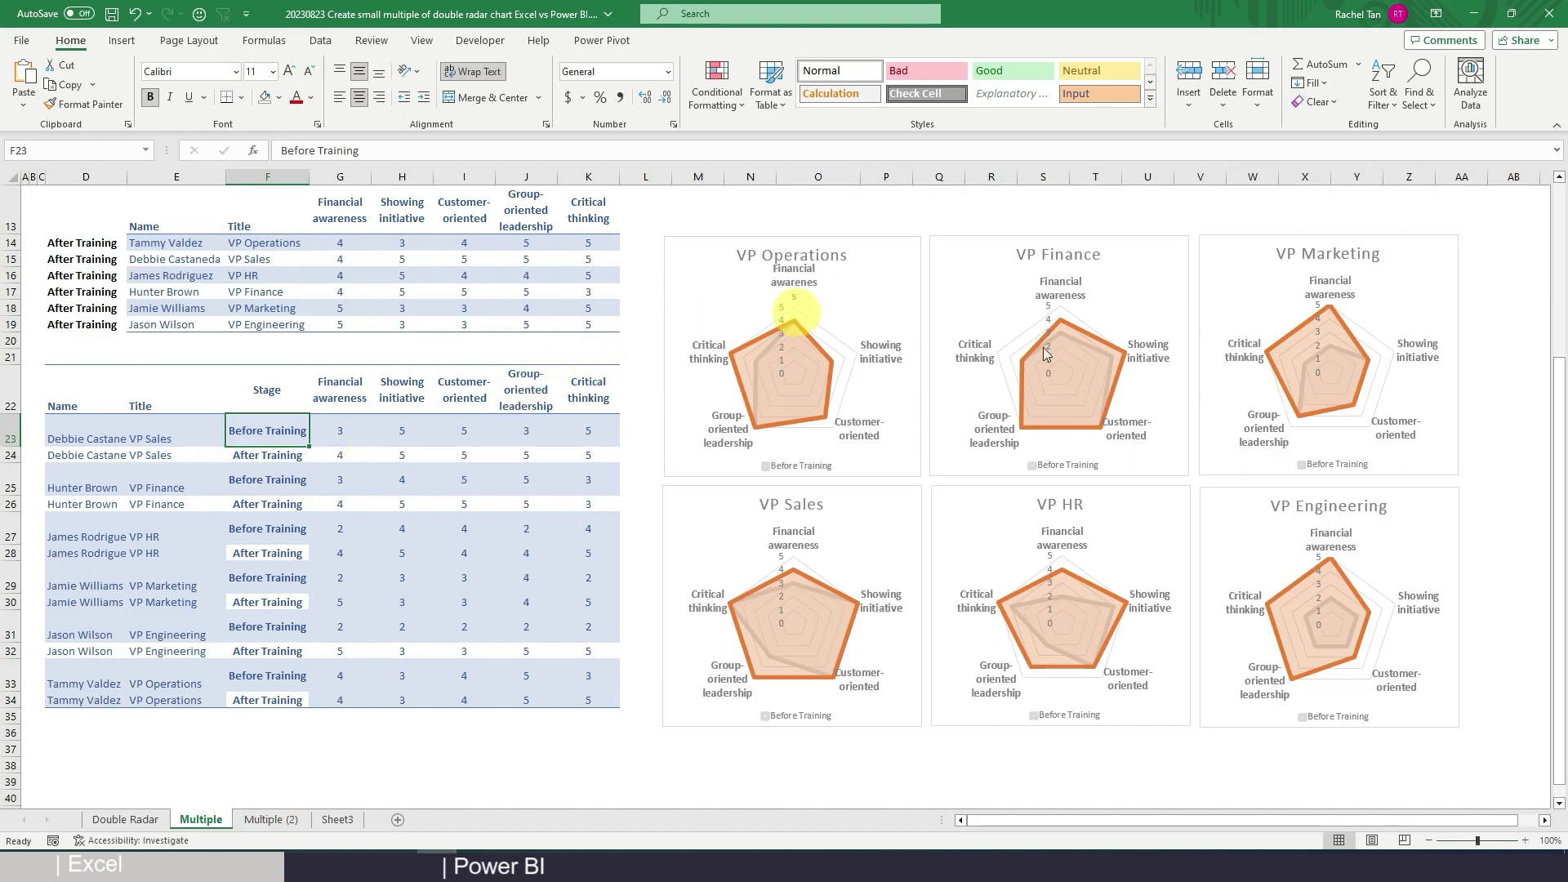
# On Multiple (2), drag the VP Sales radar chart down beside the combined table and shrink it
pyautogui.click(270, 819)
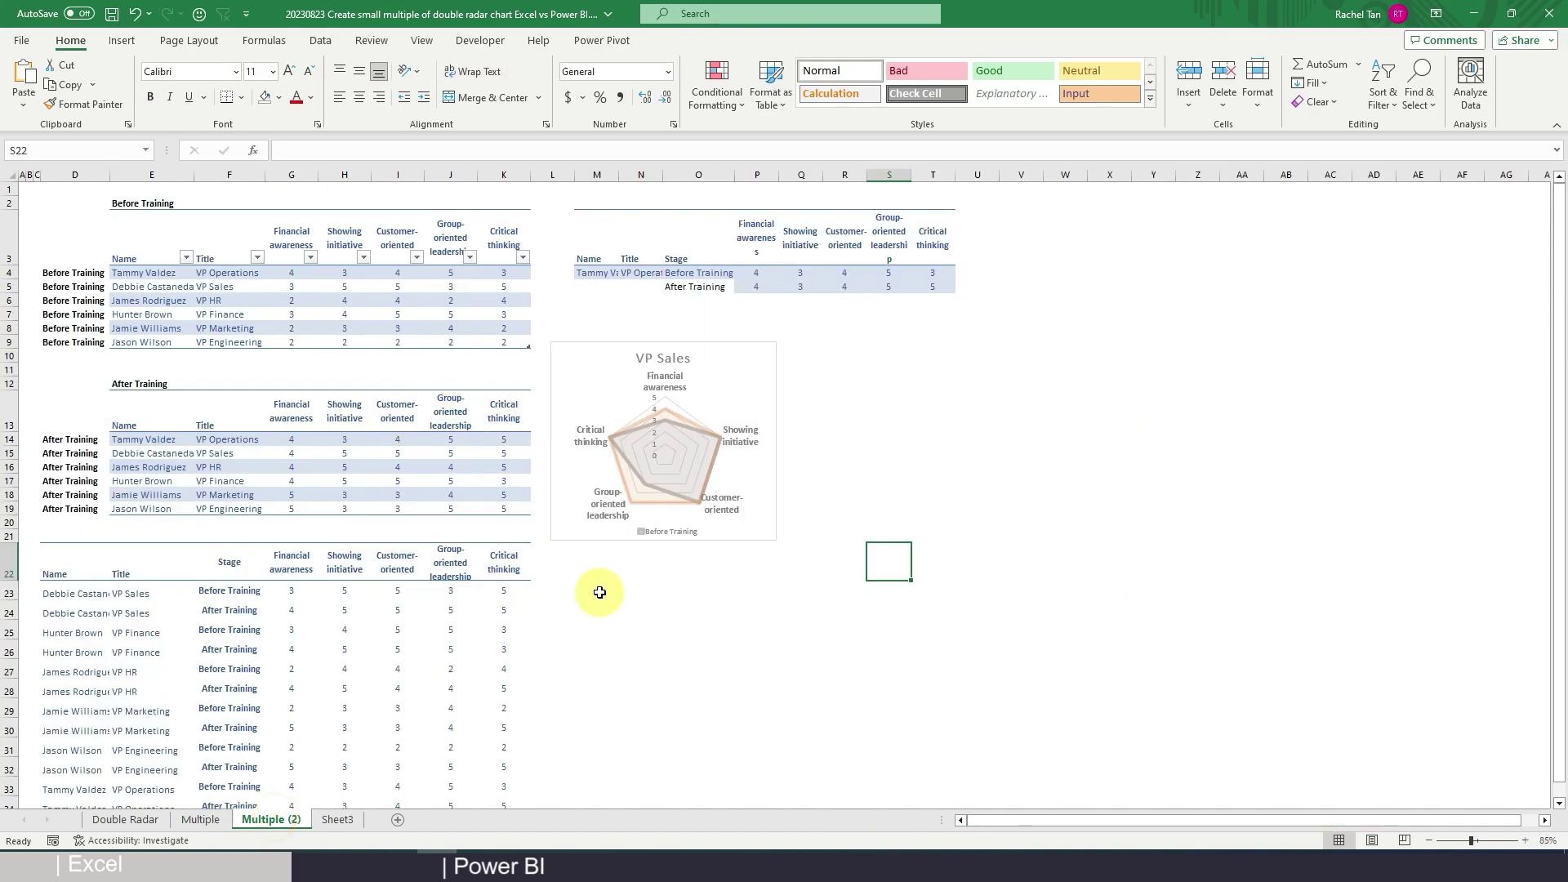
pyautogui.keyDown('ctrl'); pyautogui.scroll(1, 599, 593); pyautogui.keyUp('ctrl')
pyautogui.scroll(-3, 637, 490)
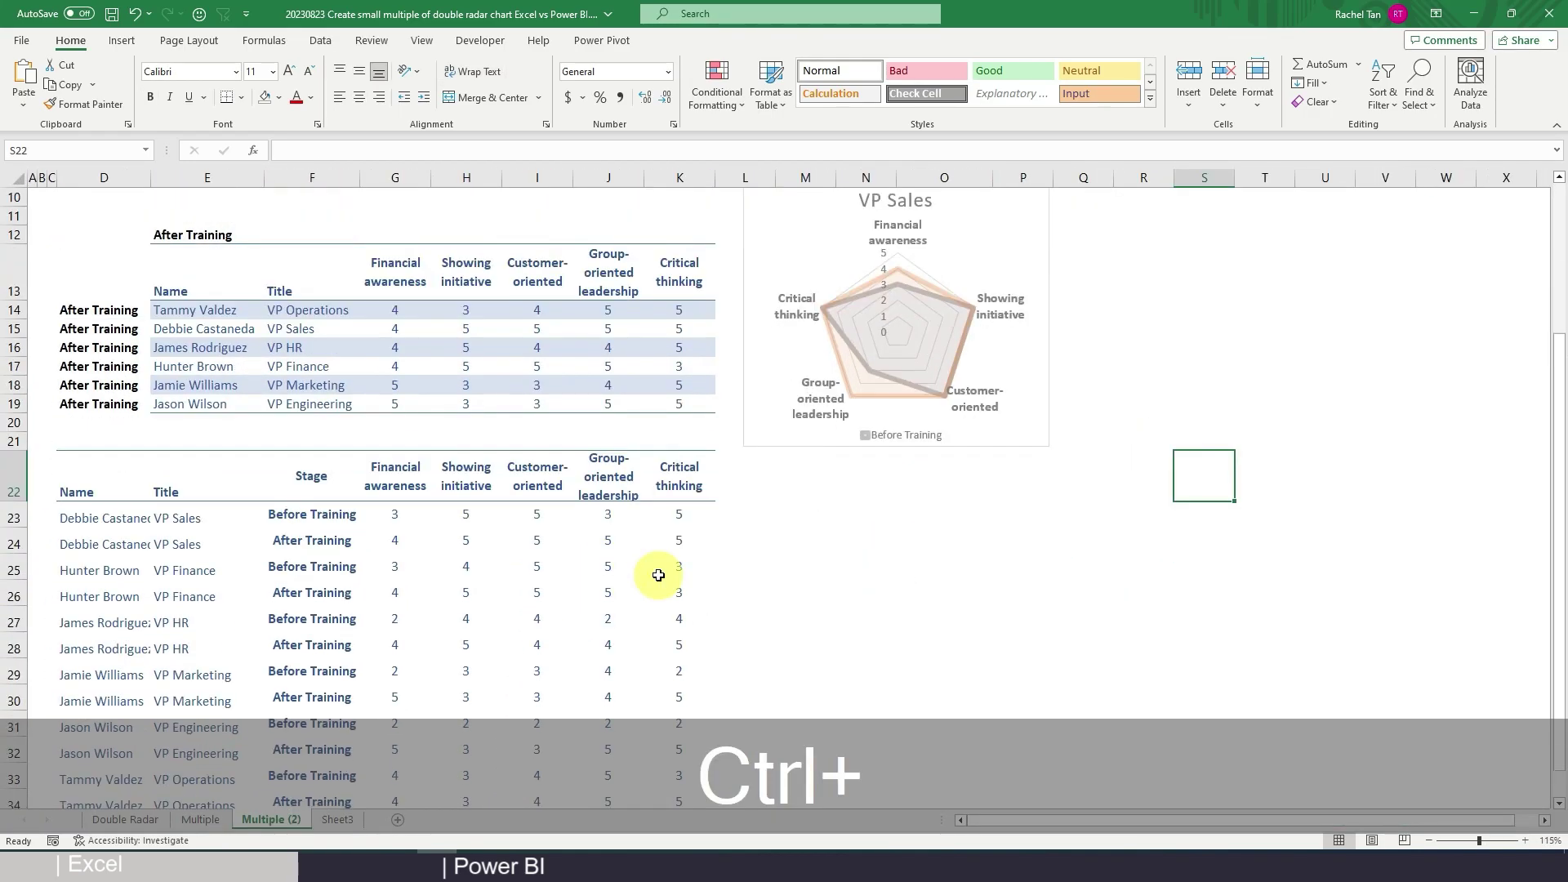
pyautogui.click(792, 334)
pyautogui.moveTo(792, 334); pyautogui.dragTo(787, 465)
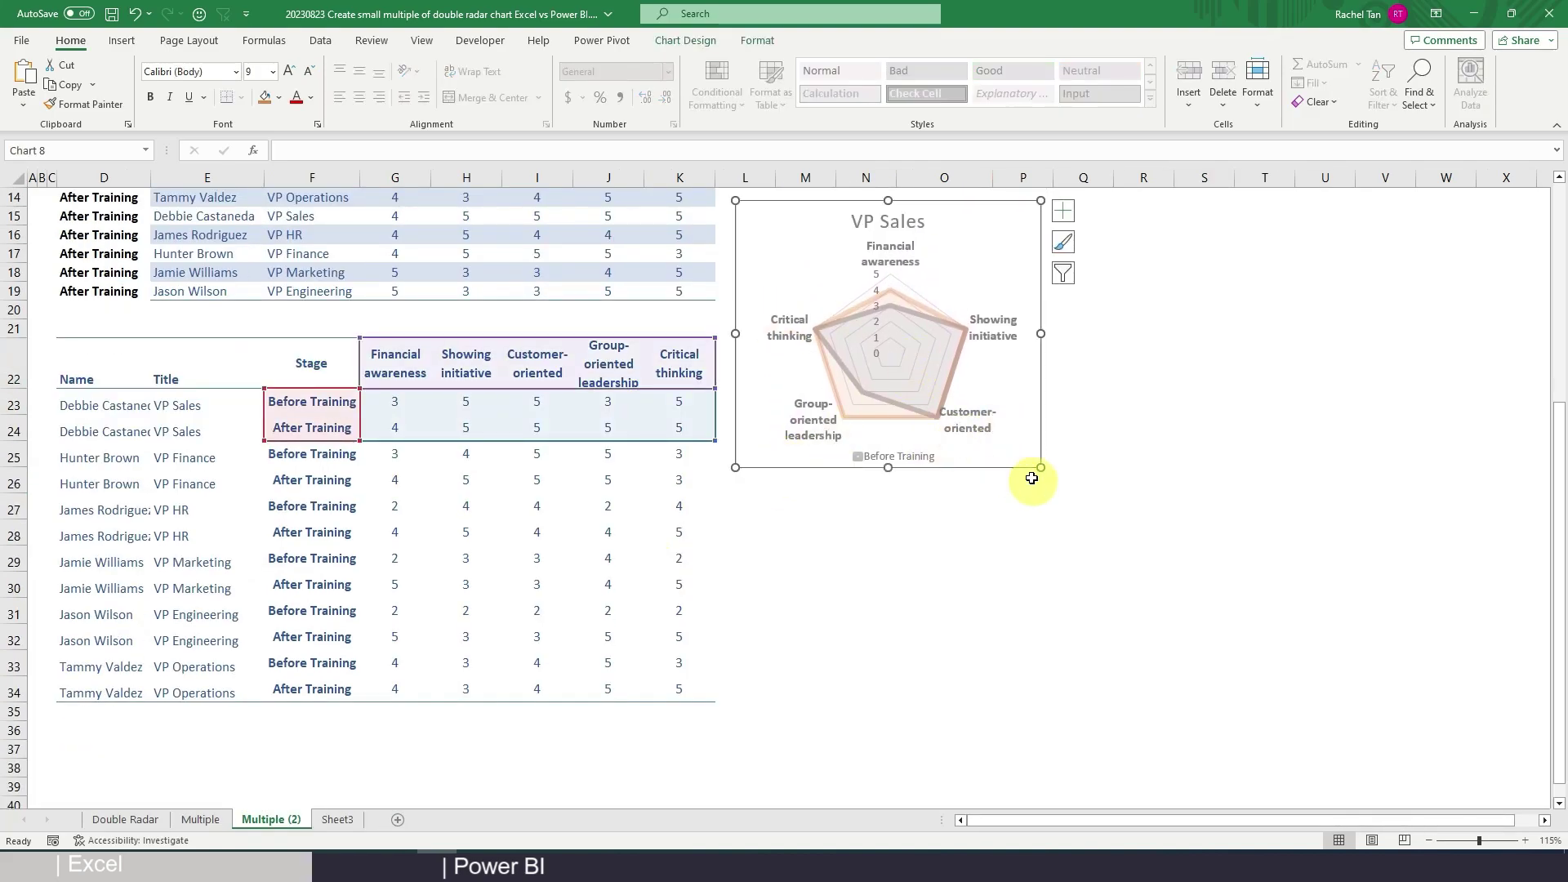
pyautogui.moveTo(1037, 470); pyautogui.dragTo(1014, 464)
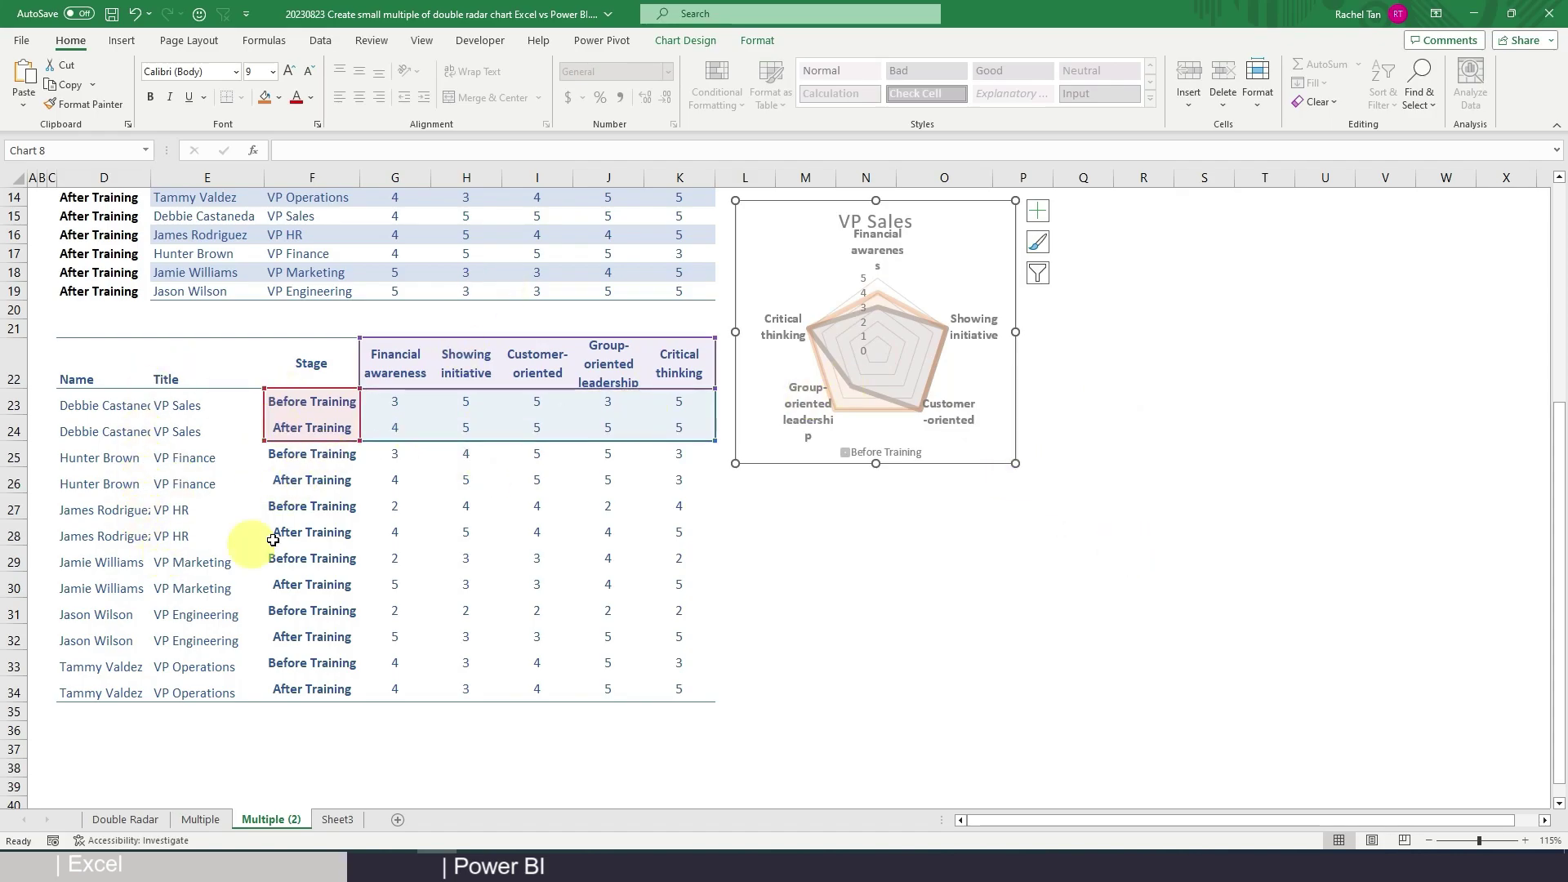
pyautogui.click(1022, 402)
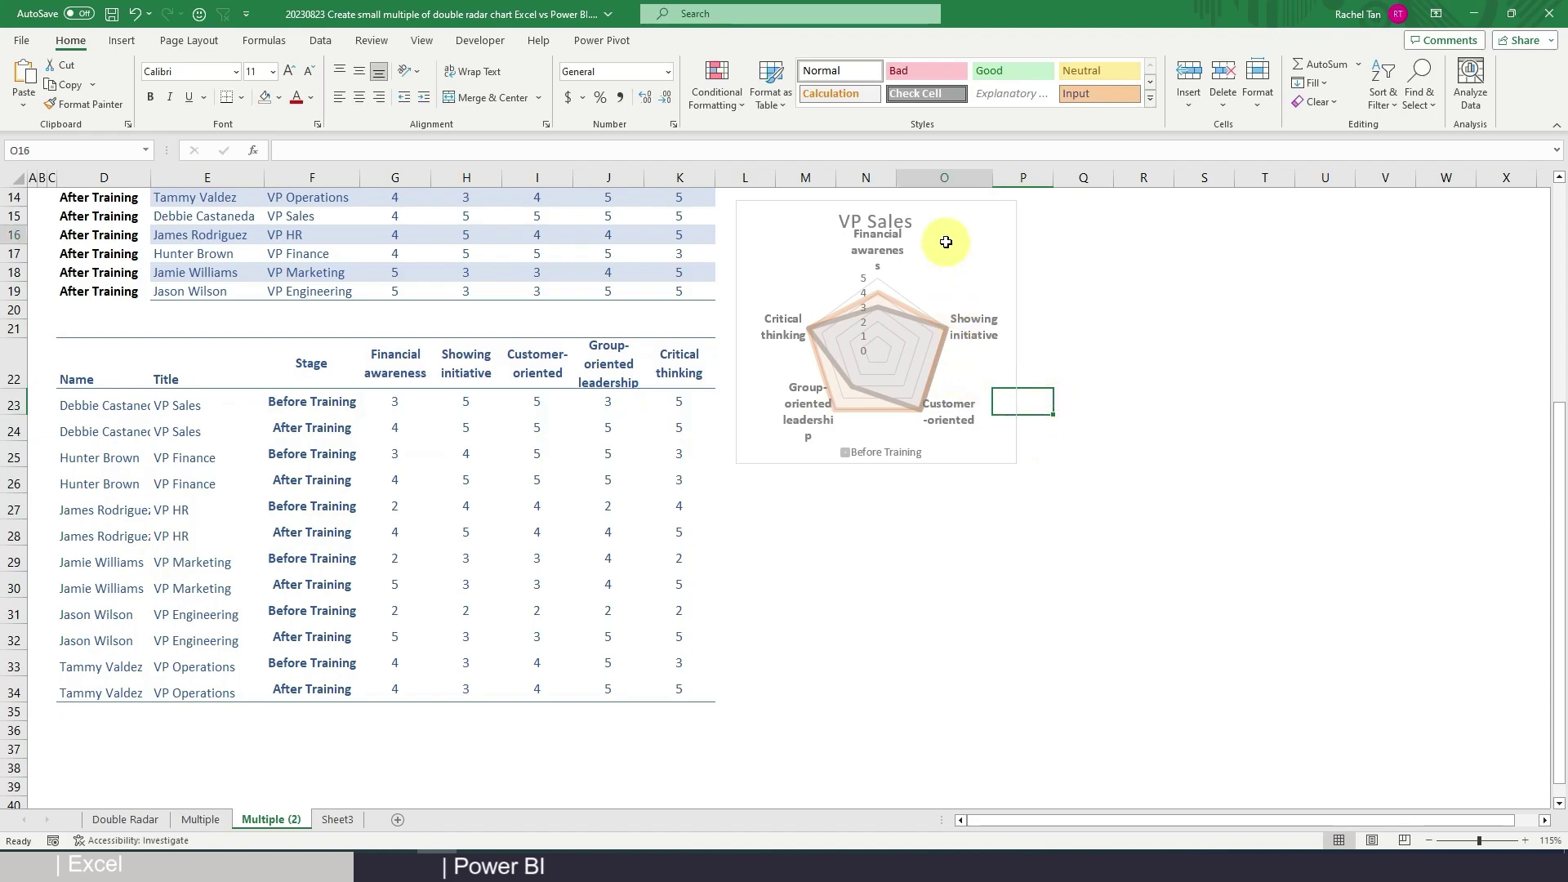
pyautogui.click(928, 201)
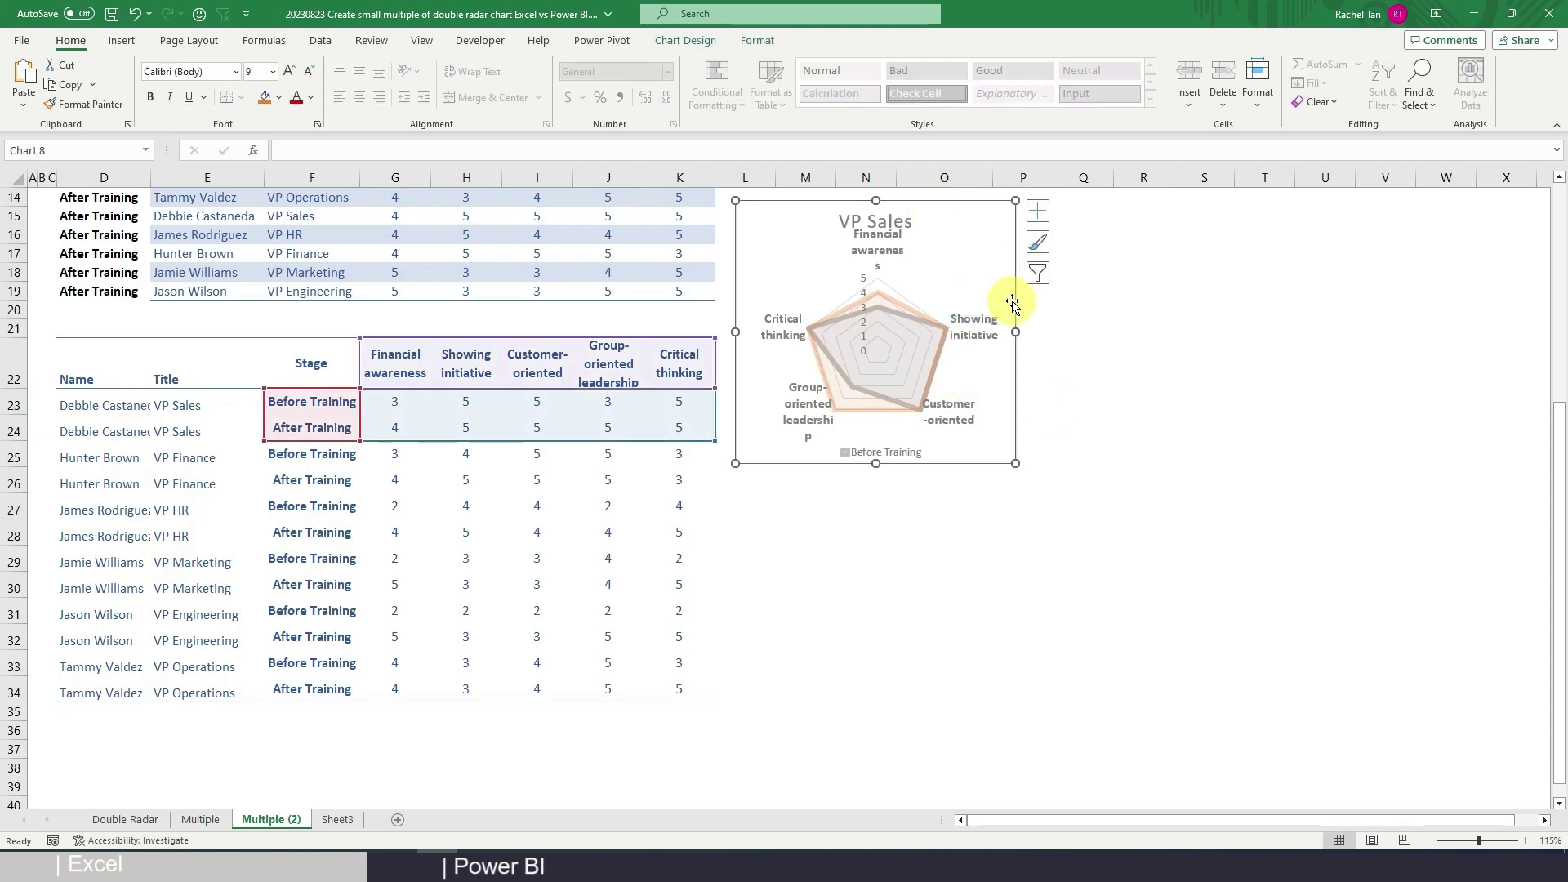
# Paste a copy of the VP Sales chart to the right of the original and check its plotted series
pyautogui.hotkey('ctrl', 'c')
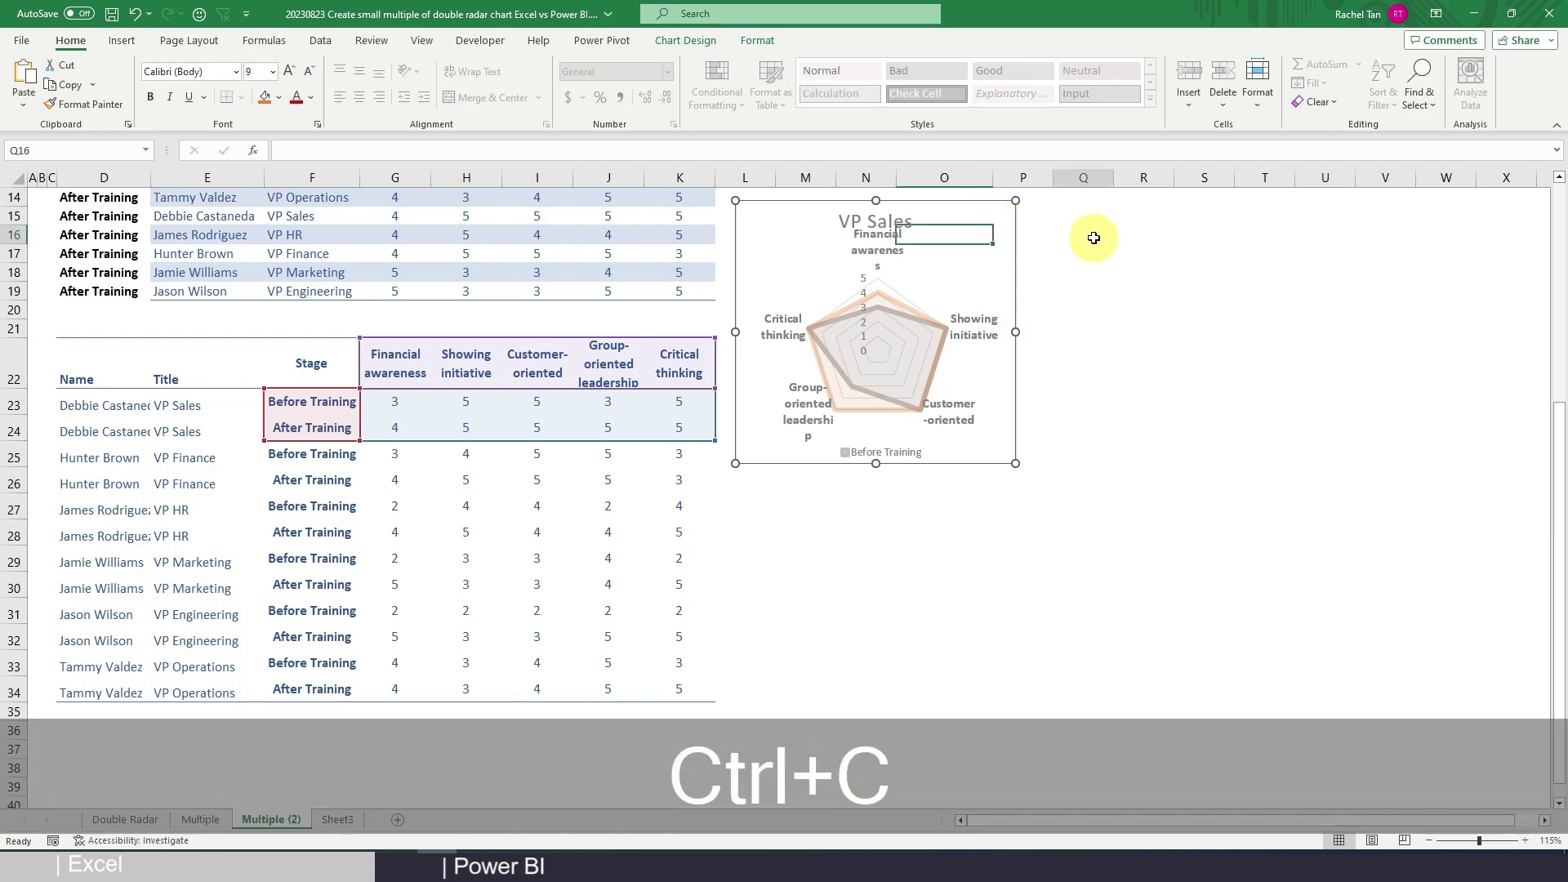
pyautogui.click(1093, 237)
pyautogui.hotkey('ctrl', 'v')
pyautogui.moveTo(1102, 226); pyautogui.dragTo(1078, 202)
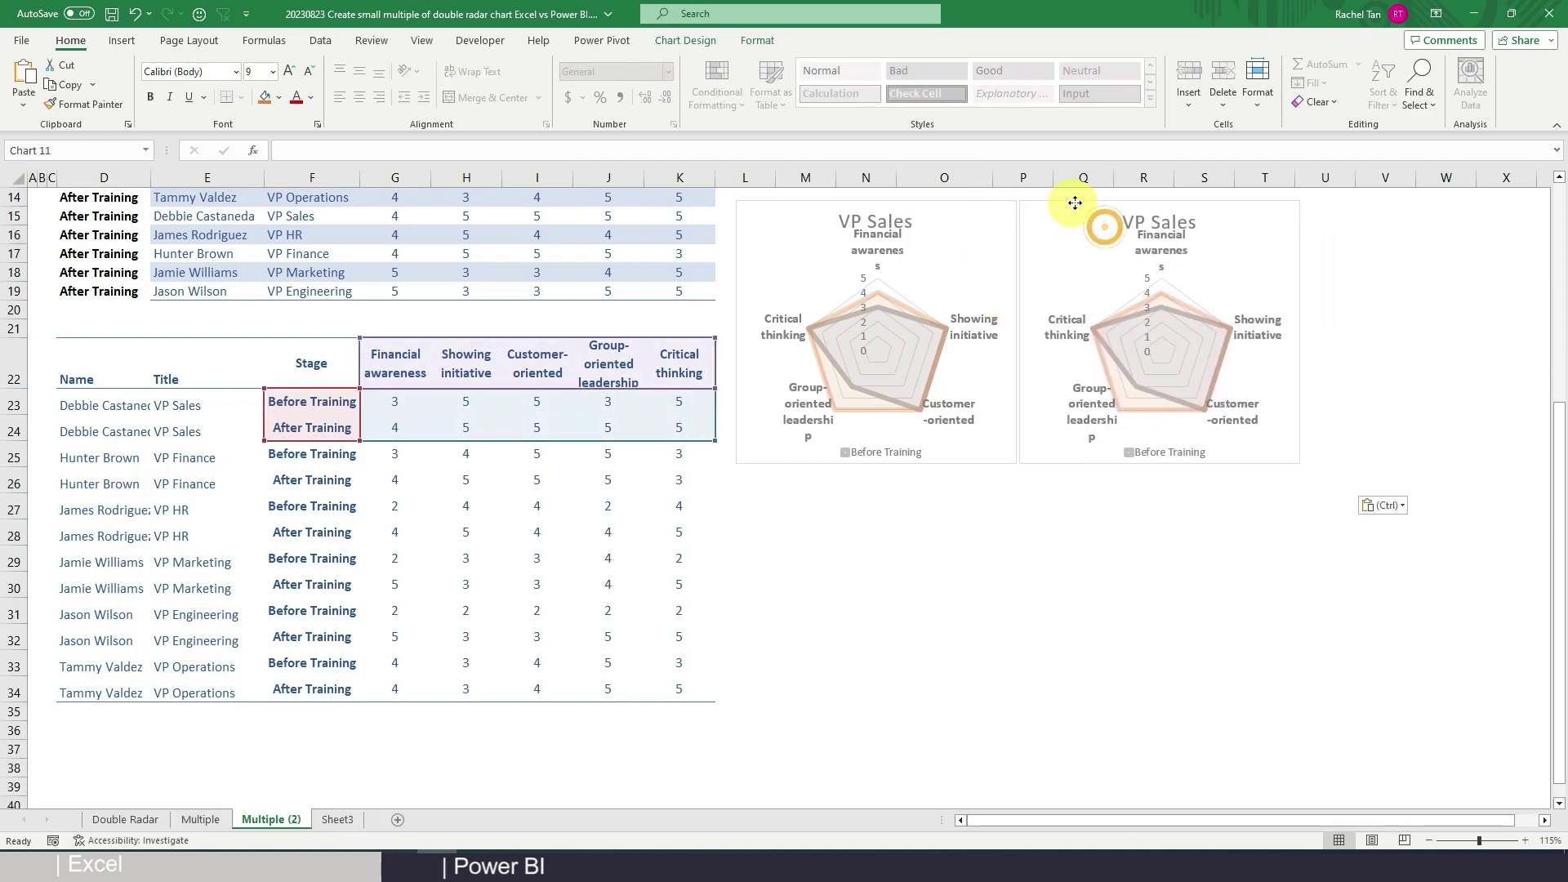
pyautogui.click(1174, 321)
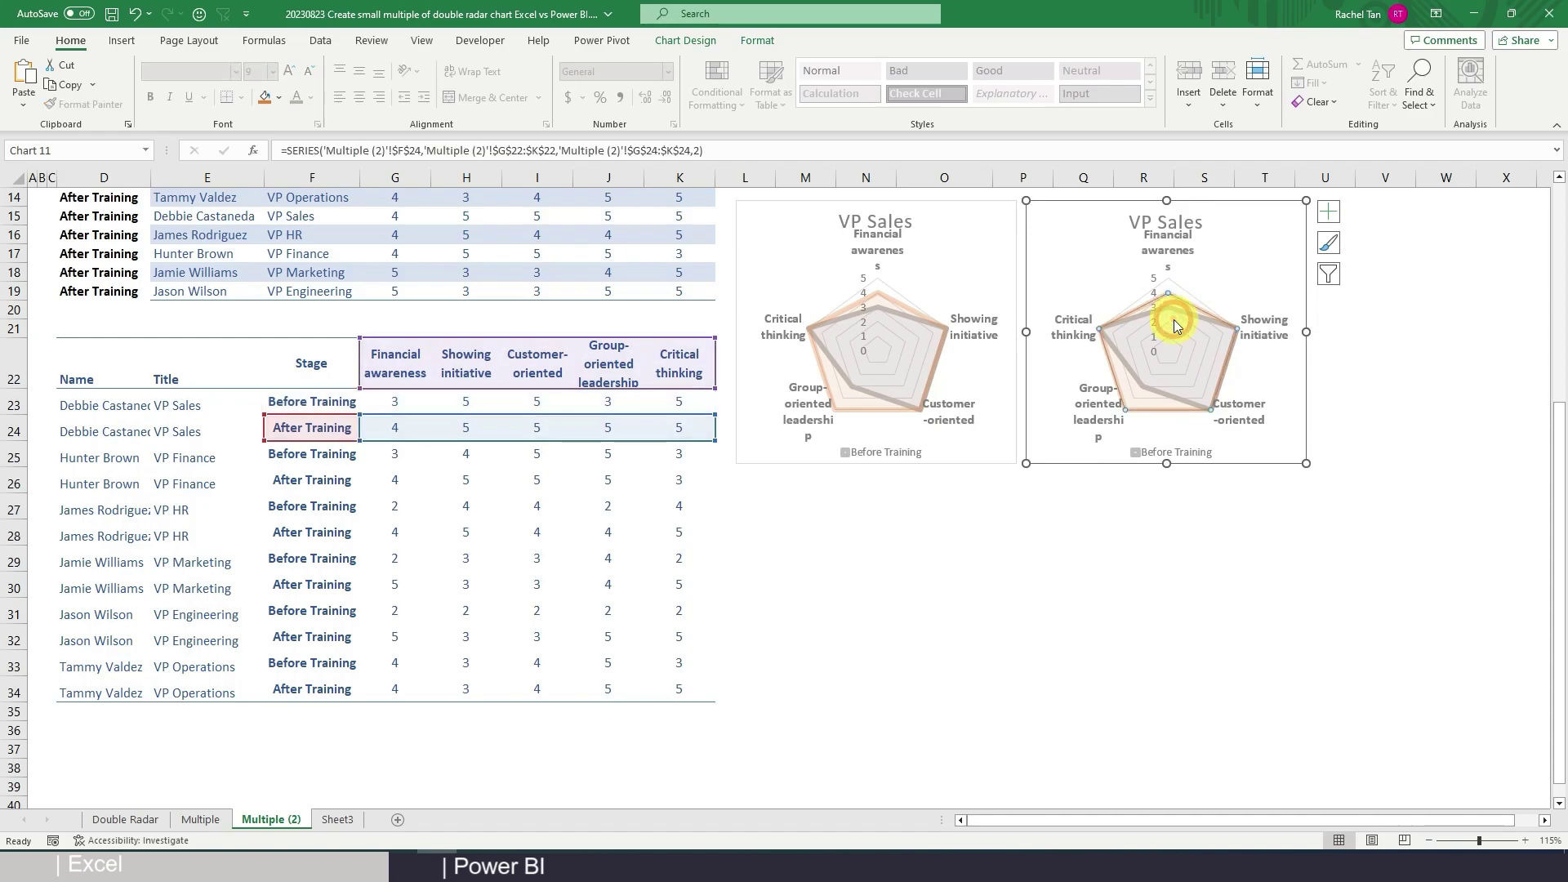
pyautogui.click(1173, 315)
pyautogui.click(1174, 289)
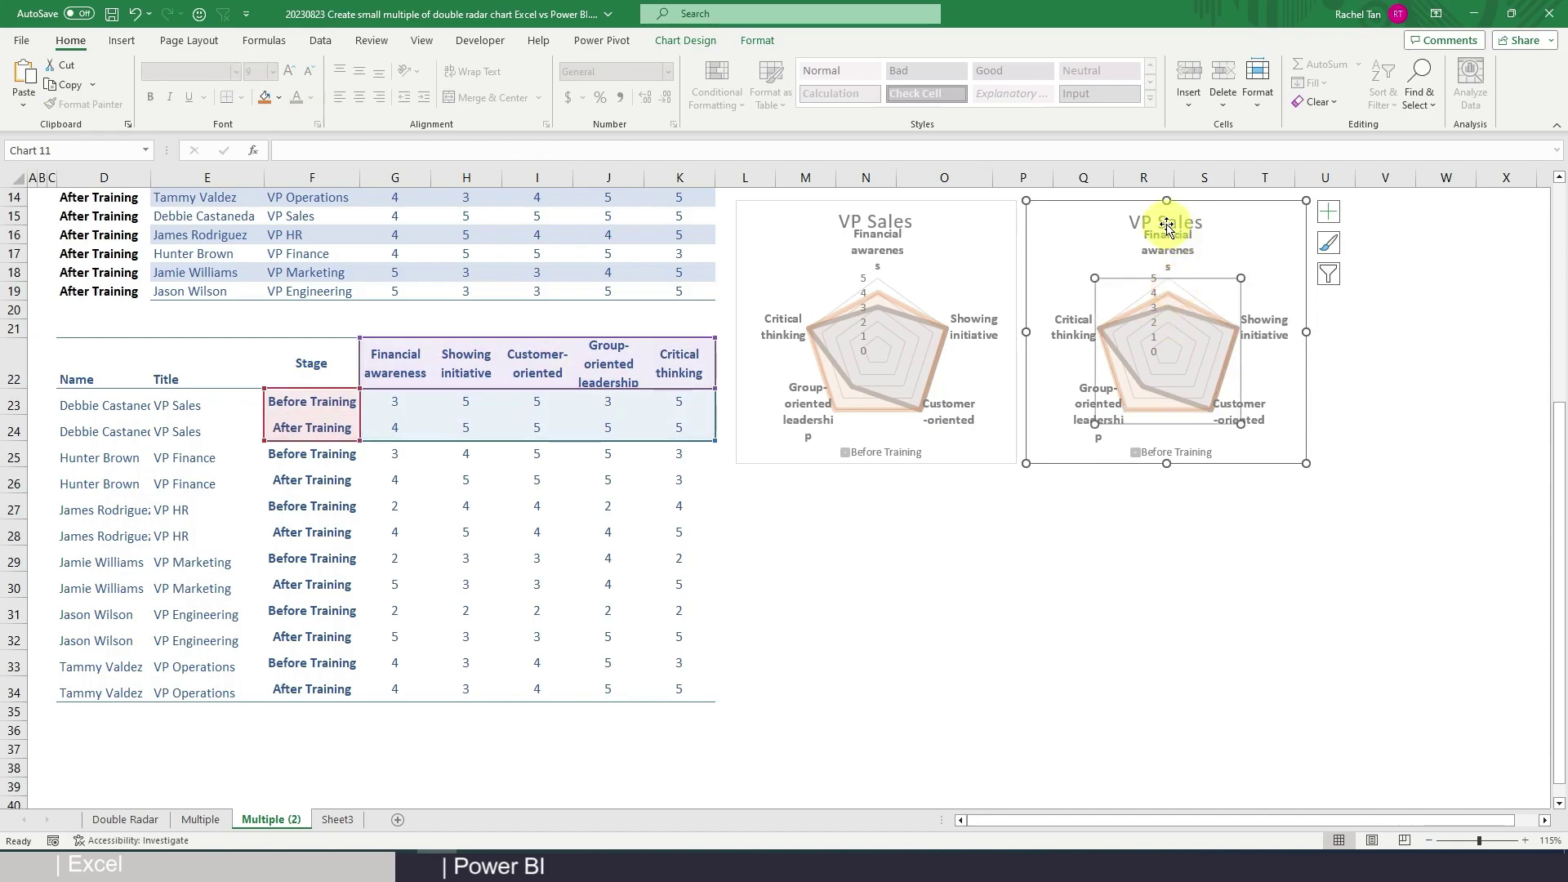
# Replace the copy's VP Sales title with VP Finance, copied from cell E25
pyautogui.click(1166, 225)
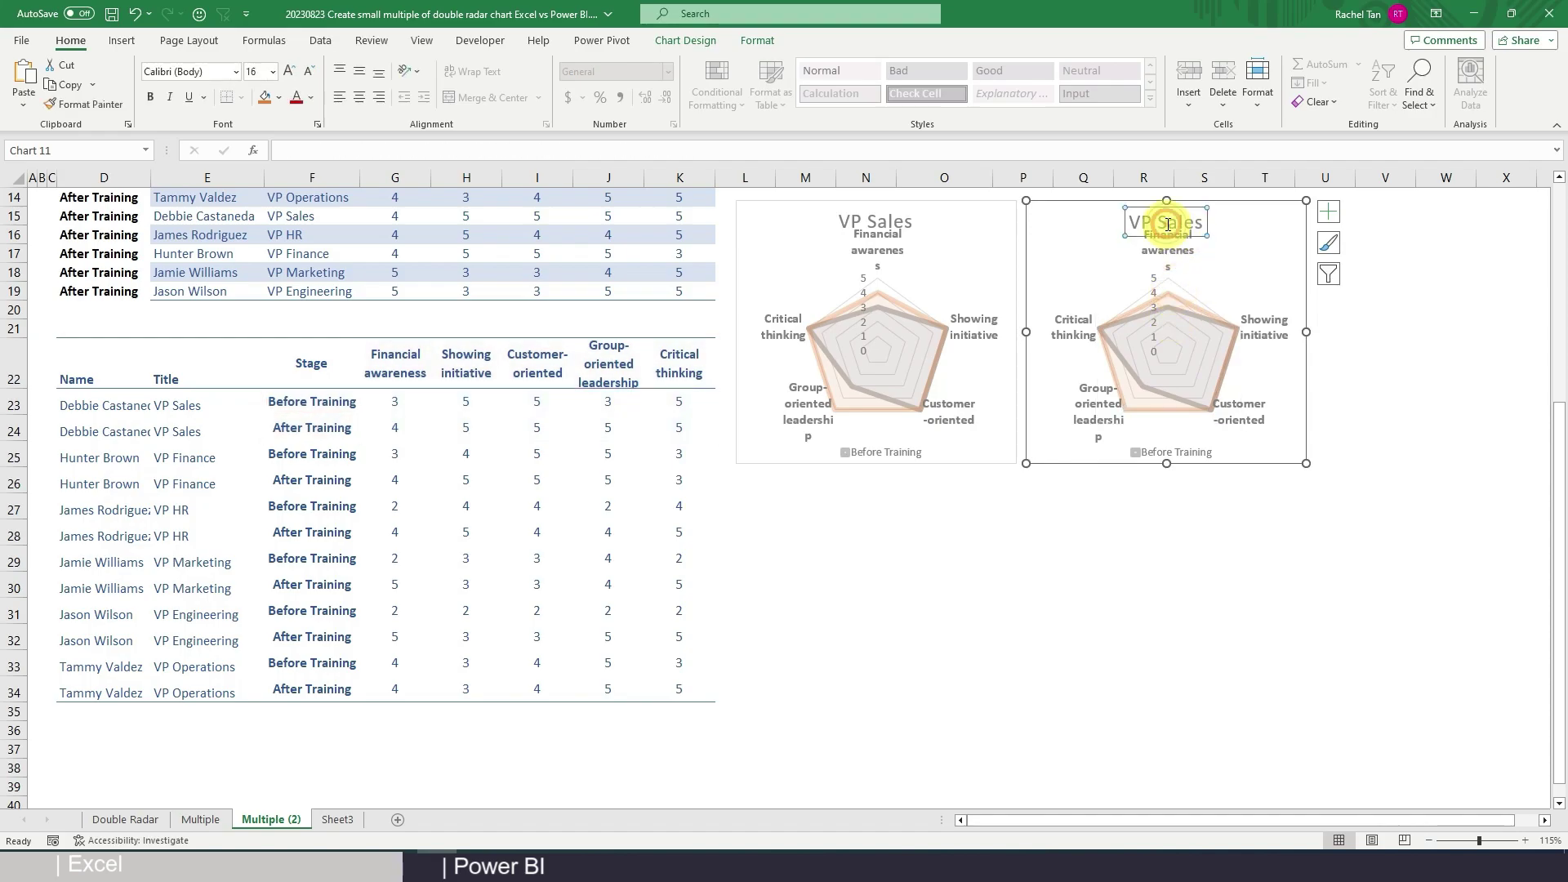
pyautogui.doubleClick(1168, 225)
pyautogui.click(1150, 231)
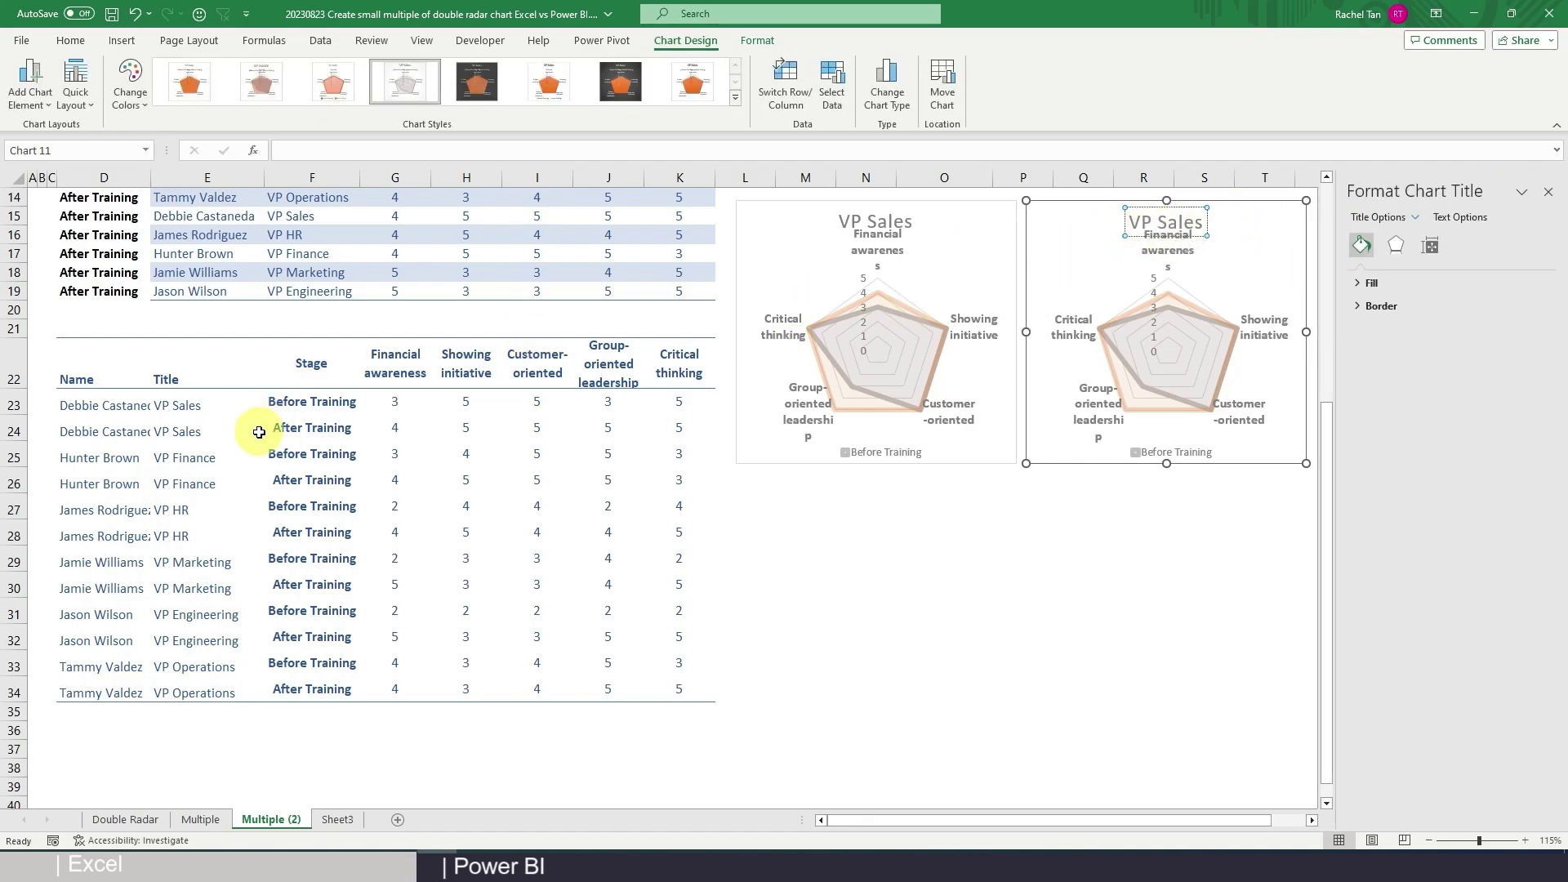
pyautogui.click(185, 455)
pyautogui.moveTo(347, 150); pyautogui.dragTo(256, 149)
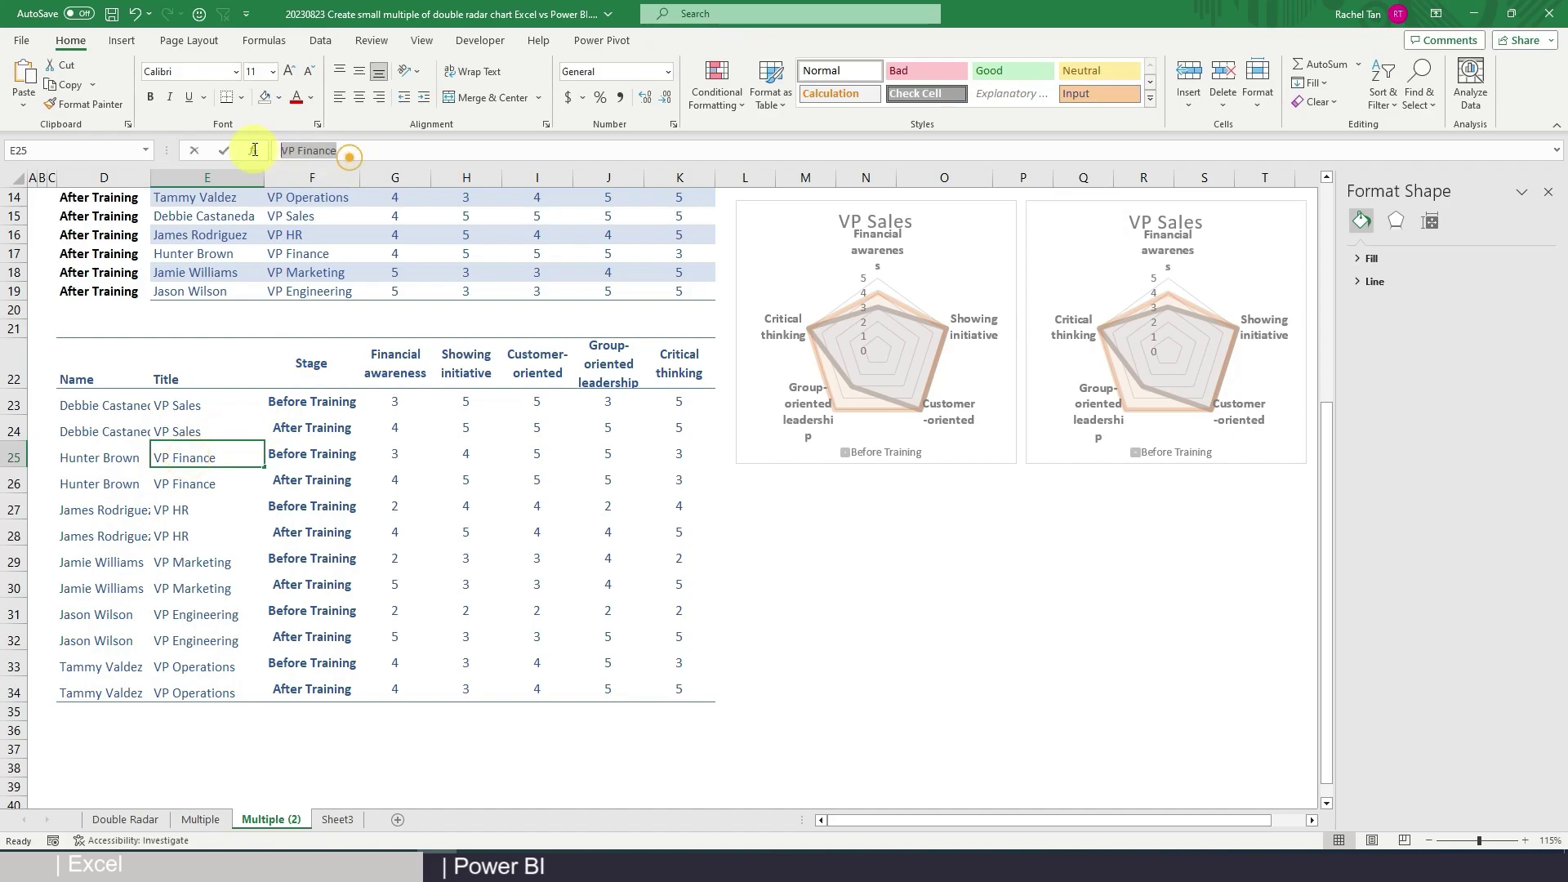
pyautogui.hotkey('ctrl', 'c')
pyautogui.click(1148, 221)
pyautogui.tripleClick(1147, 219)
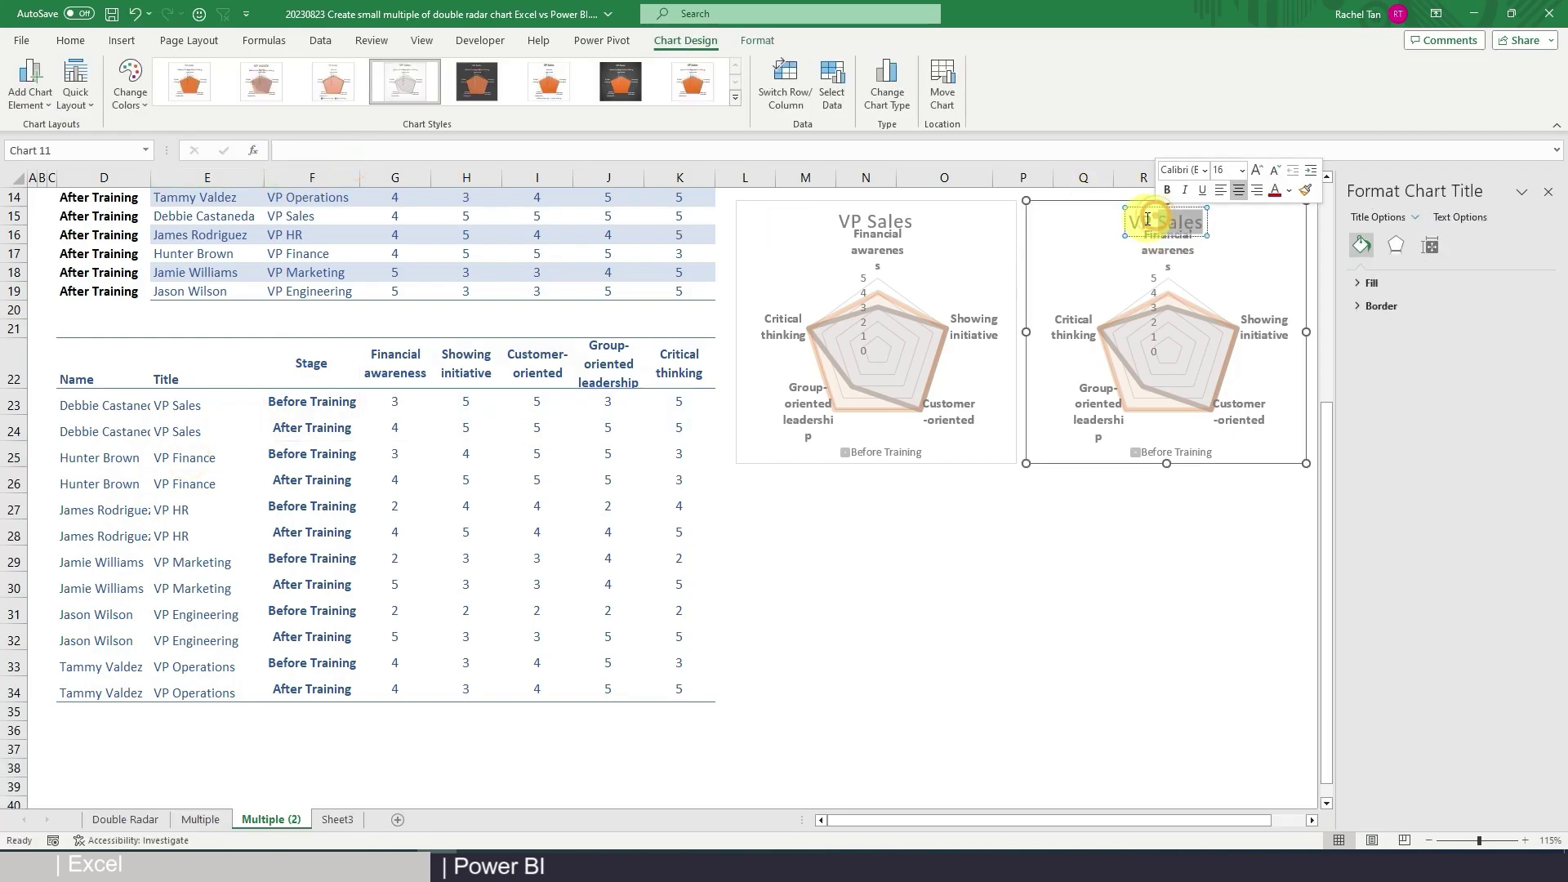
pyautogui.press('Home')
pyautogui.hotkey('shift', 'End')
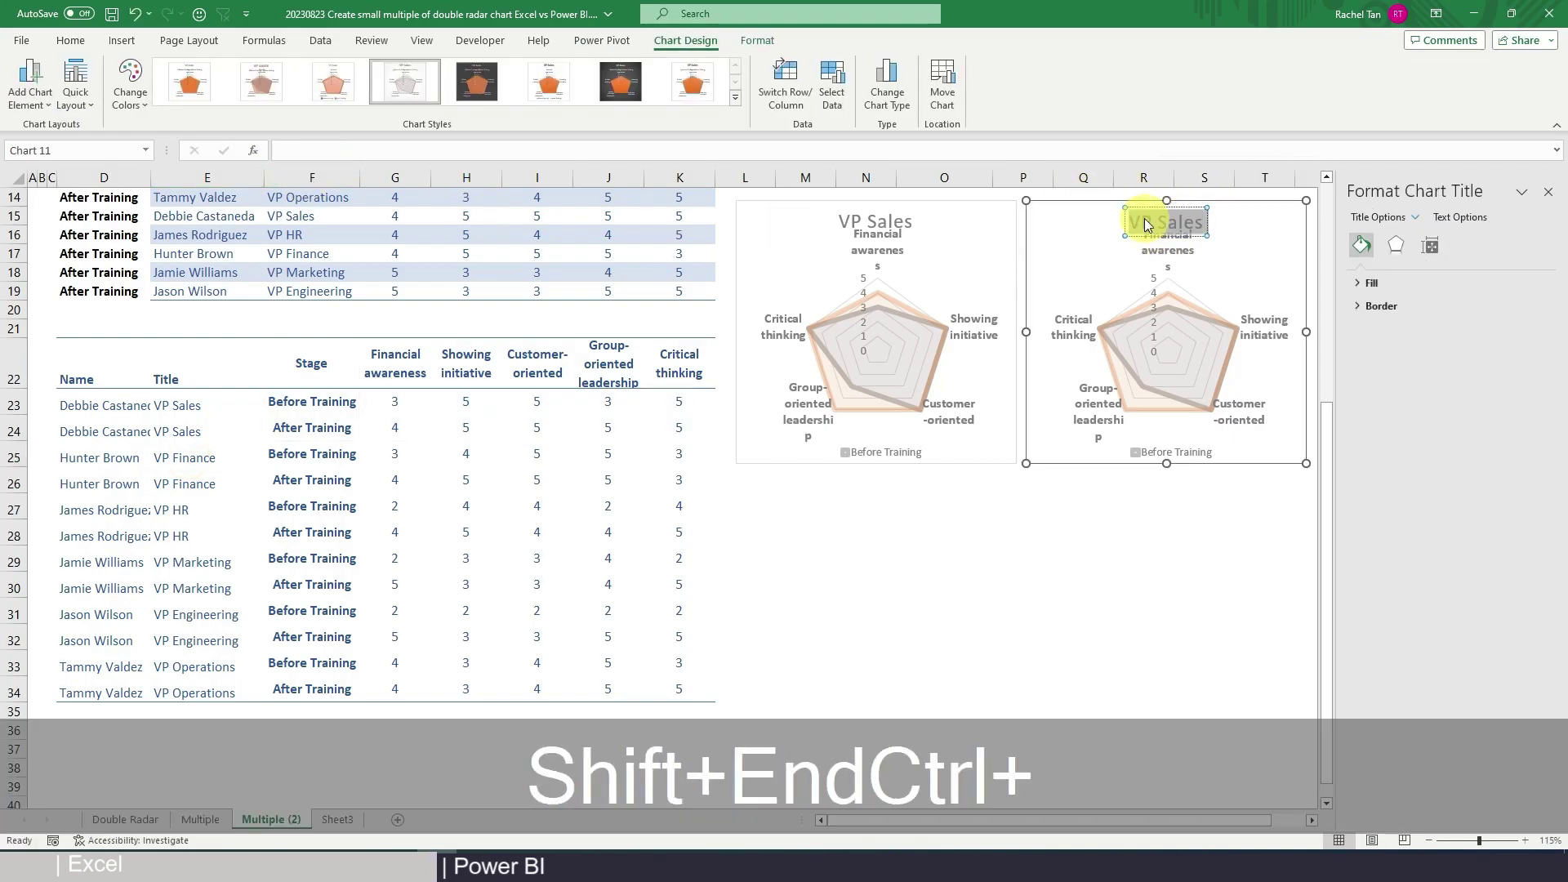
pyautogui.hotkey('ctrl', 'v')
pyautogui.click(1548, 191)
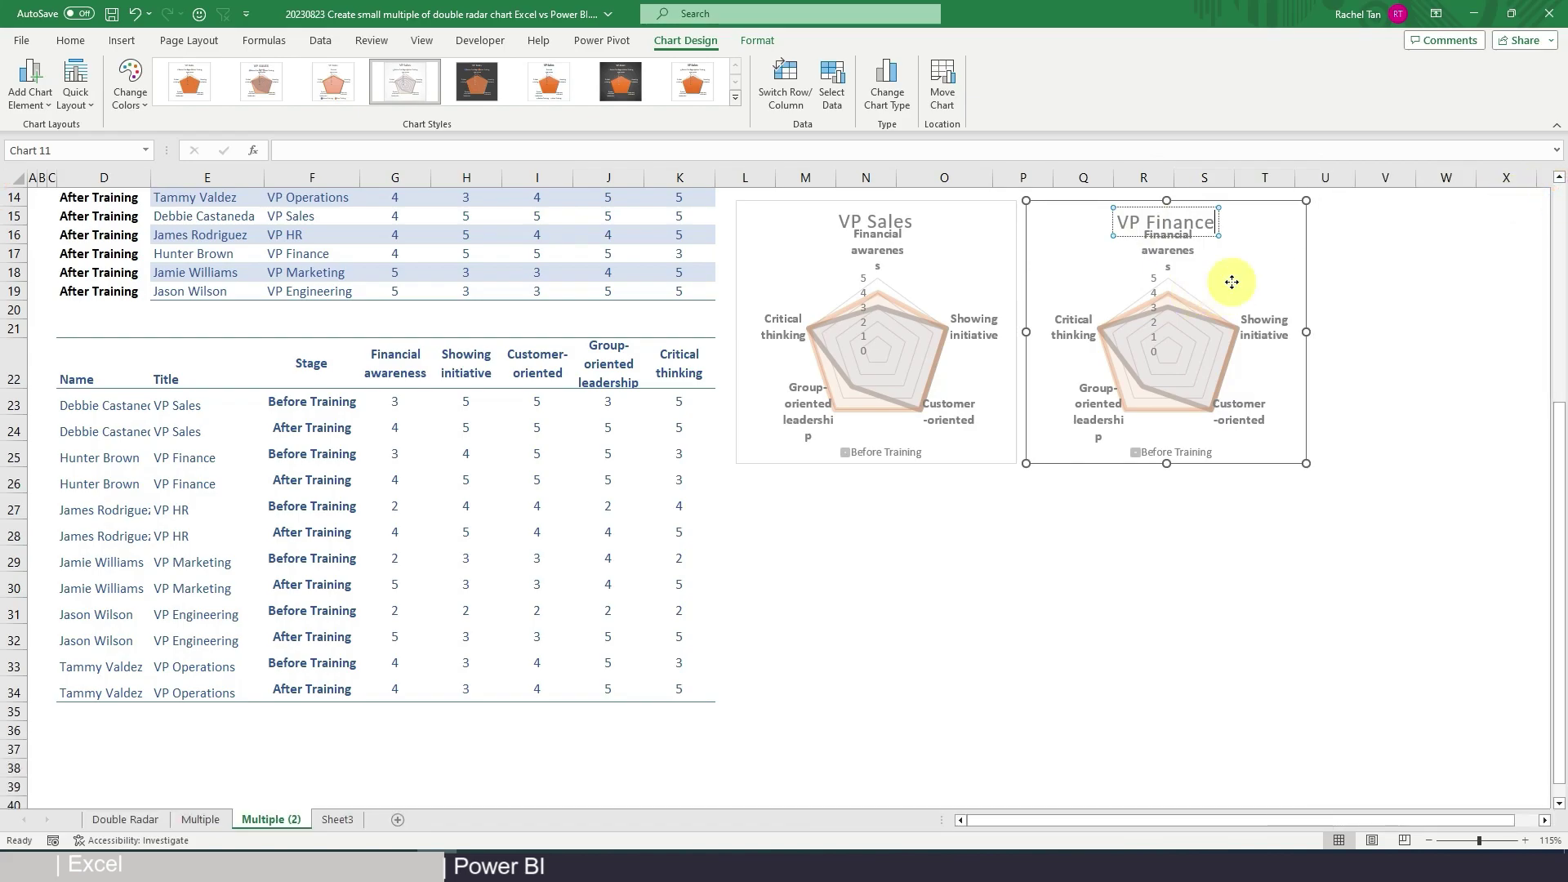
# Move the VP Finance chart's source range down to the VP Finance rows 25–26
pyautogui.click(1201, 290)
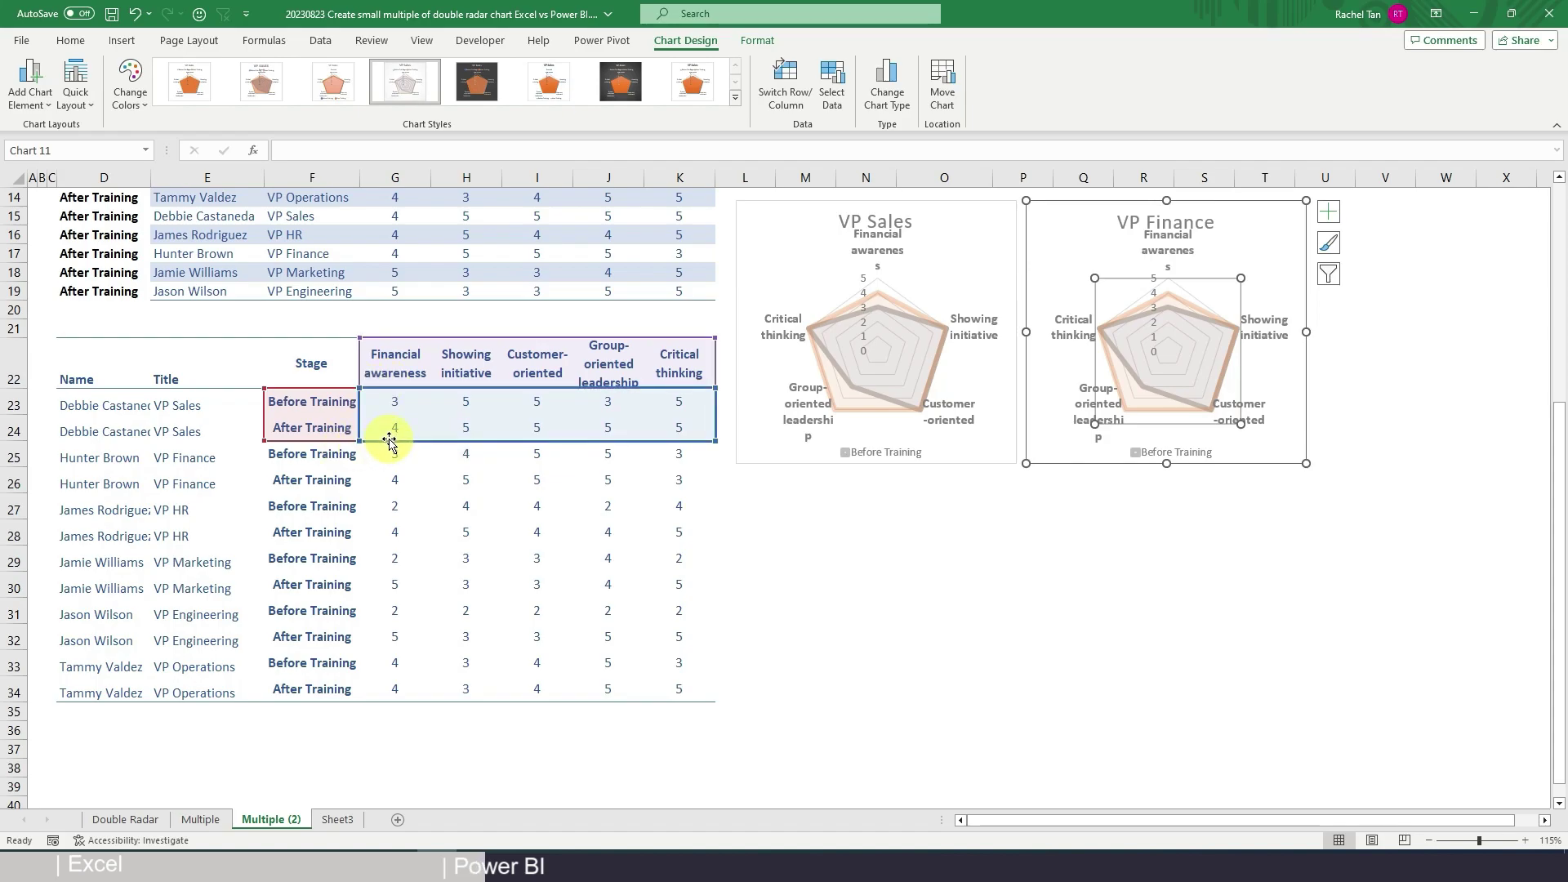
pyautogui.moveTo(389, 445); pyautogui.dragTo(389, 474)
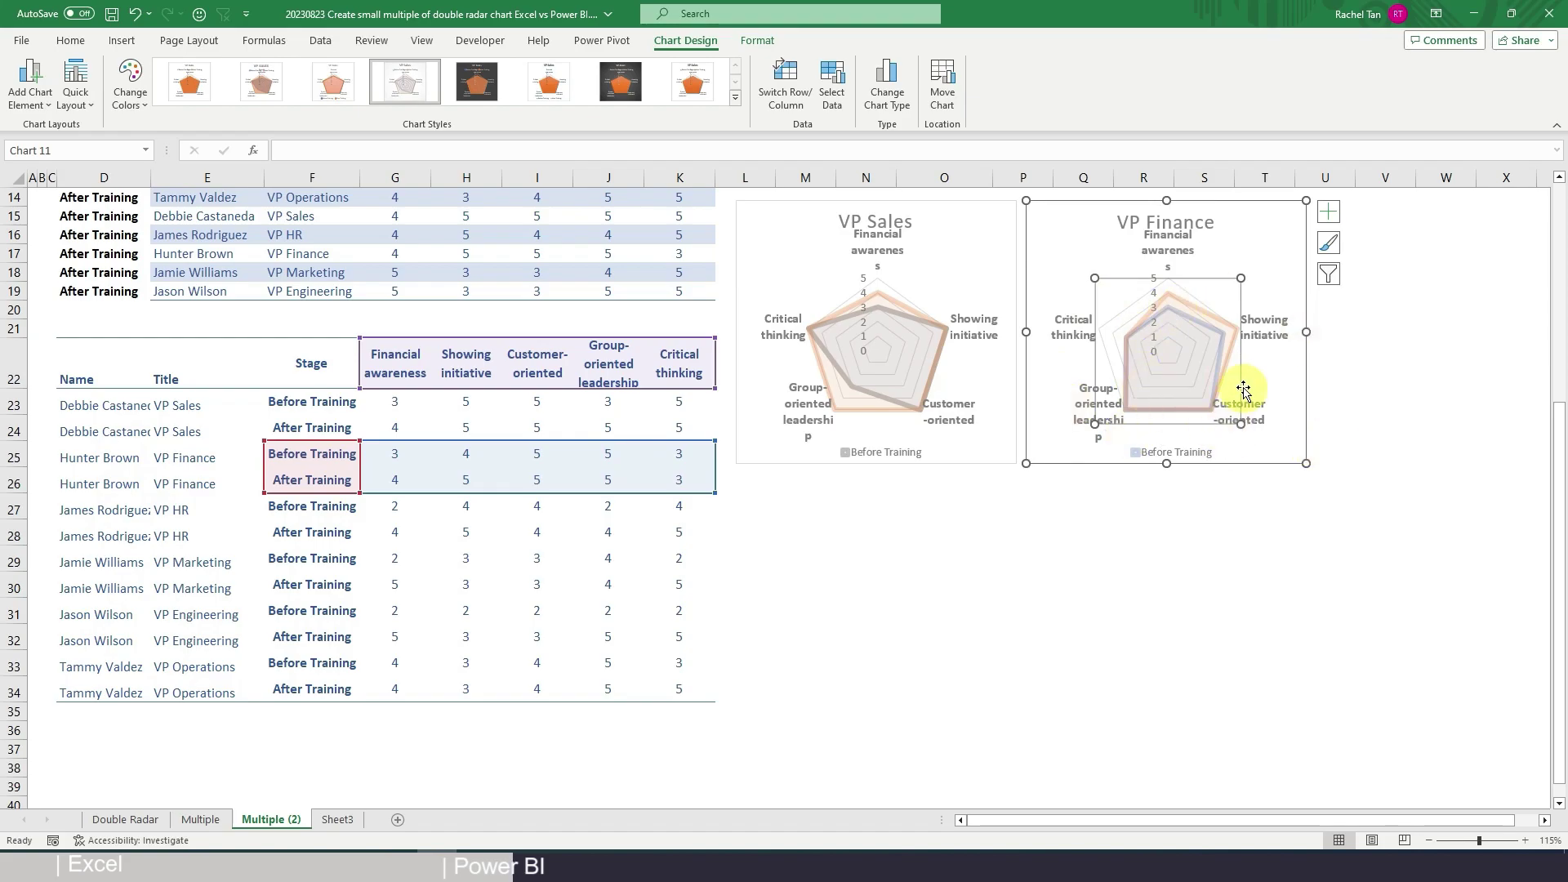
pyautogui.keyDown('ctrl'); pyautogui.scroll(-1, 1356, 445); pyautogui.keyUp('ctrl')
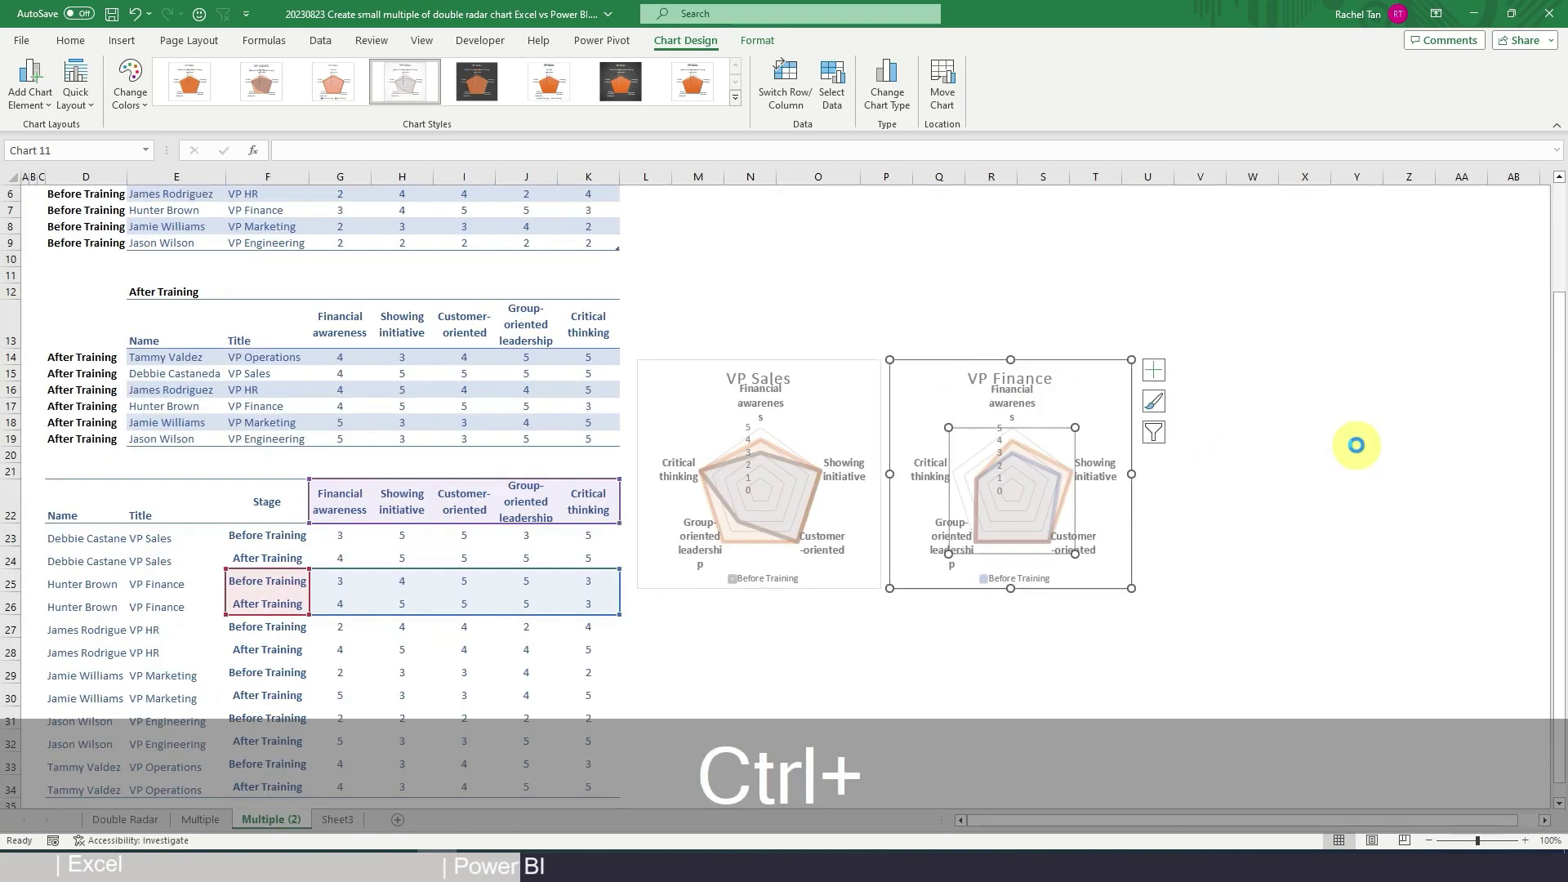
# Duplicate the VP Finance chart, undoing a stray paste, and place the copy beside the first two
pyautogui.keyDown('ctrl'); pyautogui.scroll(-1, 1356, 446); pyautogui.keyUp('ctrl')
pyautogui.click(890, 359)
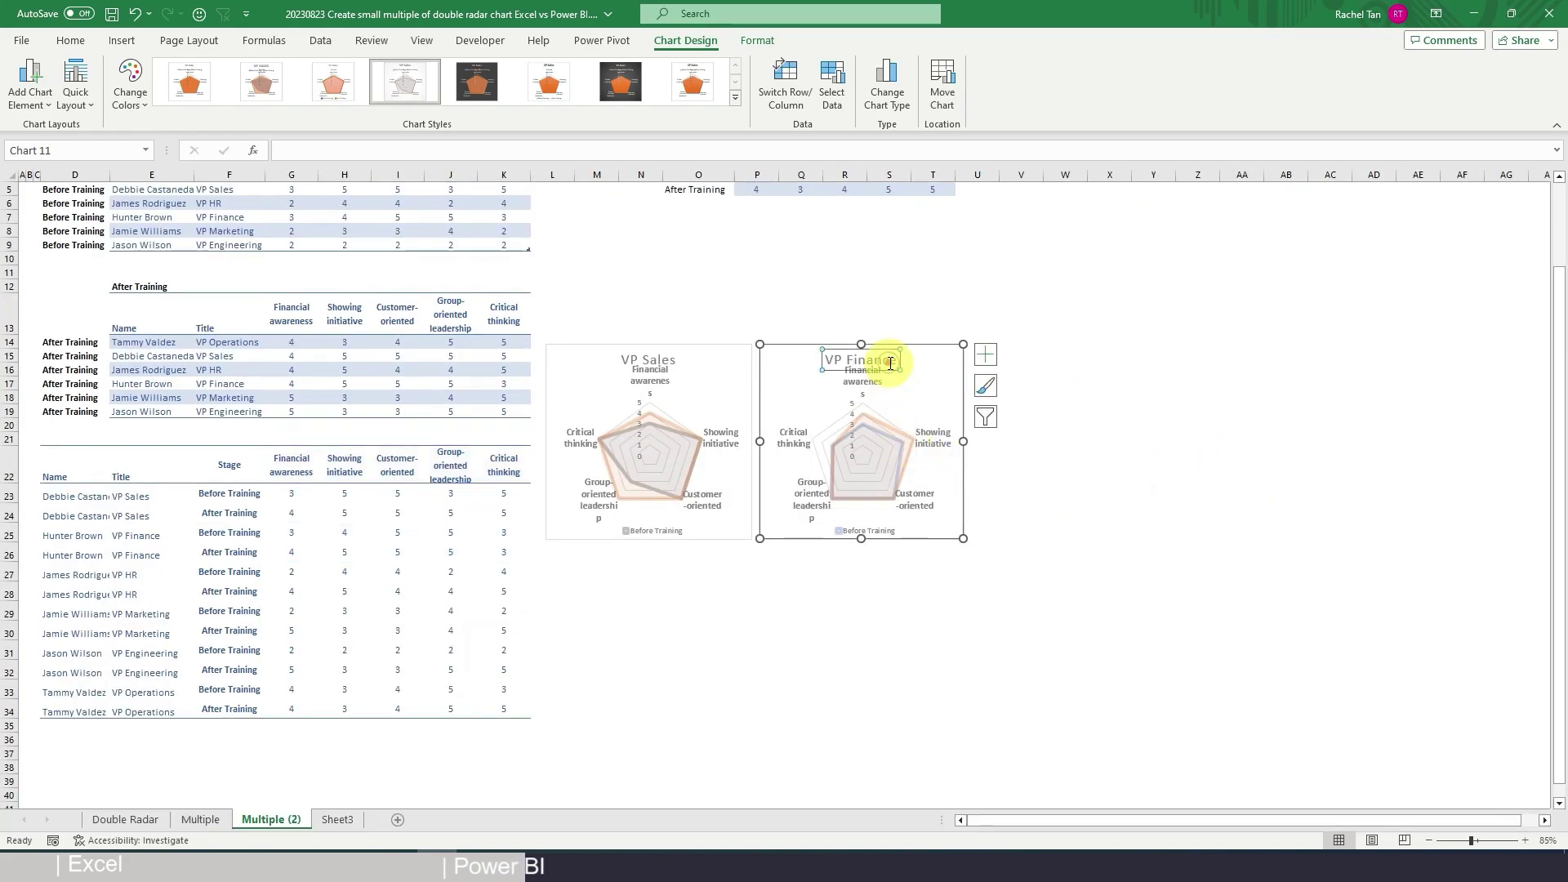
pyautogui.click(943, 340)
pyautogui.hotkey('ctrl', 'c')
pyautogui.hotkey('ctrl', 'v')
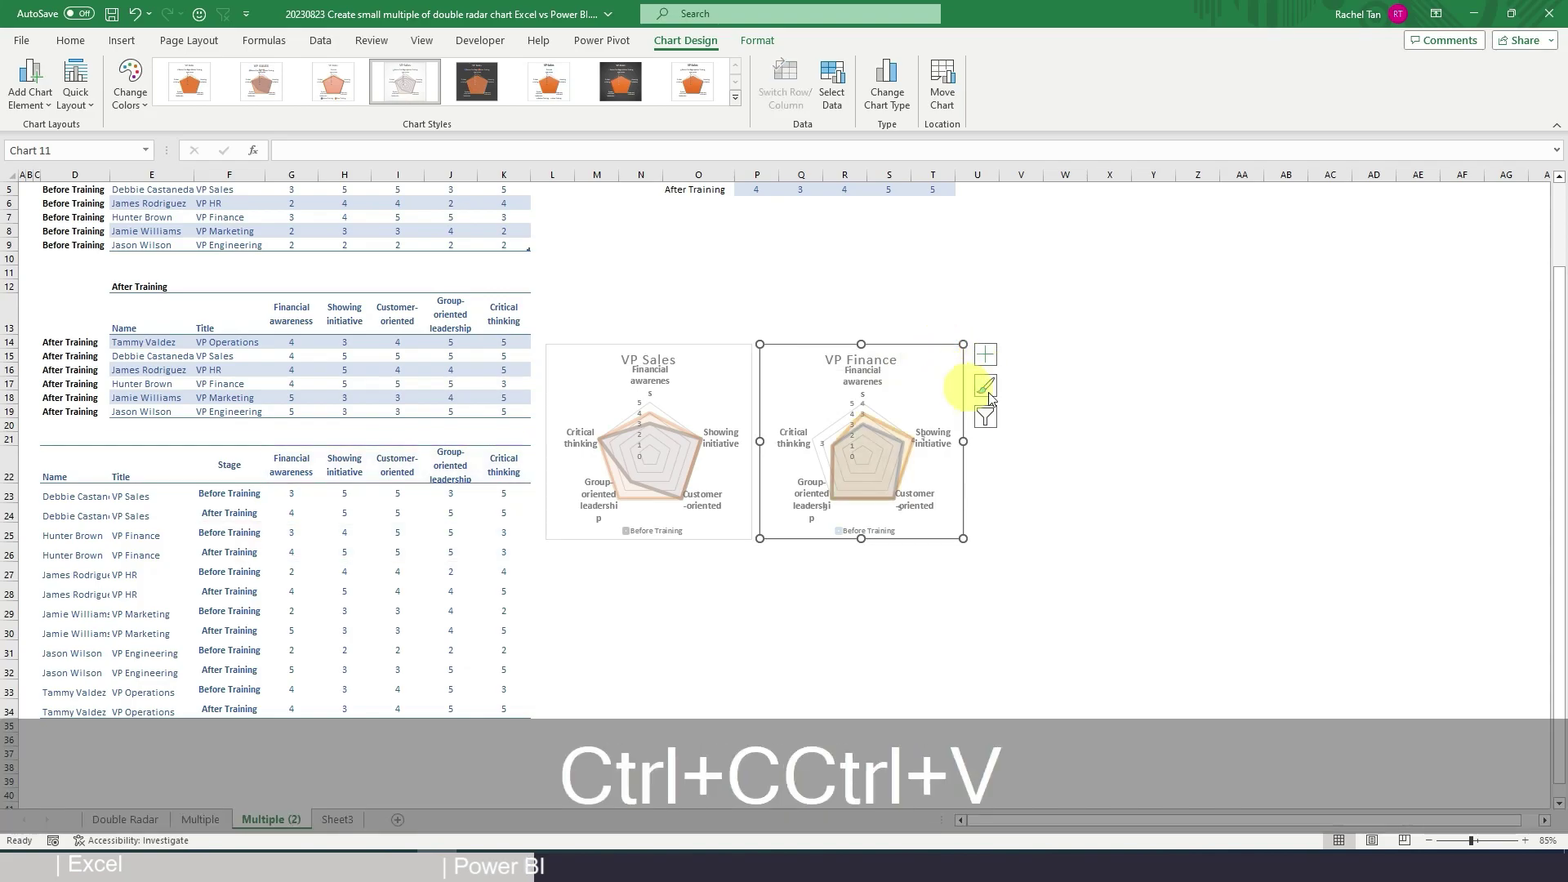
pyautogui.hotkey('ctrl', 'z')
pyautogui.click(923, 351)
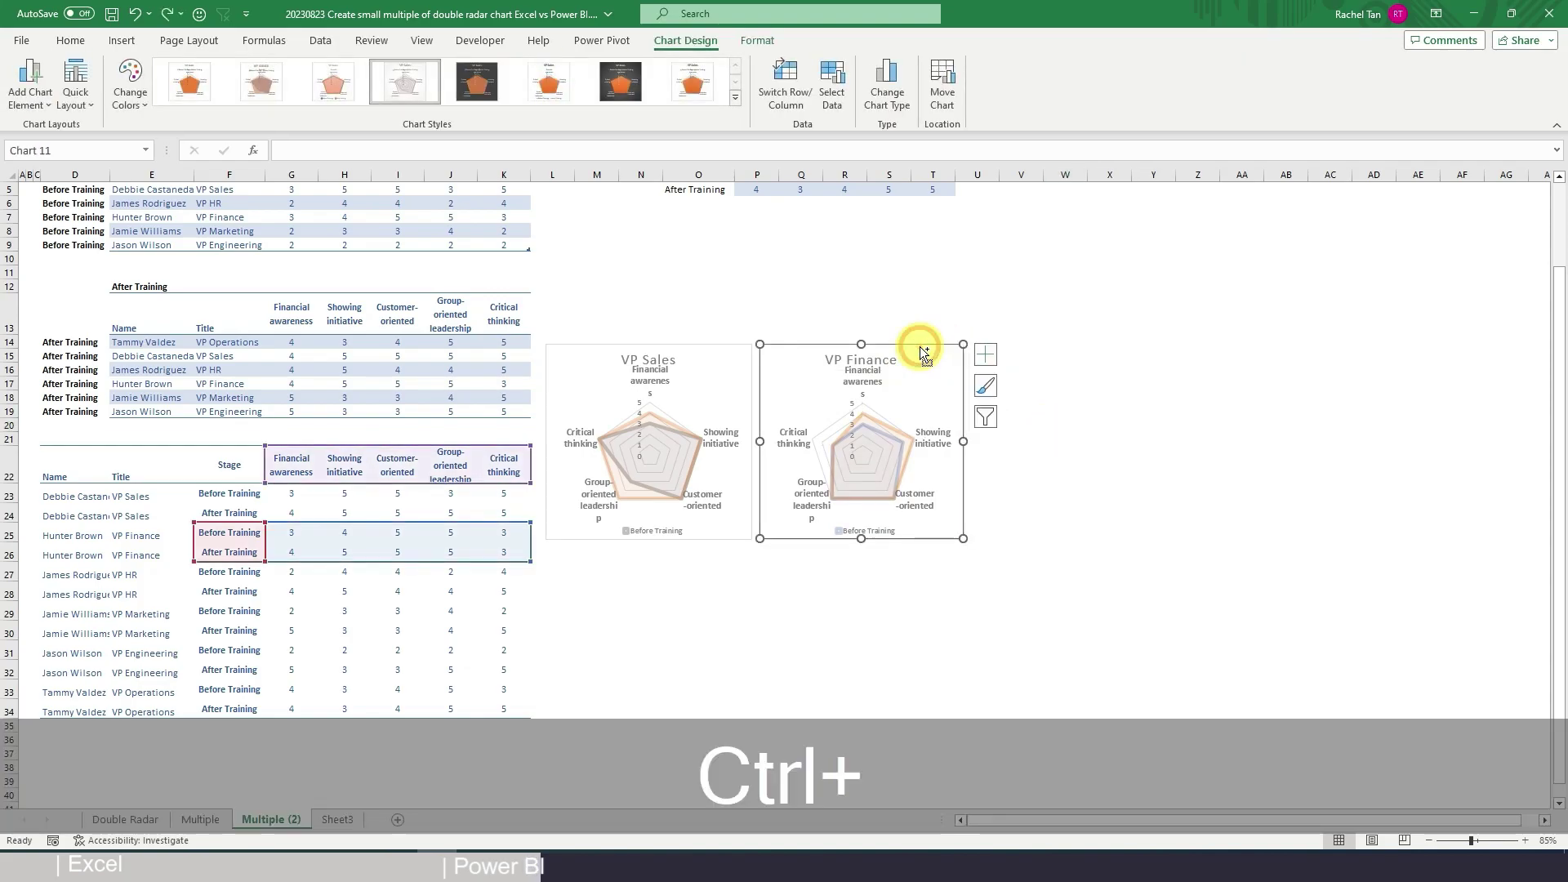
pyautogui.hotkey('ctrl', 'c')
pyautogui.hotkey('ctrl', 'v')
pyautogui.moveTo(1089, 357); pyautogui.dragTo(1014, 347)
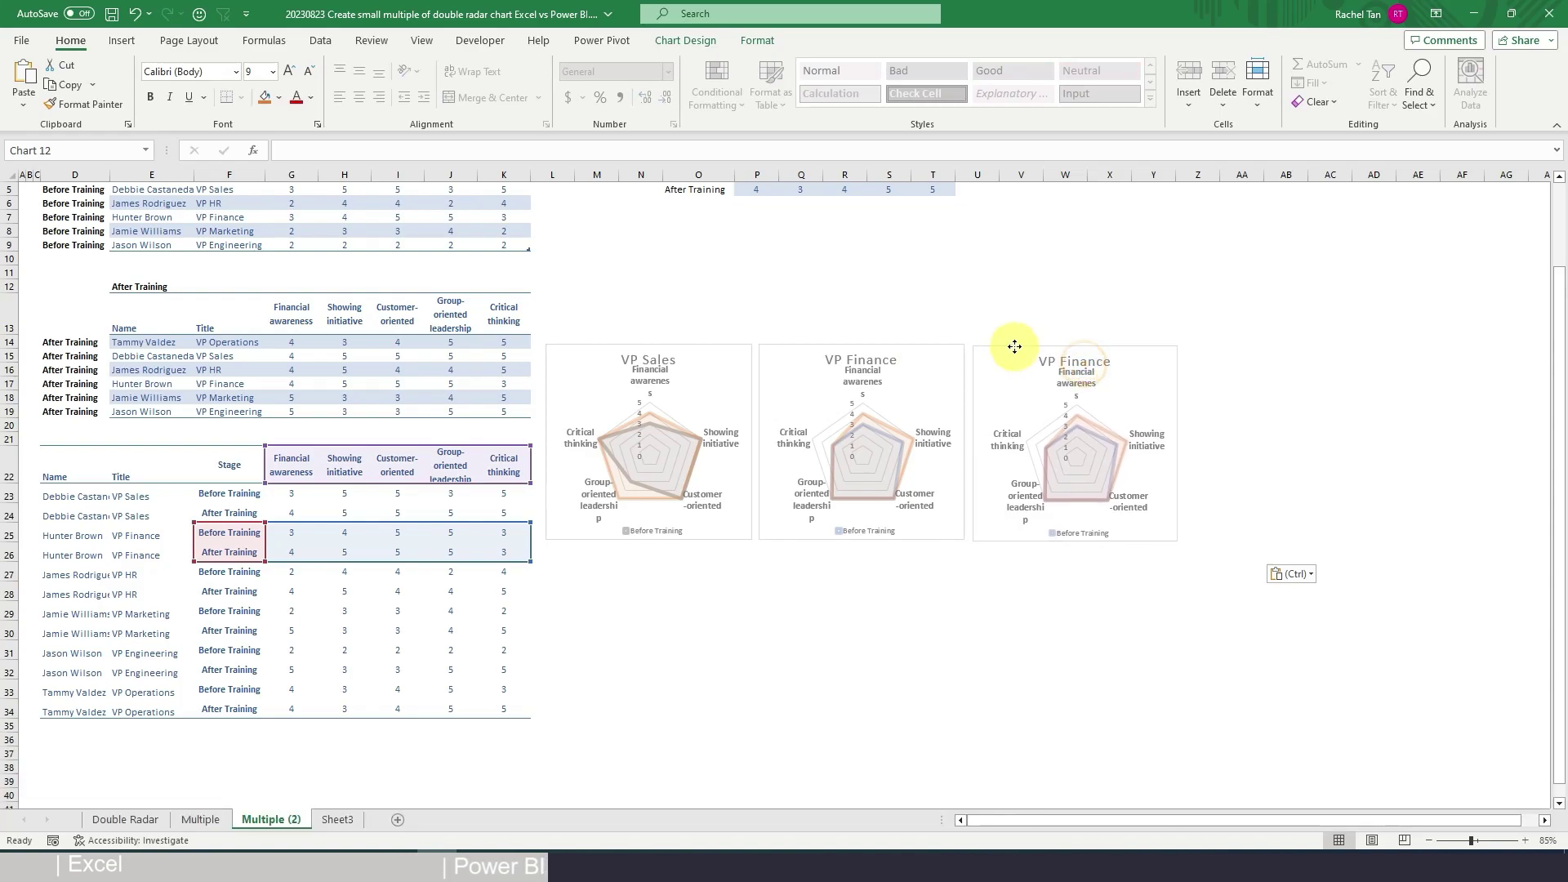
# Copy the VP HR label and select all of the third chart's title text
pyautogui.click(126, 574)
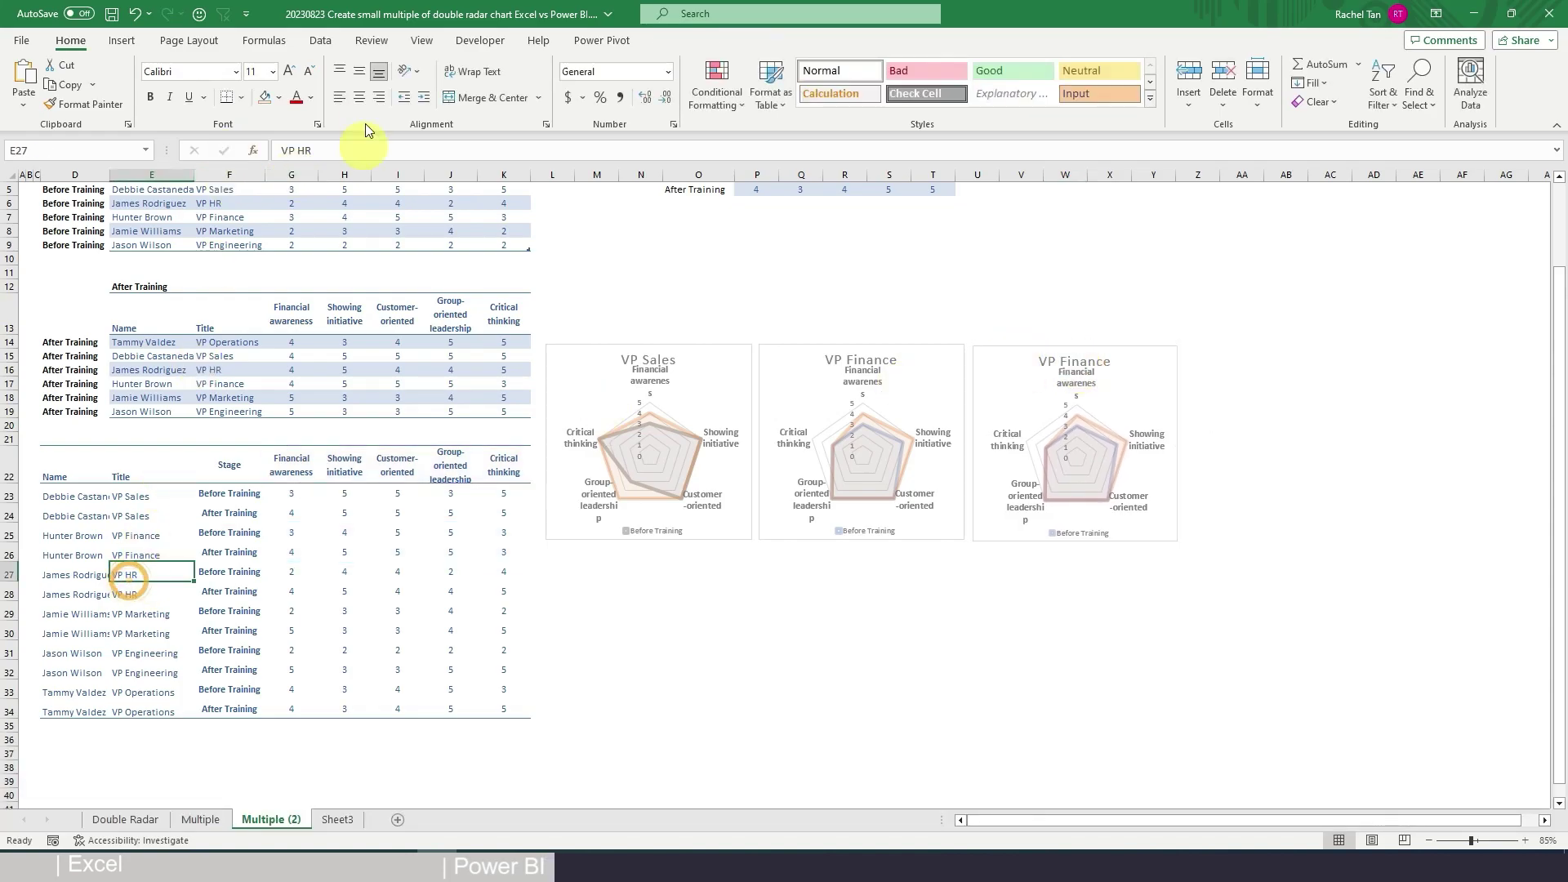
pyautogui.hotkey('ctrl', 'c')
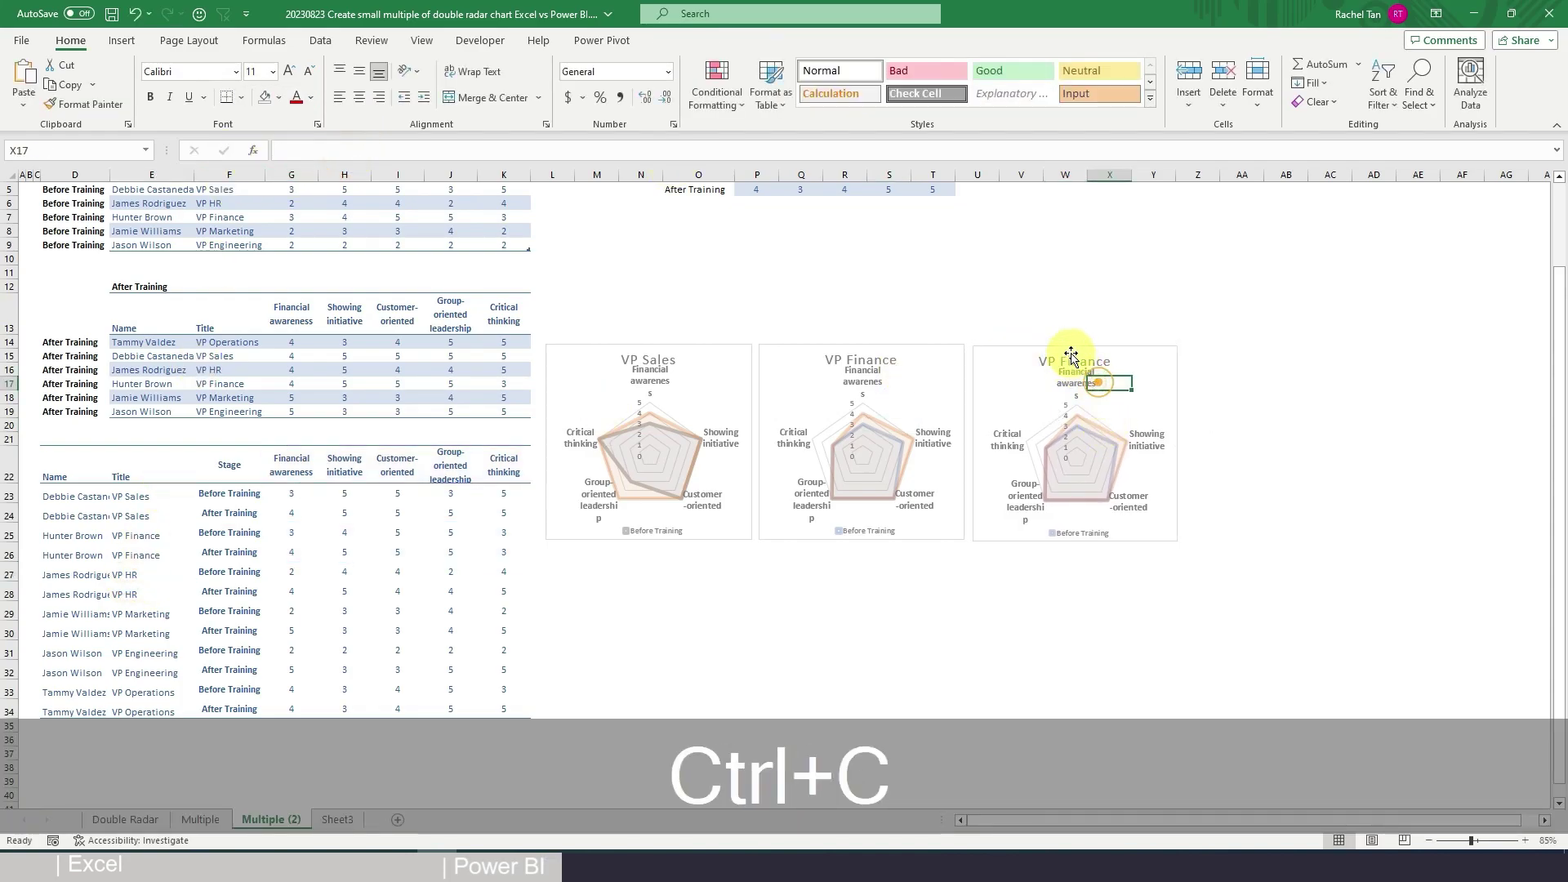
pyautogui.doubleClick(1075, 362)
pyautogui.hotkey('ctrl', 'a')
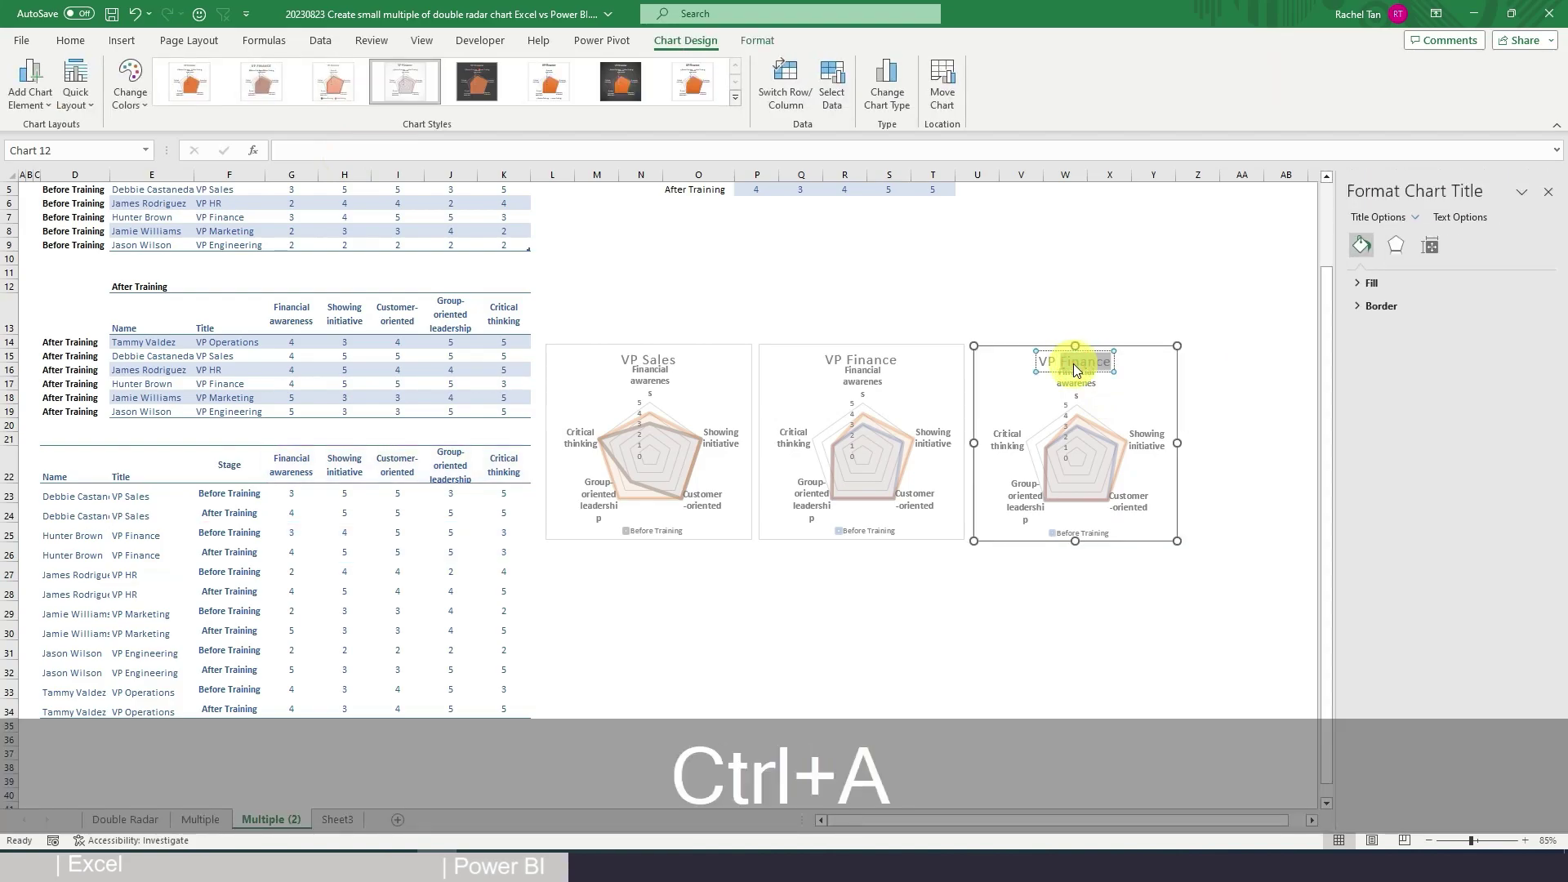
# Retitle the third chart VP HR and point its data range at rows 27–28
pyautogui.hotkey('ctrl', 'v')
pyautogui.click(1125, 372)
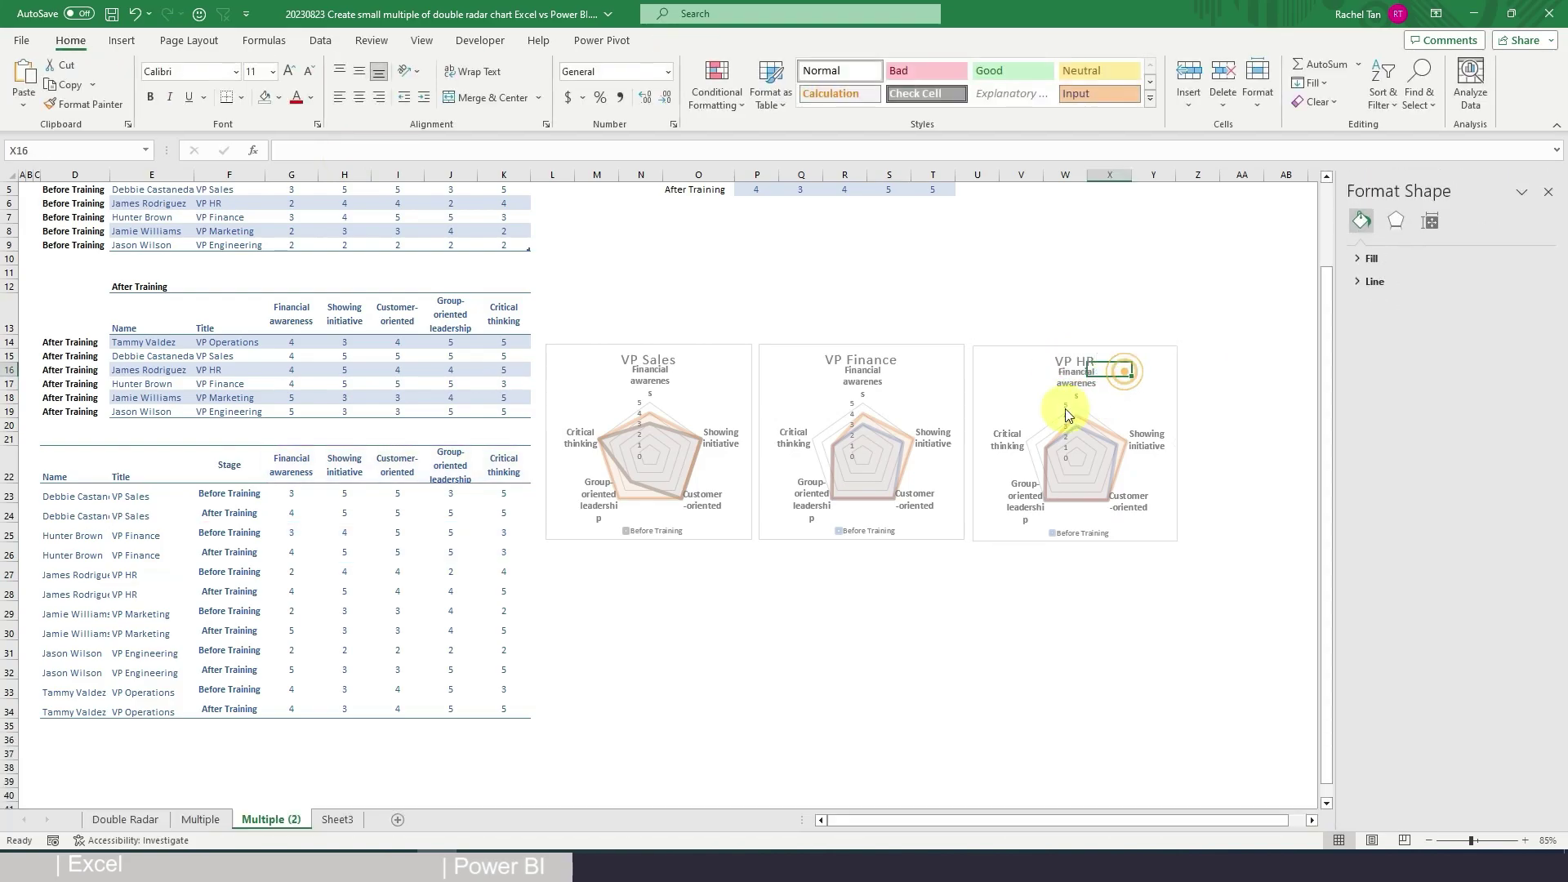
pyautogui.click(1078, 455)
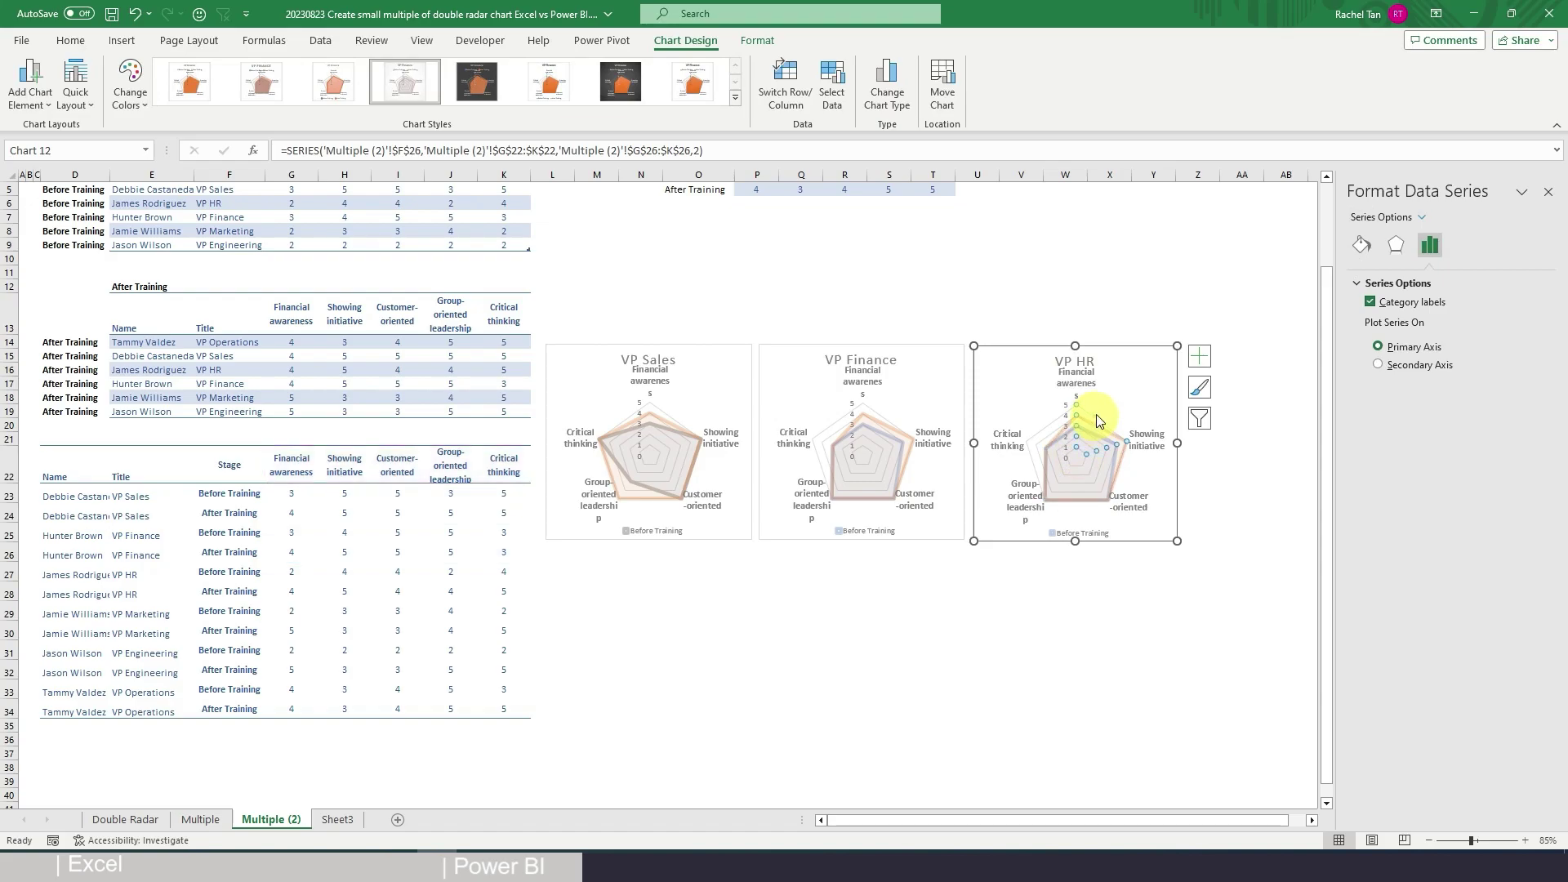
pyautogui.click(1096, 414)
pyautogui.click(1104, 418)
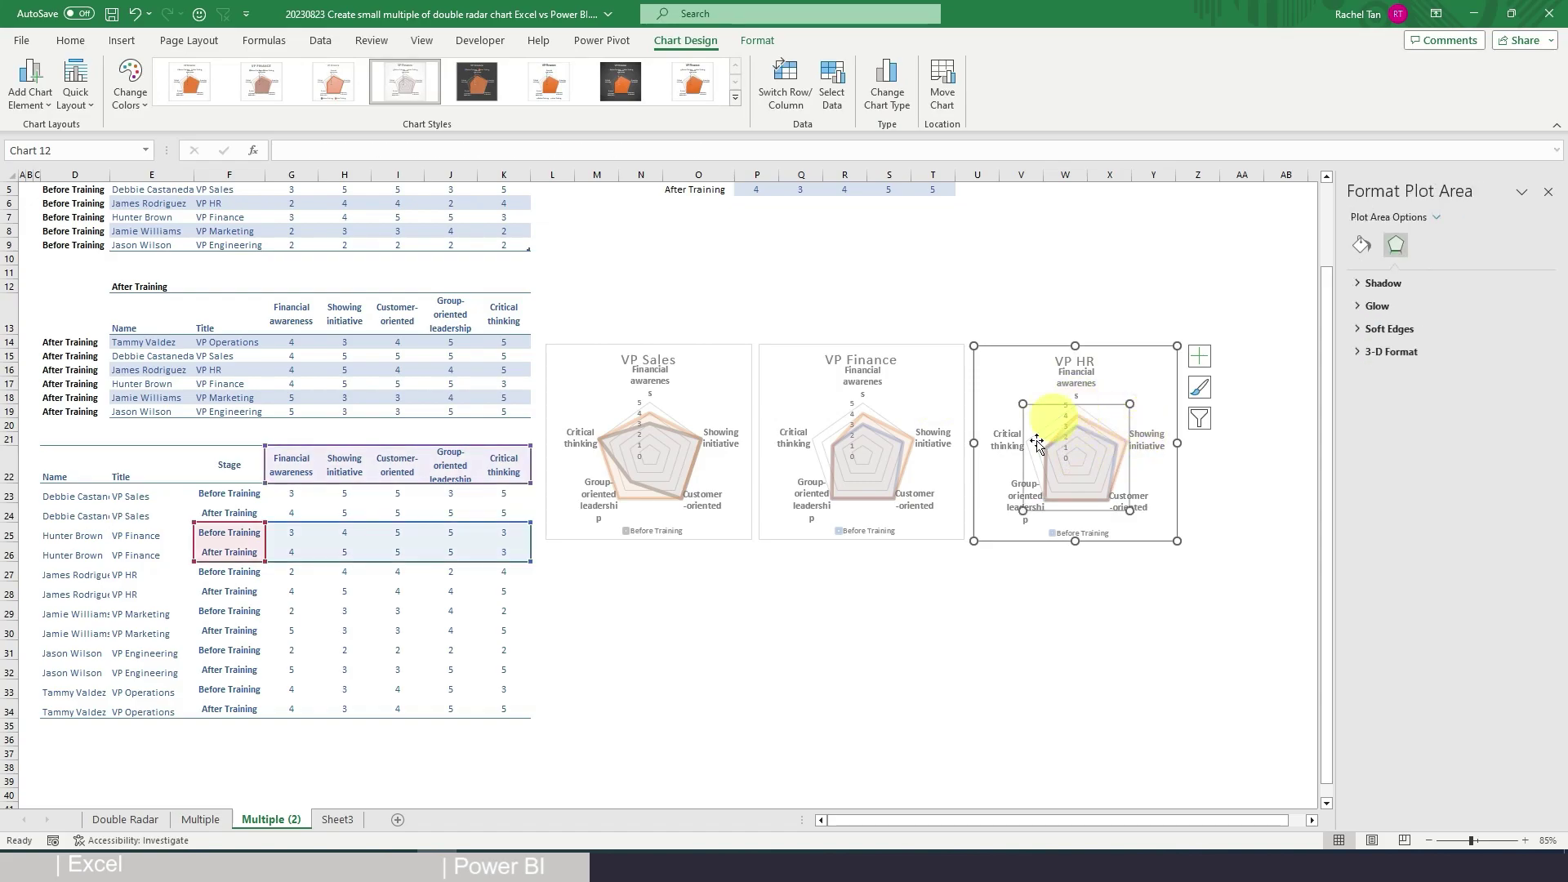
pyautogui.moveTo(379, 564); pyautogui.dragTo(378, 594)
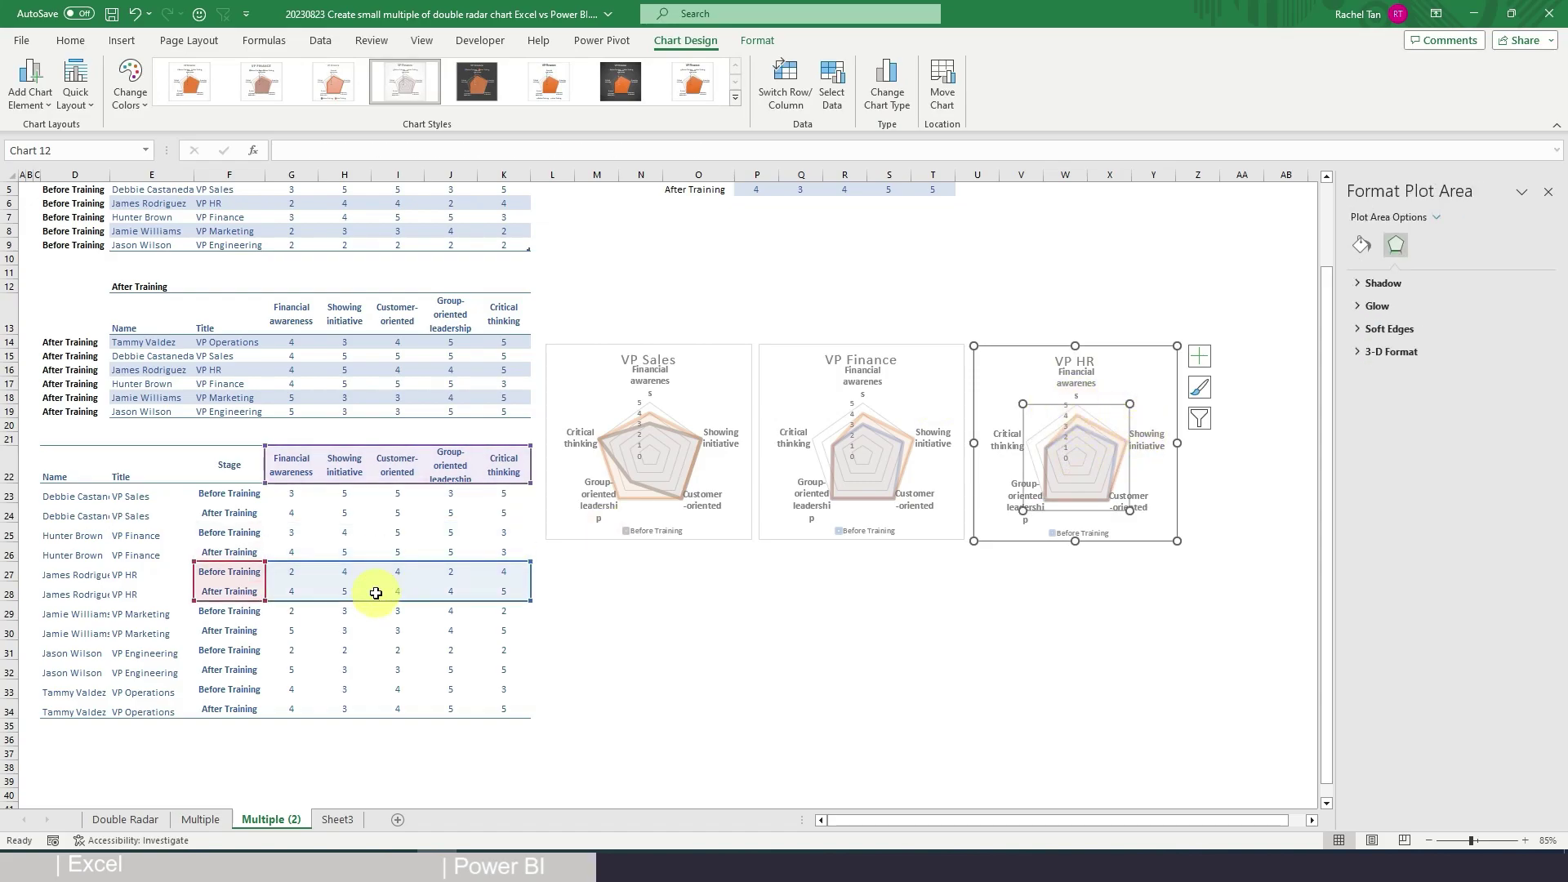
# Clear the selection and reselect the VP Sales chart in the first row
pyautogui.click(1029, 618)
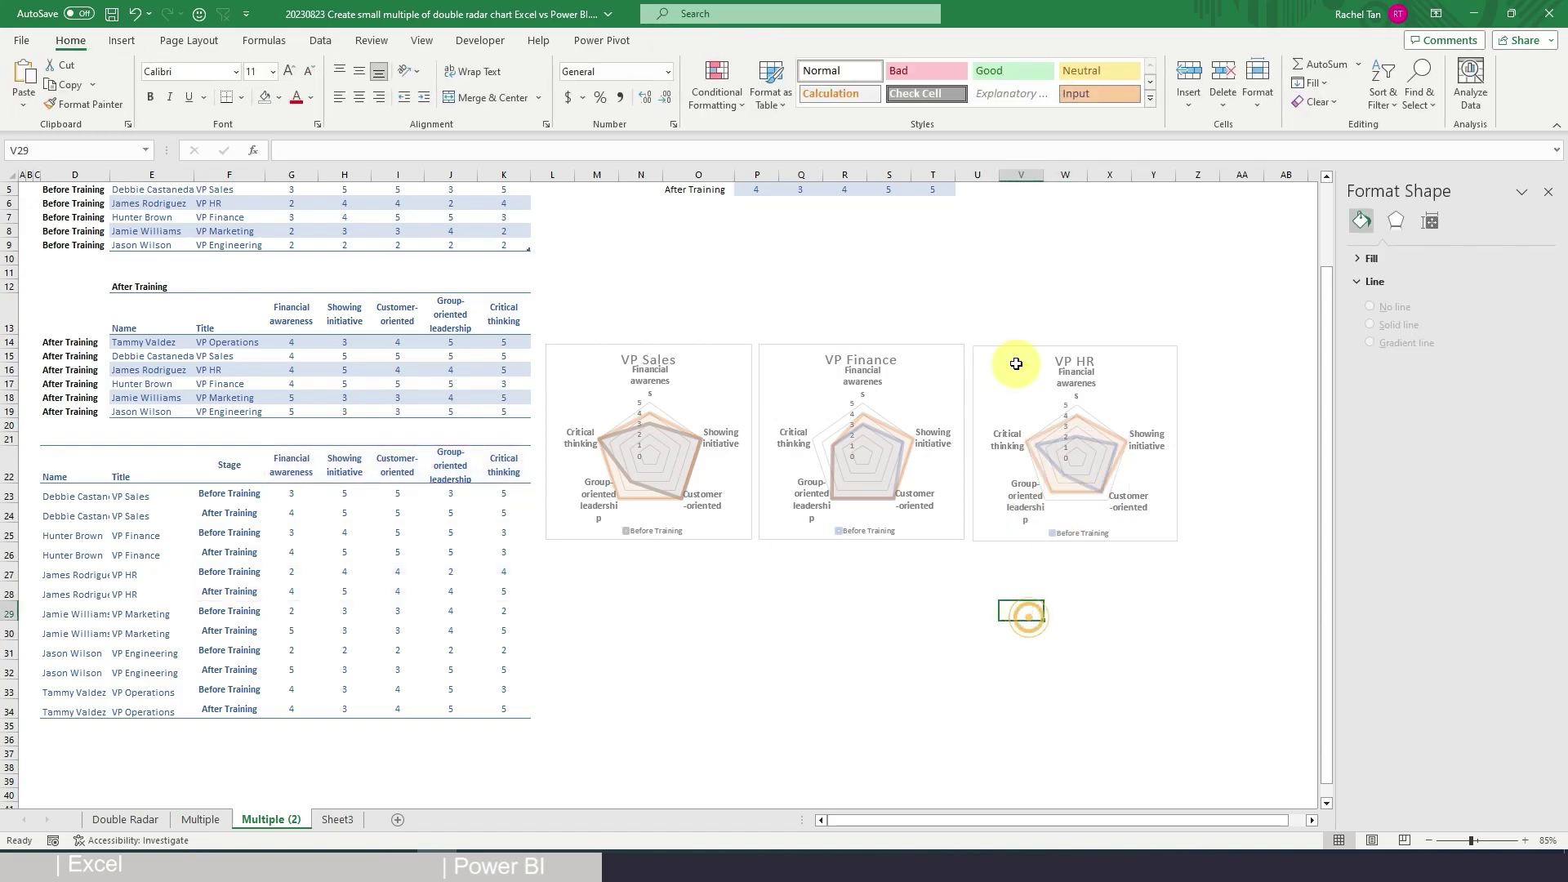
pyautogui.click(701, 402)
pyautogui.moveTo(837, 392); pyautogui.dragTo(1011, 382)
pyautogui.click(700, 385)
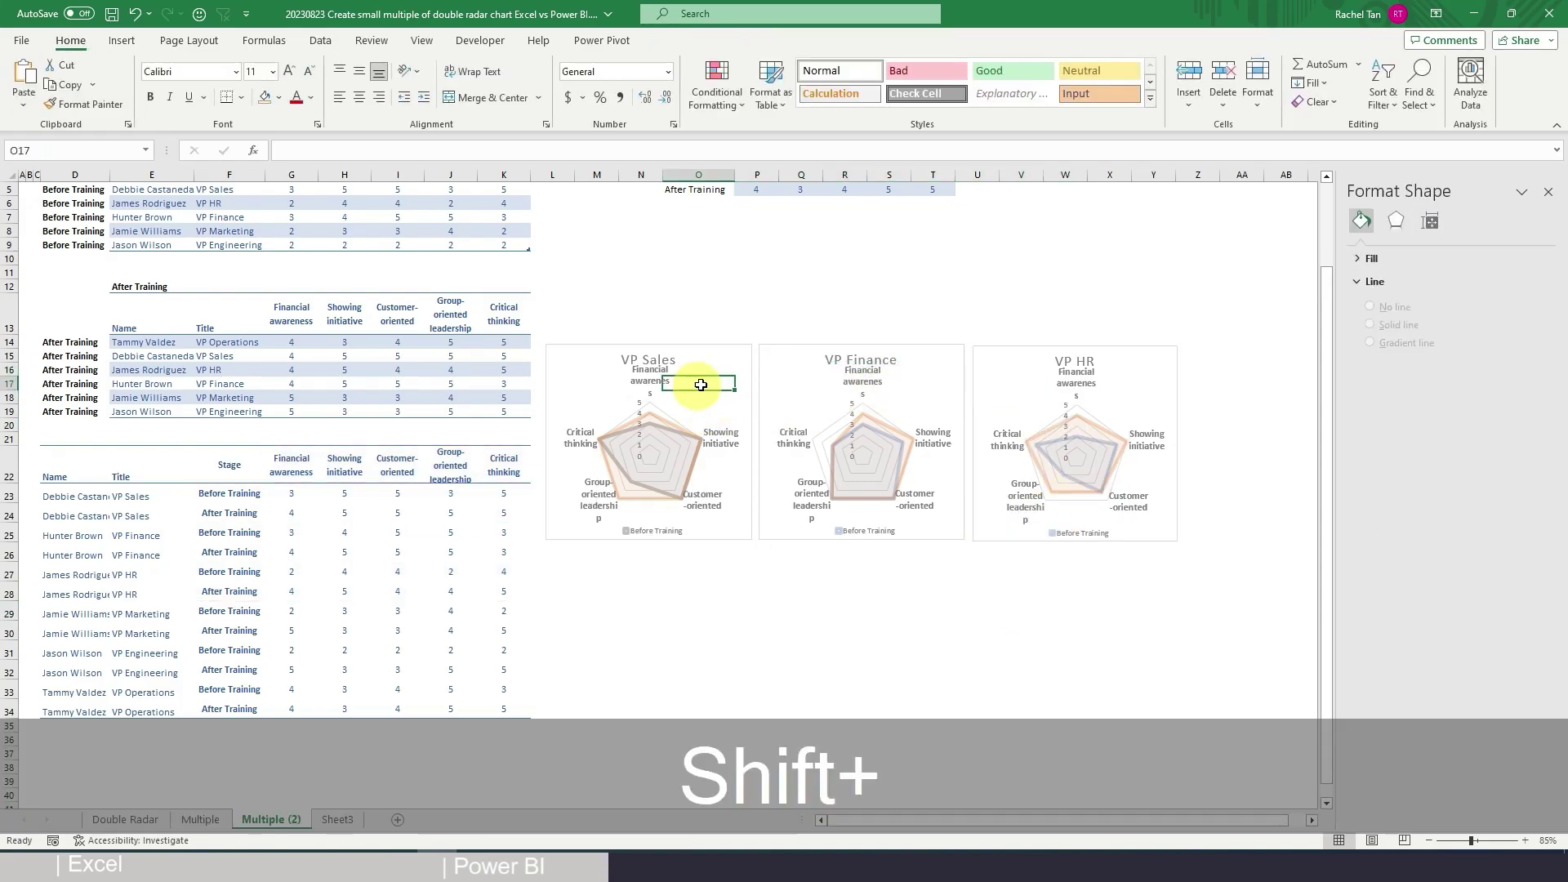
pyautogui.click(719, 348)
pyautogui.click(708, 438)
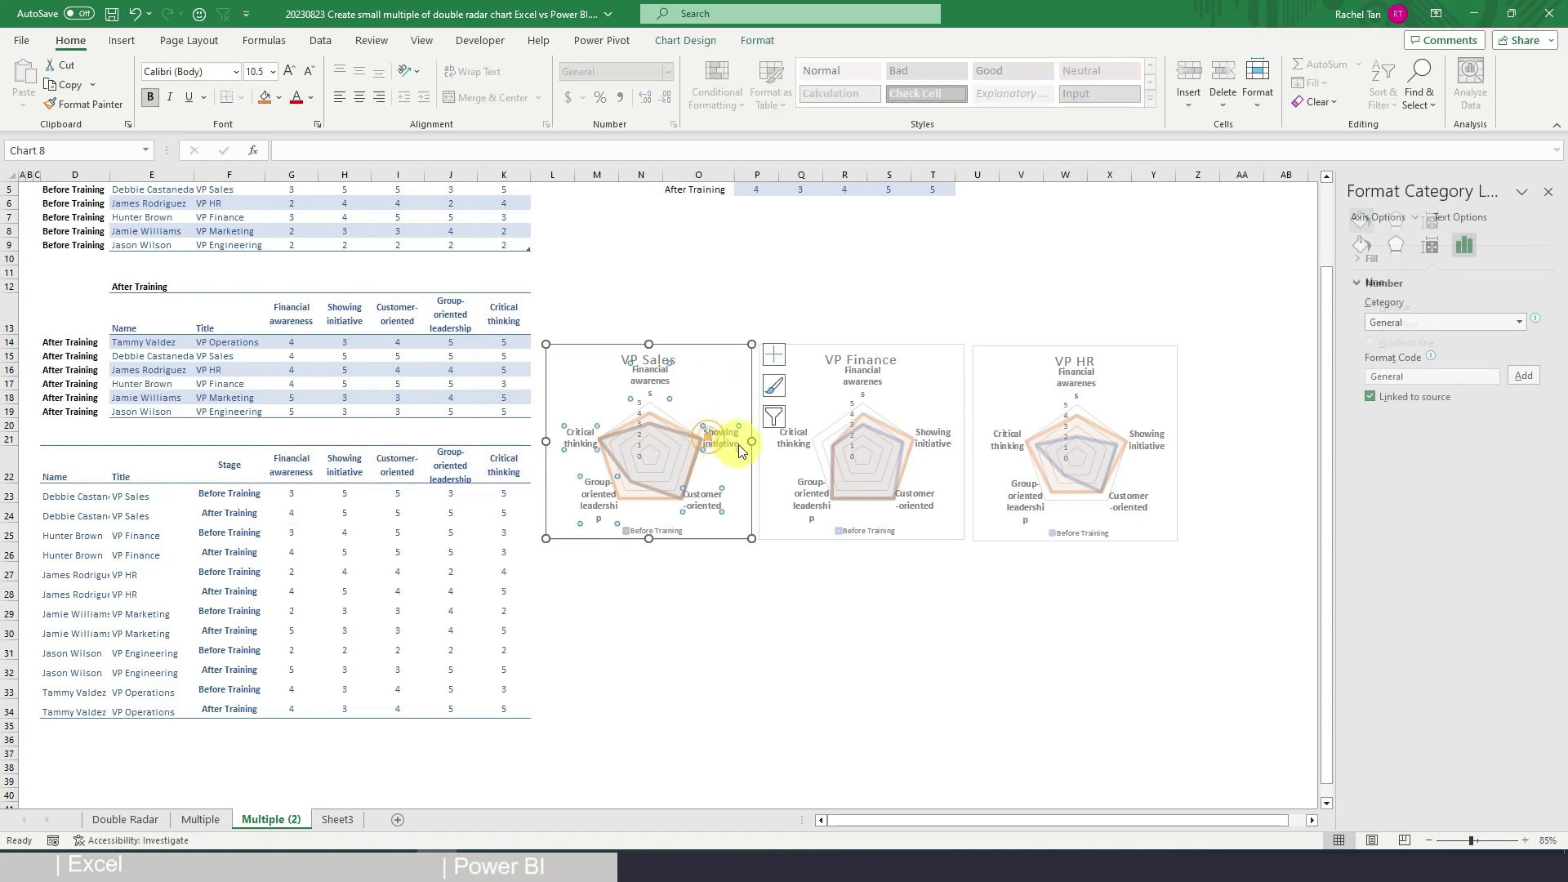
# Paste a copy of the three-chart row below to start a second row
pyautogui.click(746, 396)
pyautogui.hotkey('ctrl', 'a')
pyautogui.hotkey('ctrl', 'v')
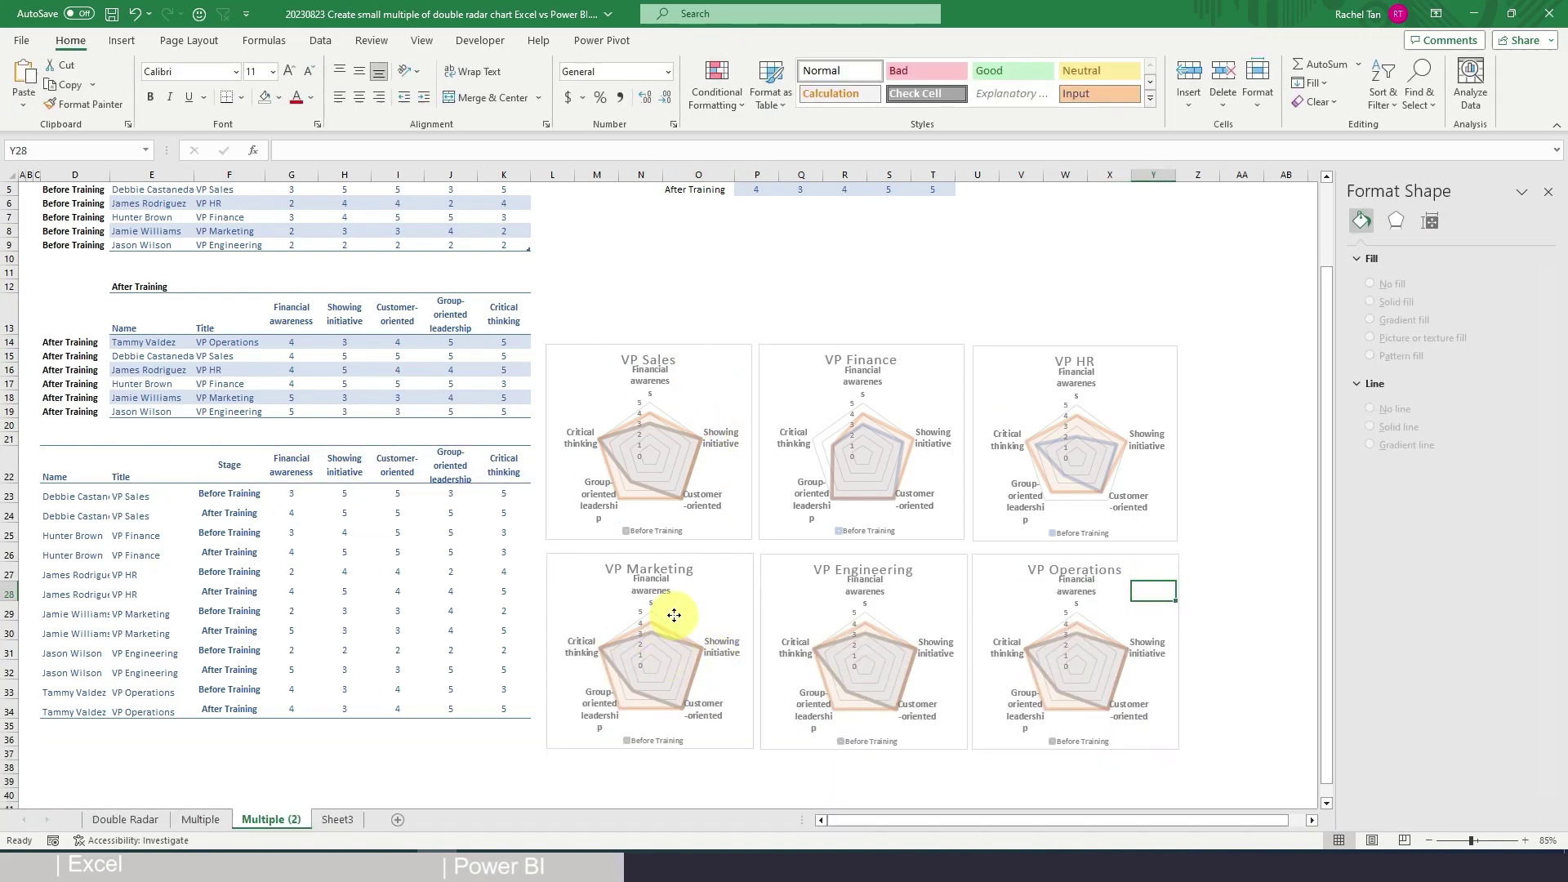
# Point the new VP Marketing, Engineering and Operations charts at rows 29–30, 31–32 and 33–34
pyautogui.click(678, 614)
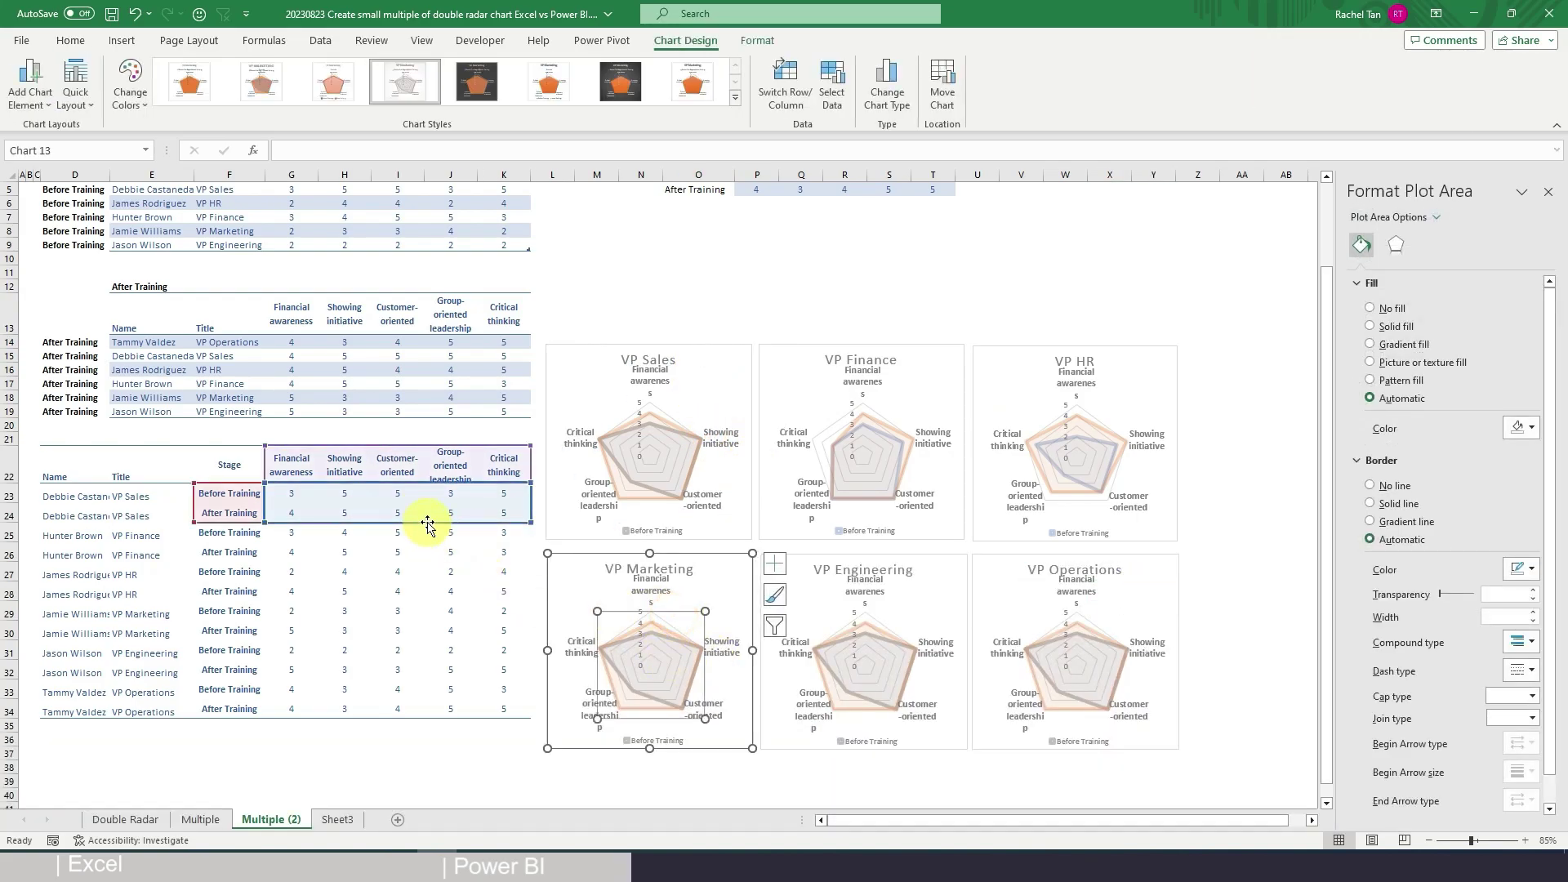
pyautogui.moveTo(426, 527); pyautogui.dragTo(415, 641)
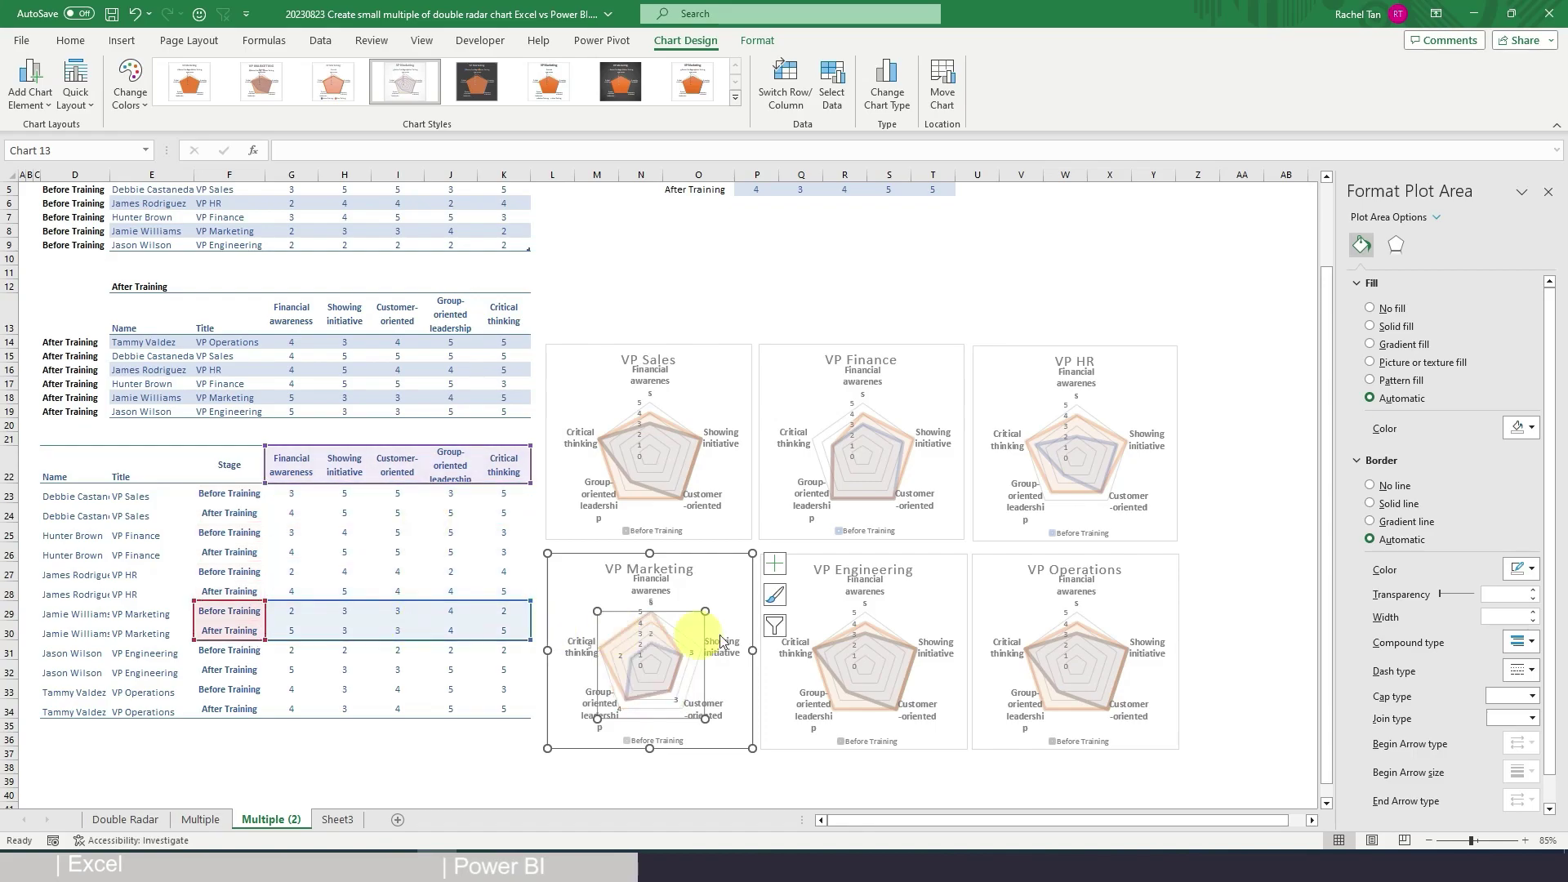
pyautogui.click(887, 621)
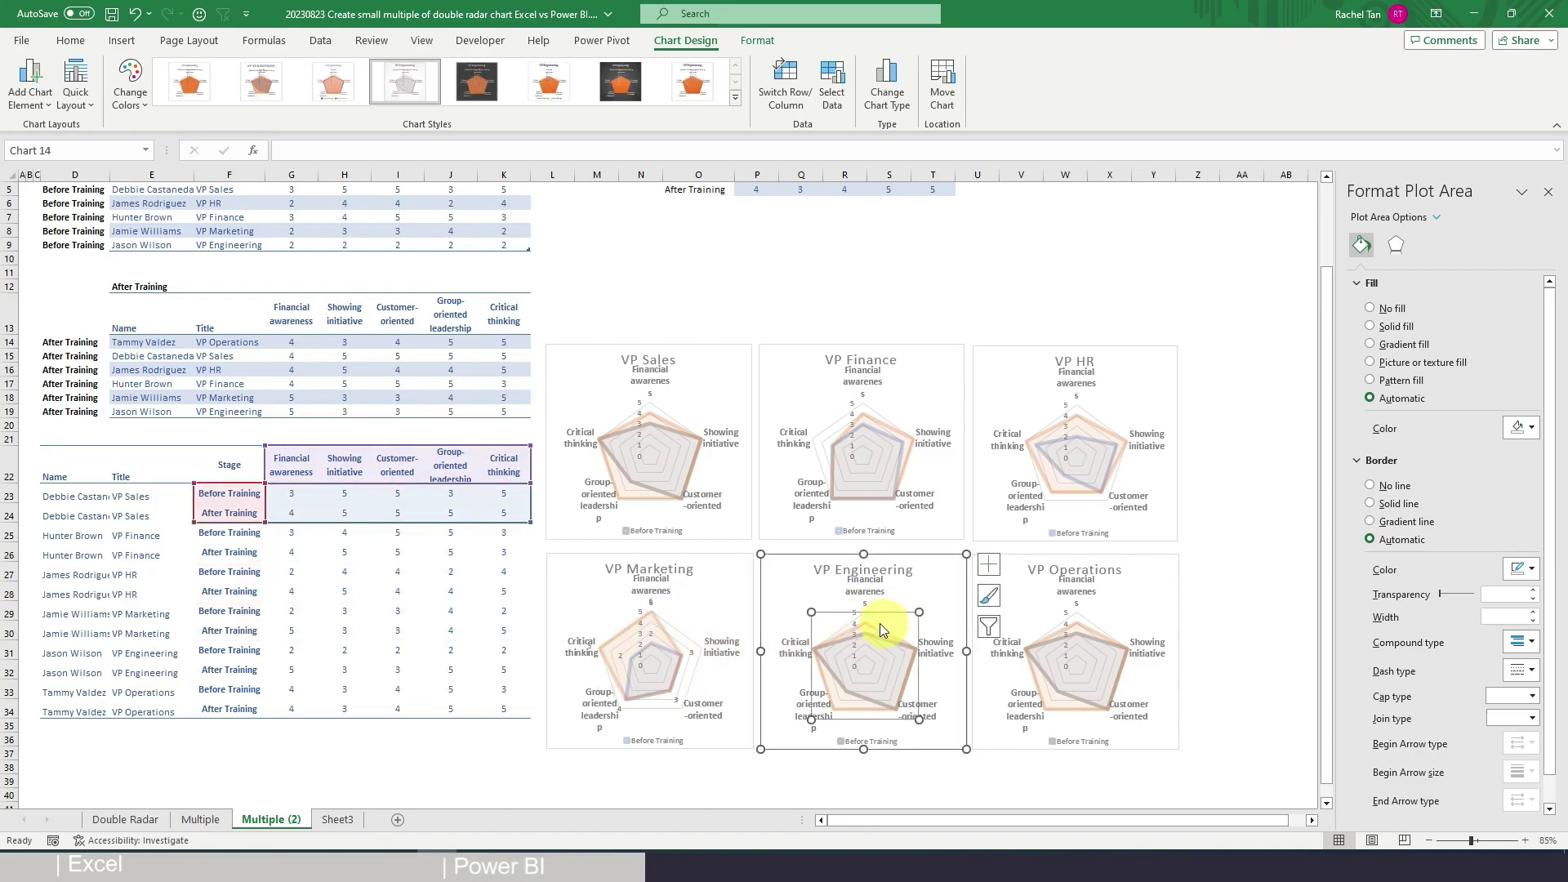
pyautogui.moveTo(309, 530); pyautogui.dragTo(309, 686)
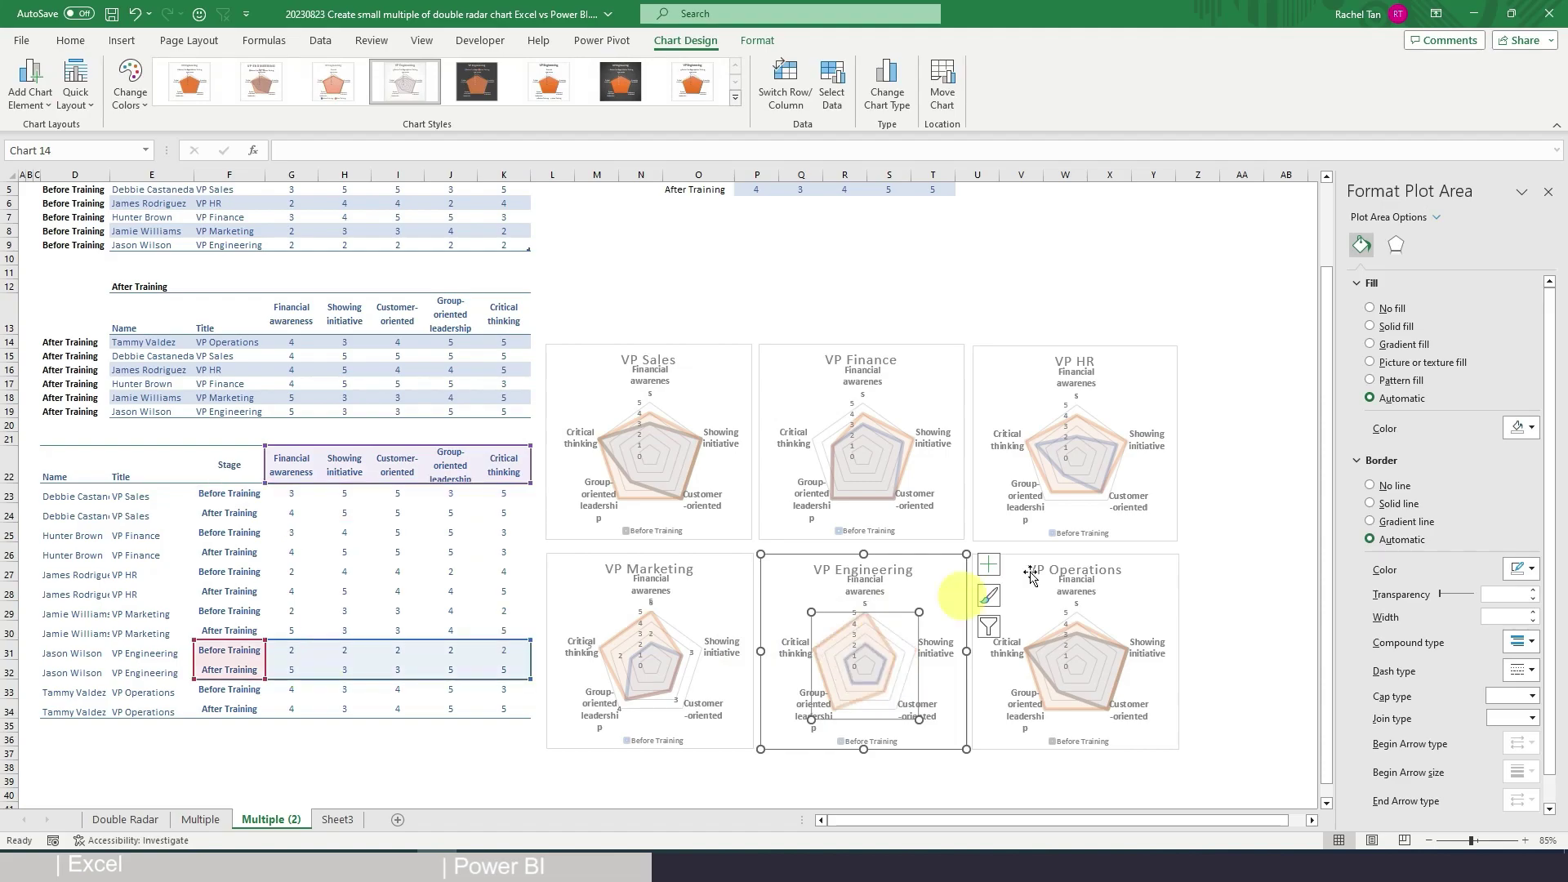
pyautogui.click(1086, 630)
pyautogui.click(1086, 630)
pyautogui.click(1099, 620)
pyautogui.click(1264, 684)
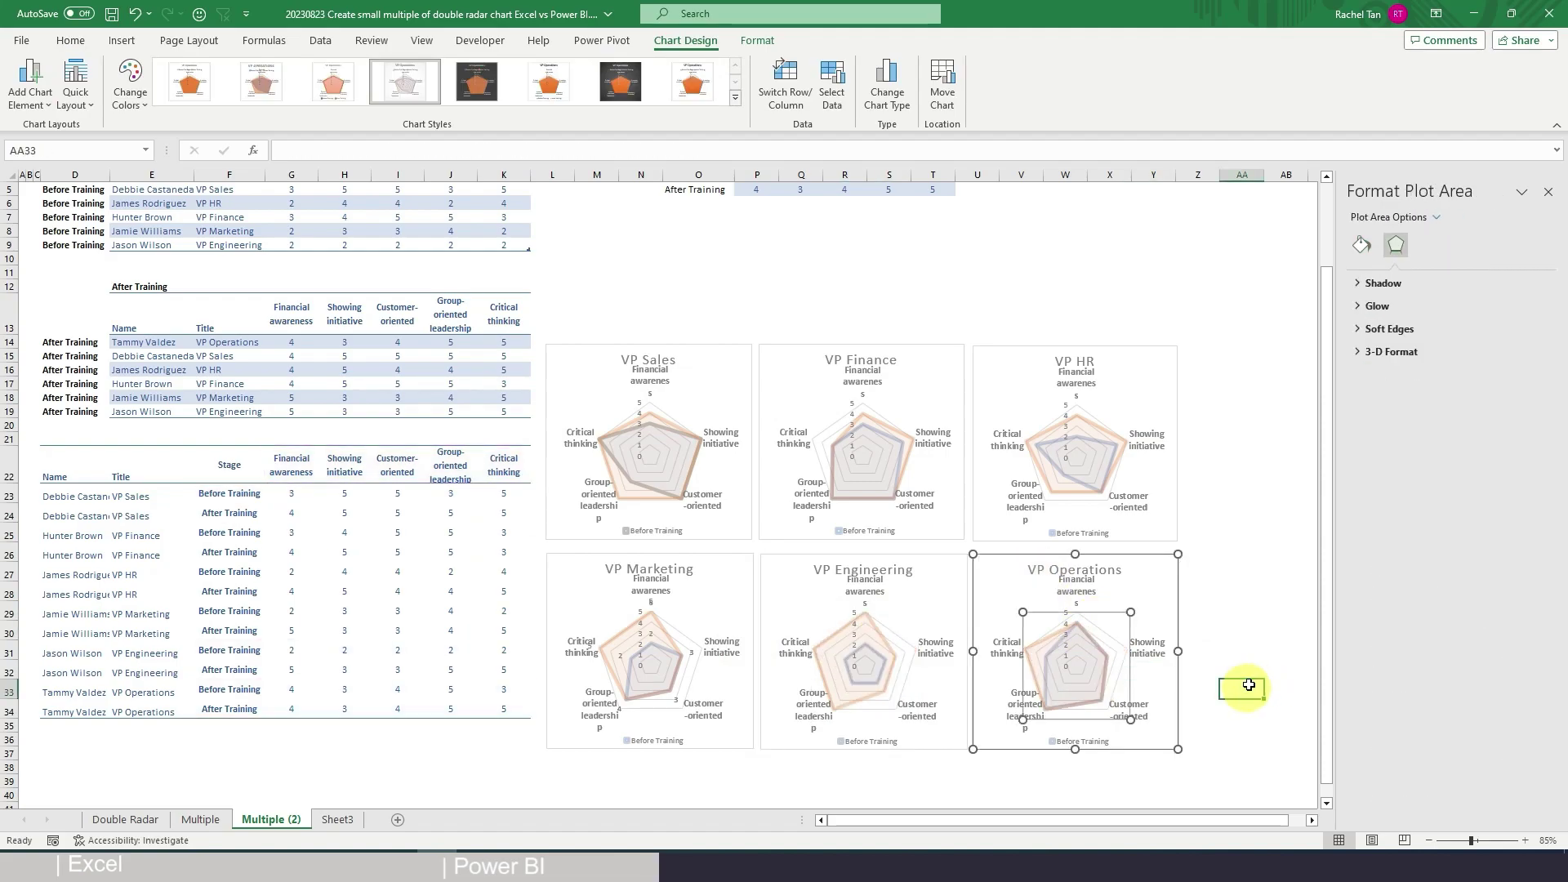
pyautogui.click(1548, 192)
pyautogui.scroll(3, 1383, 507)
# View the Double Radar page, return to Small Multiple, then go to Excel's Sheet3
pyautogui.click(1466, 516)
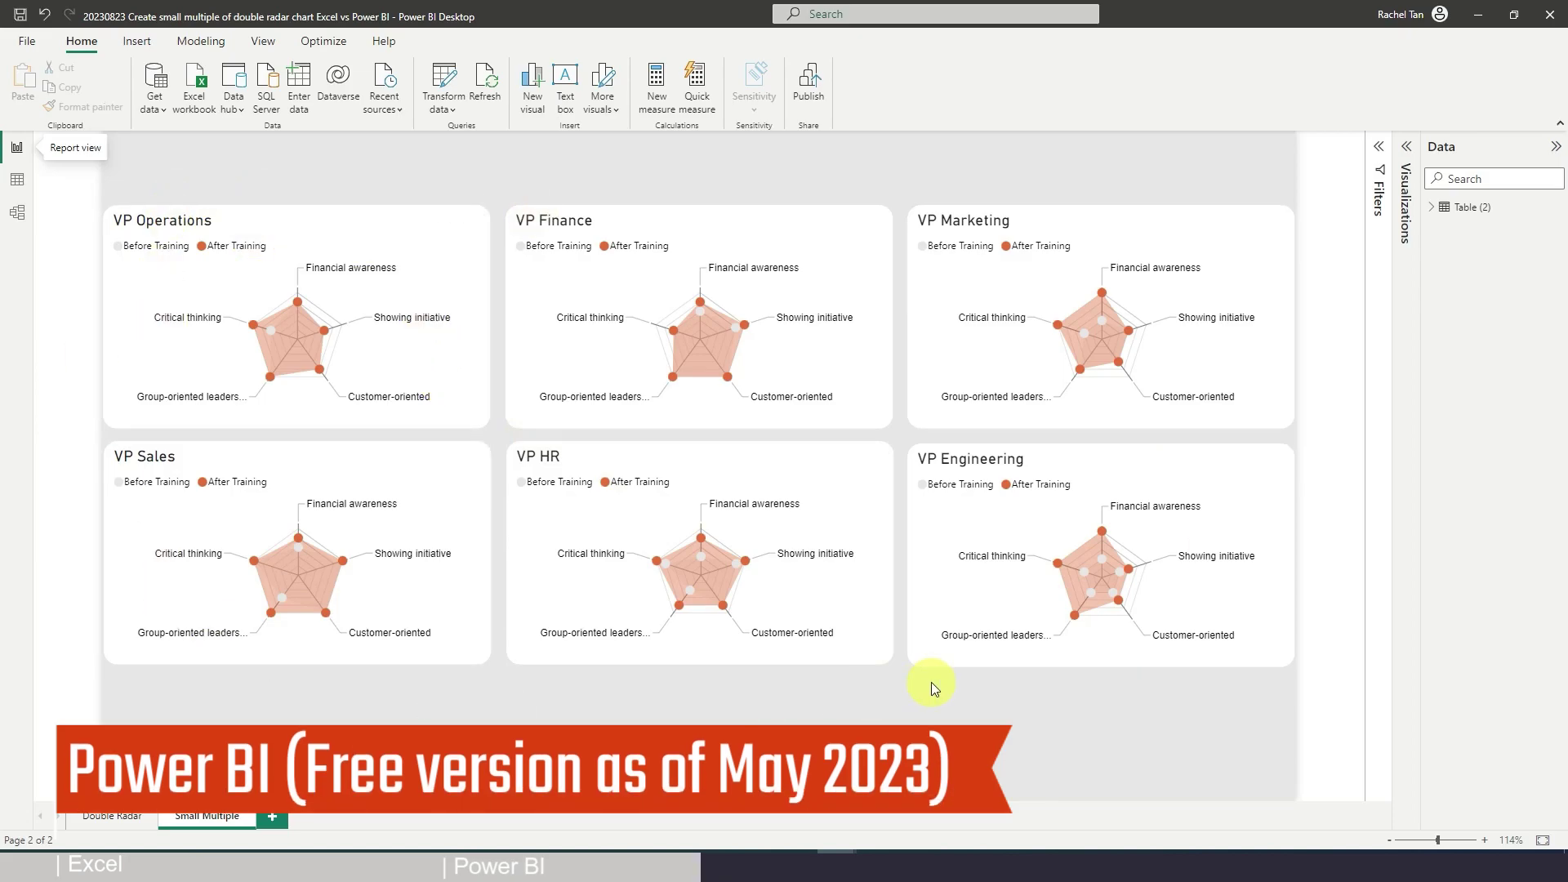
pyautogui.click(101, 817)
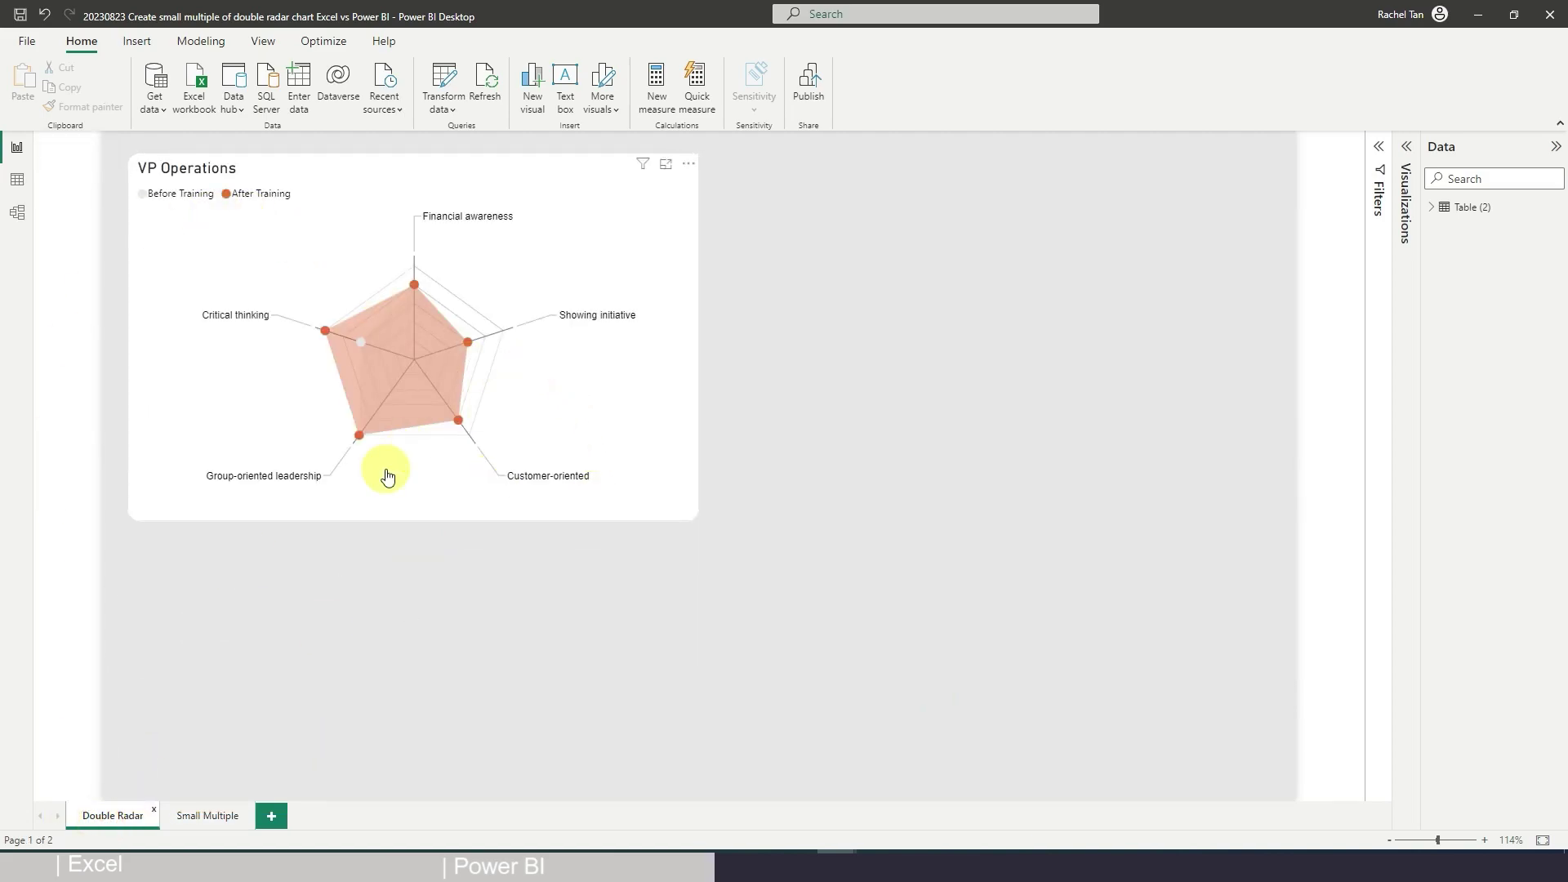
pyautogui.click(189, 815)
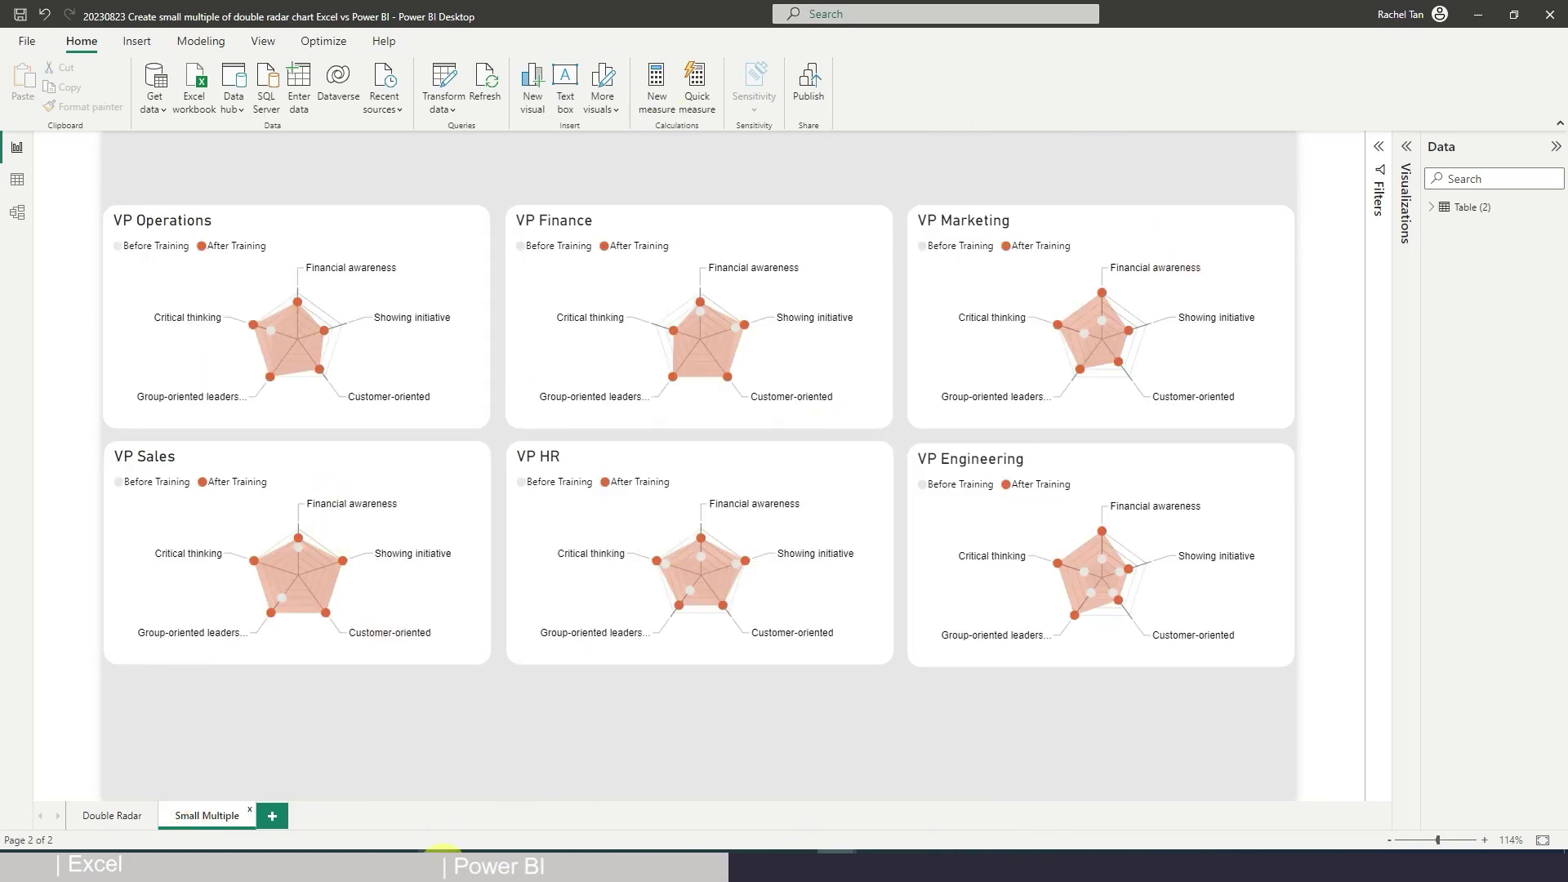
pyautogui.click(441, 861)
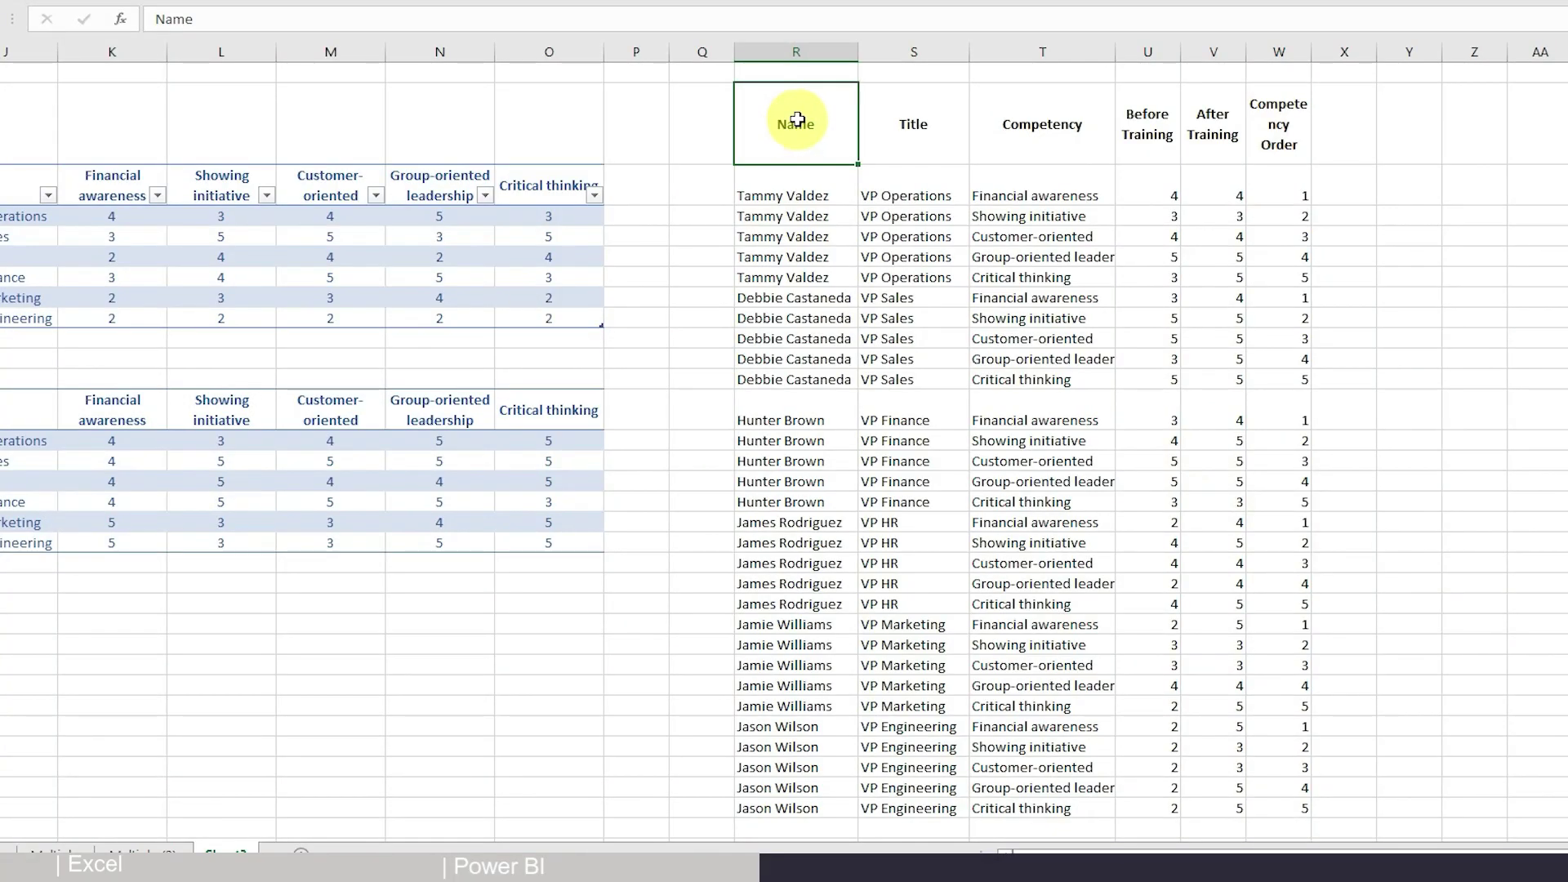
pyautogui.moveTo(793, 235); pyautogui.dragTo(1174, 741)
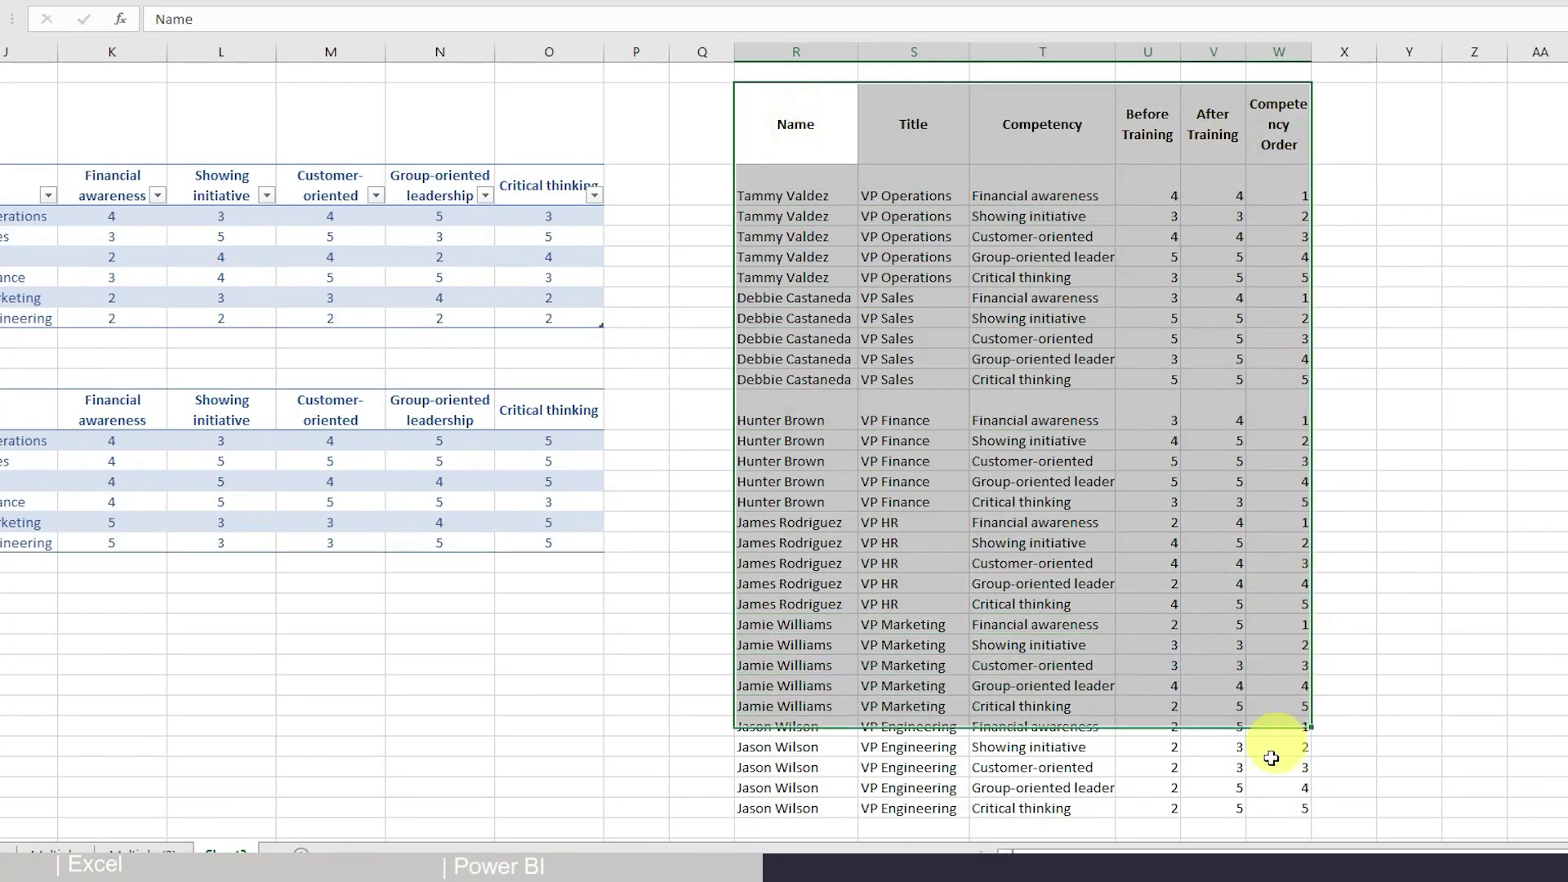
pyautogui.moveTo(1271, 759); pyautogui.dragTo(1268, 809)
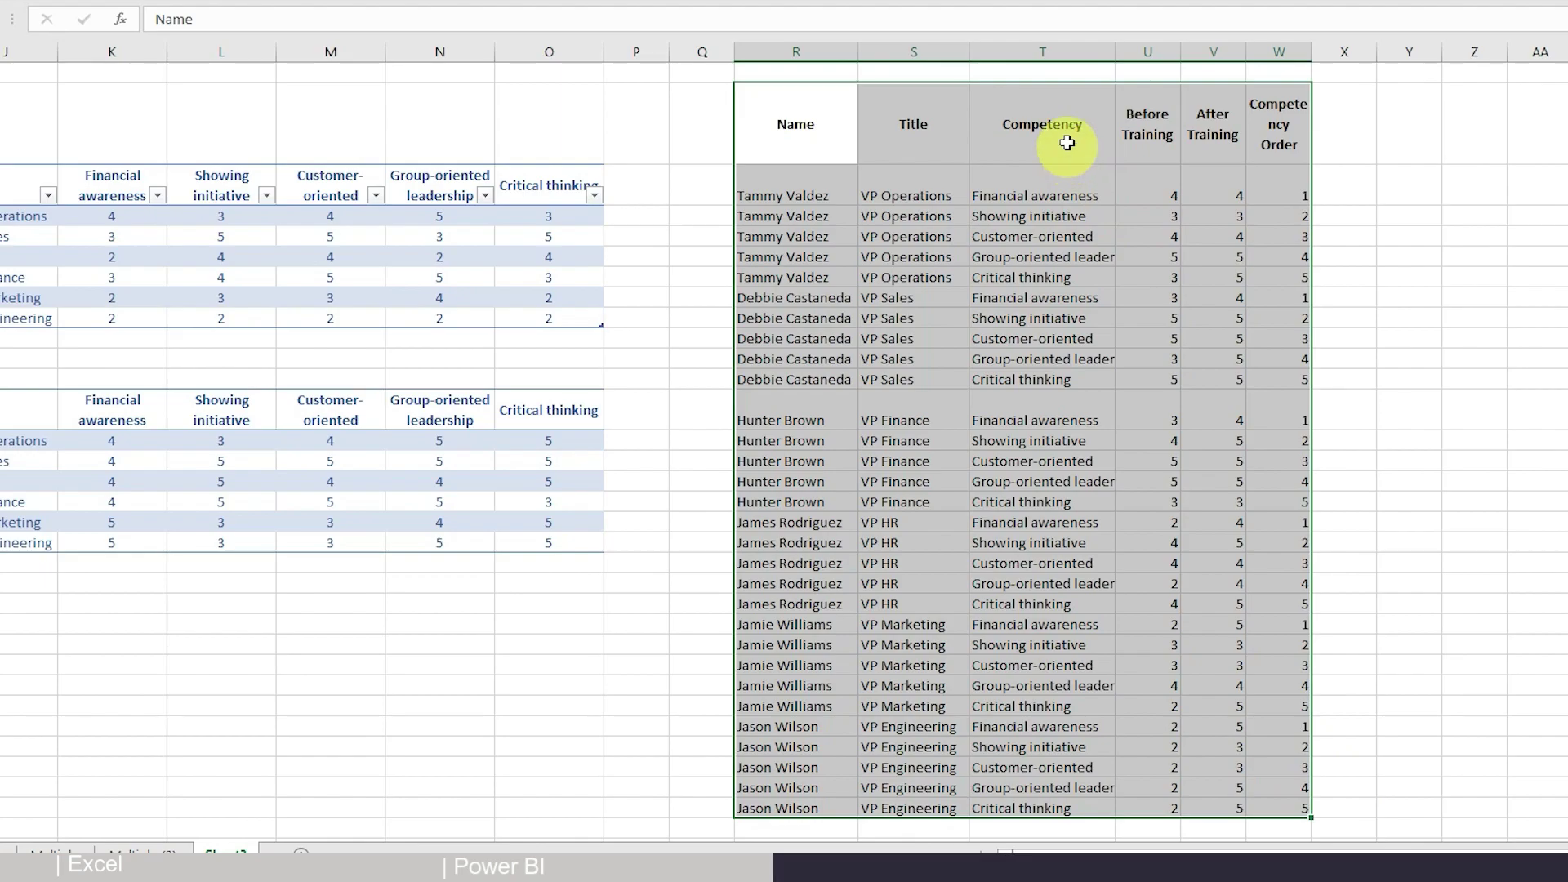
pyautogui.click(1146, 134)
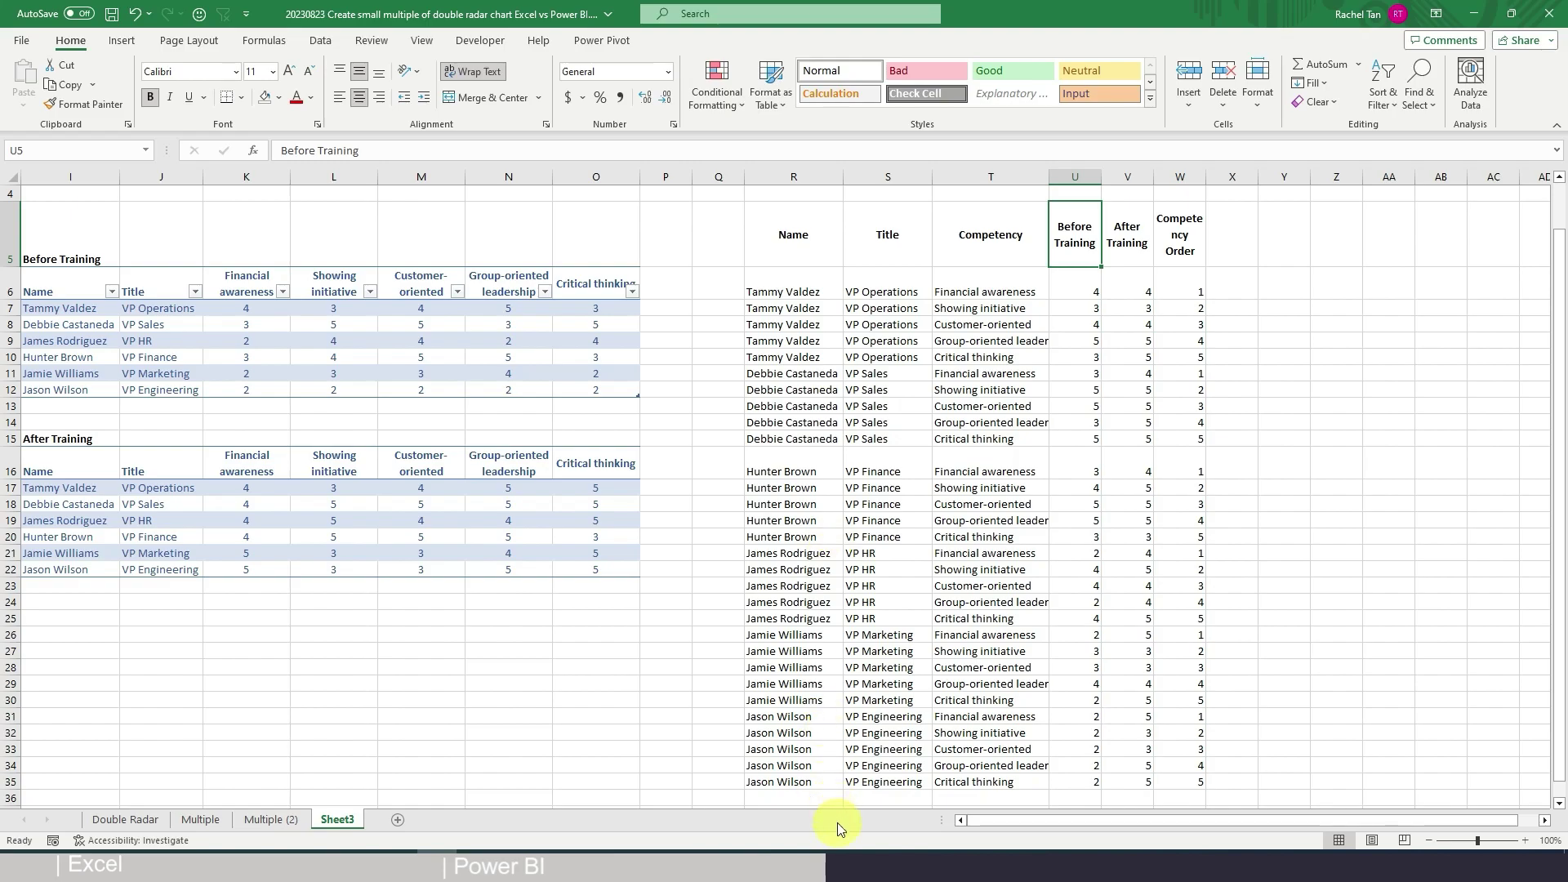
pyautogui.moveTo(839, 854)
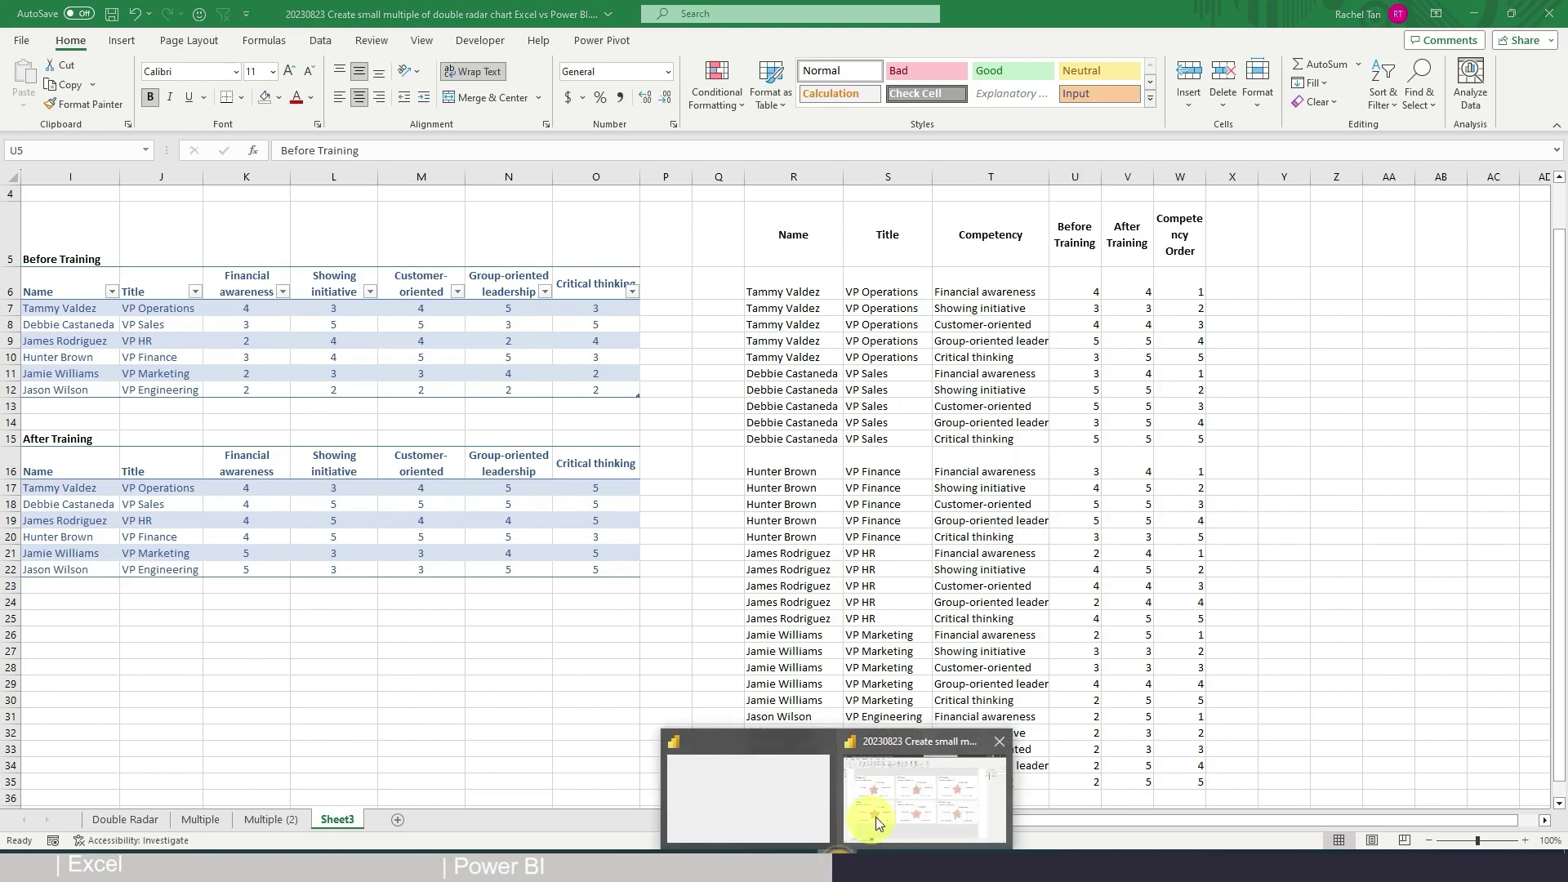
# In Power BI, glance at the Table (2) data, then select the Double Radar chart
pyautogui.click(875, 817)
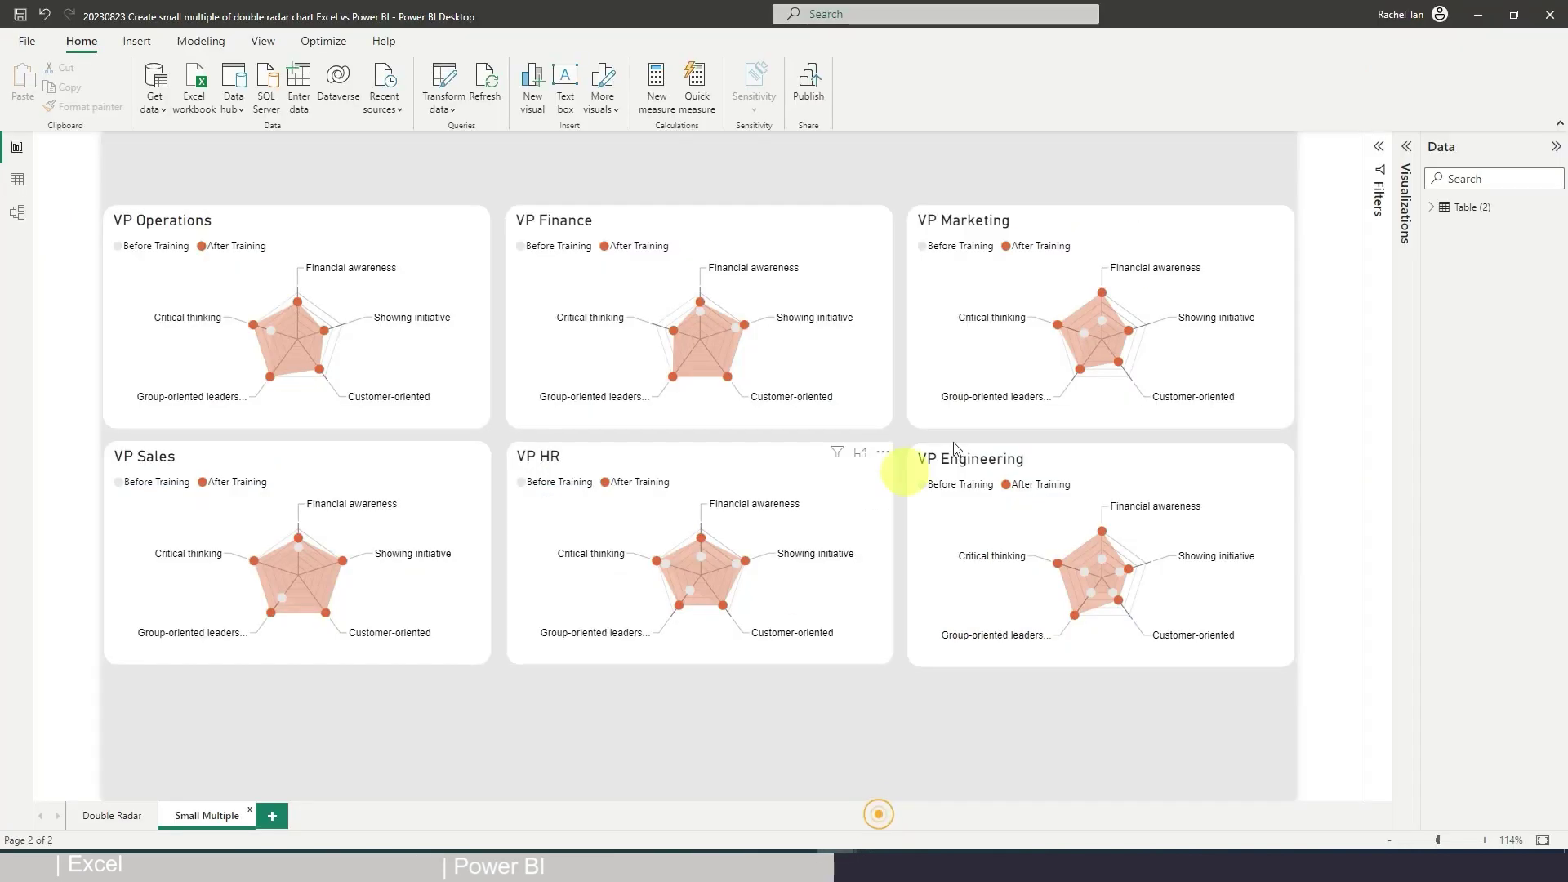
pyautogui.click(18, 185)
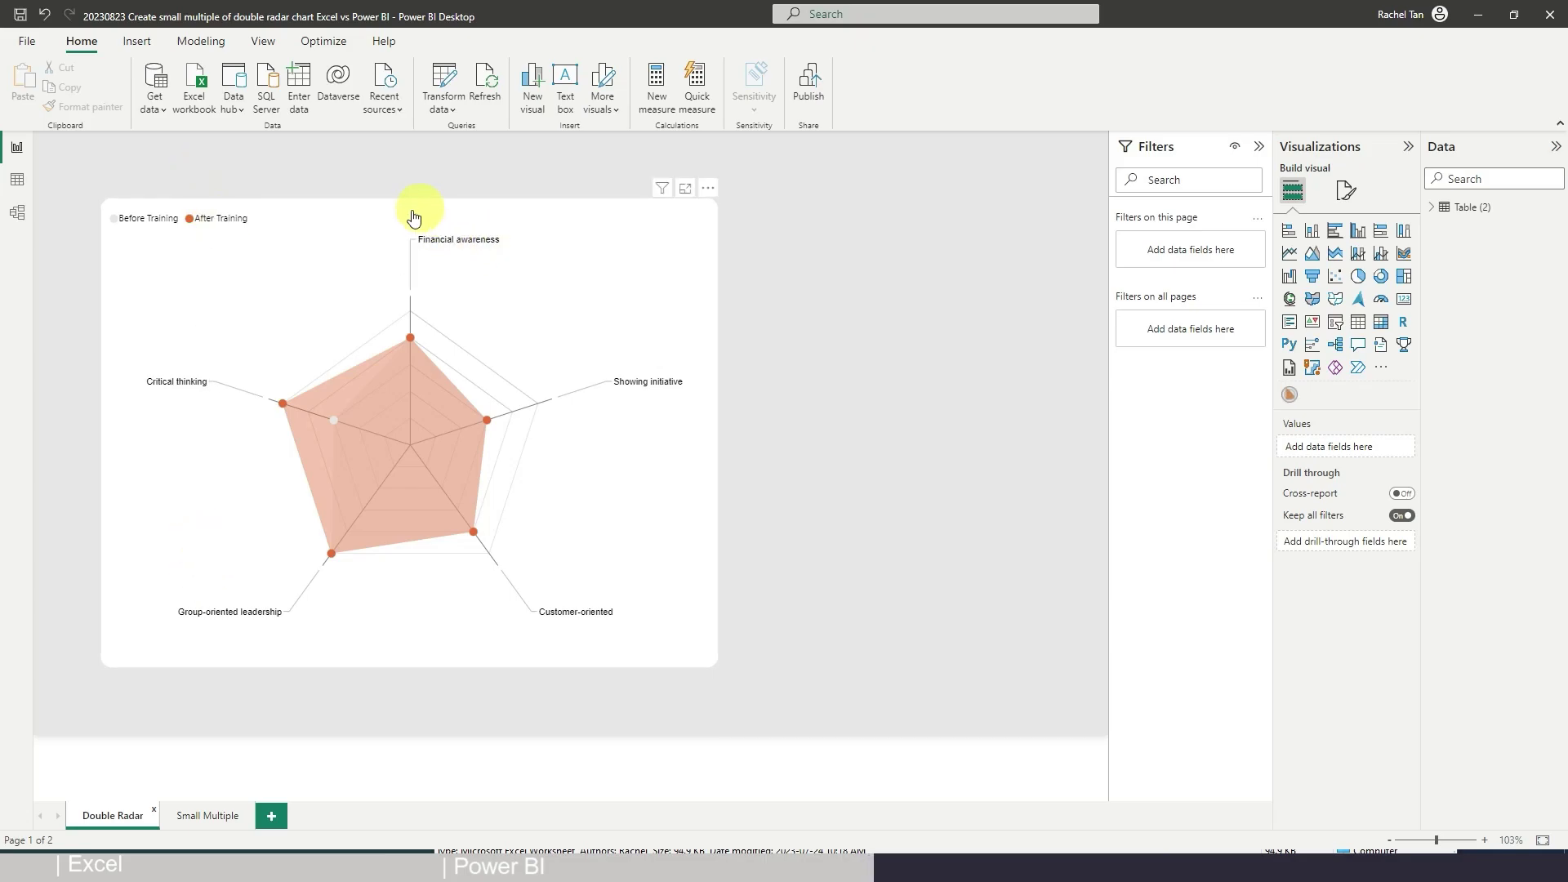
pyautogui.click(345, 230)
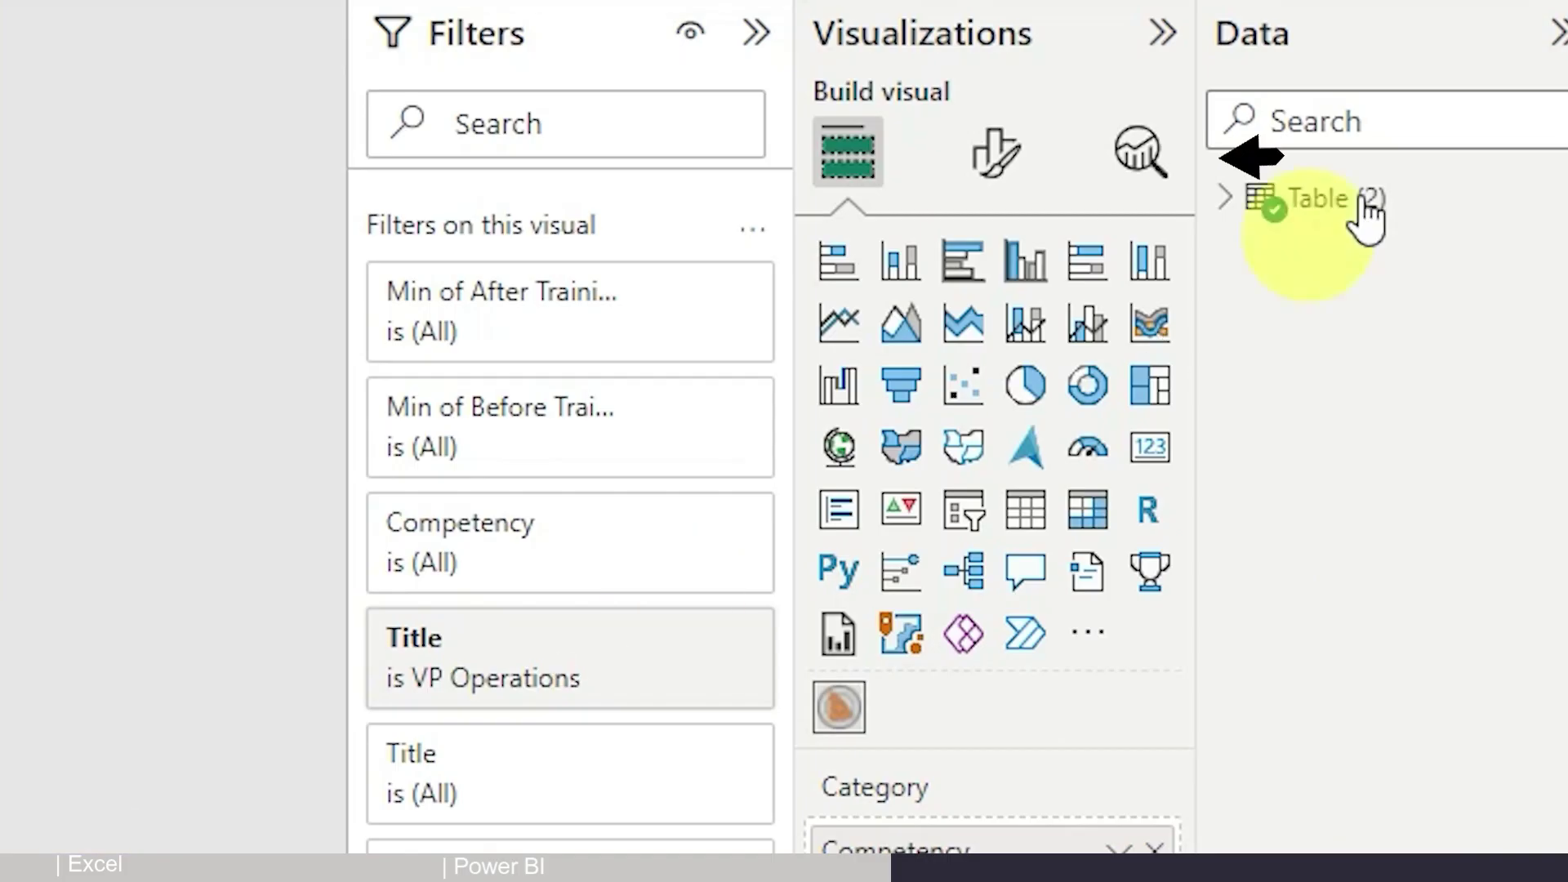
# Enter VP Operations as the chart's General > Title text, then delete it again
pyautogui.click(996, 153)
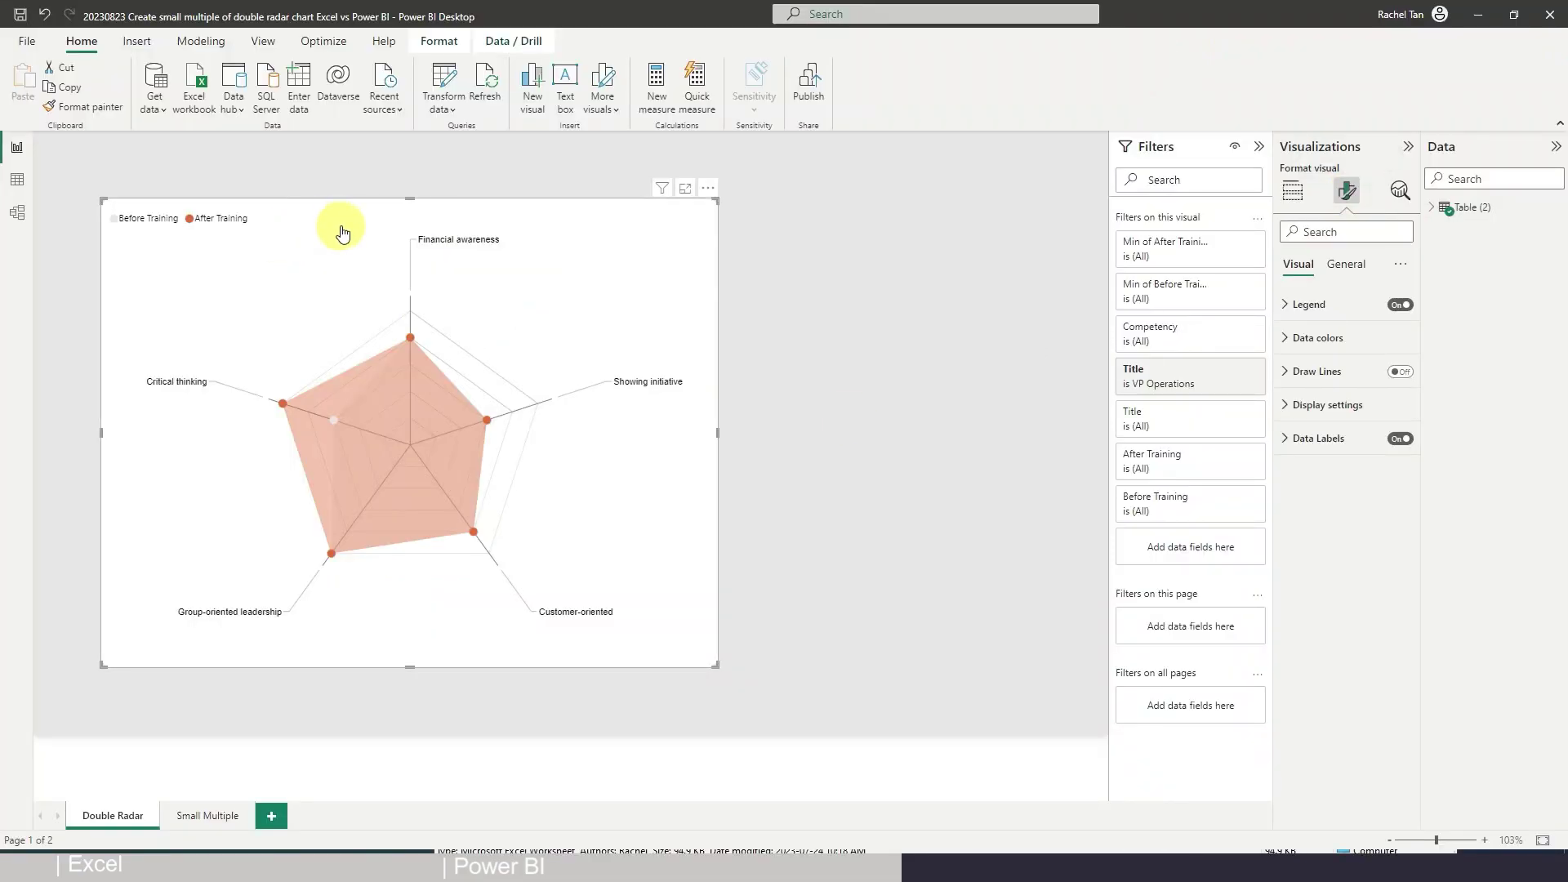
pyautogui.click(1346, 267)
pyautogui.click(1324, 339)
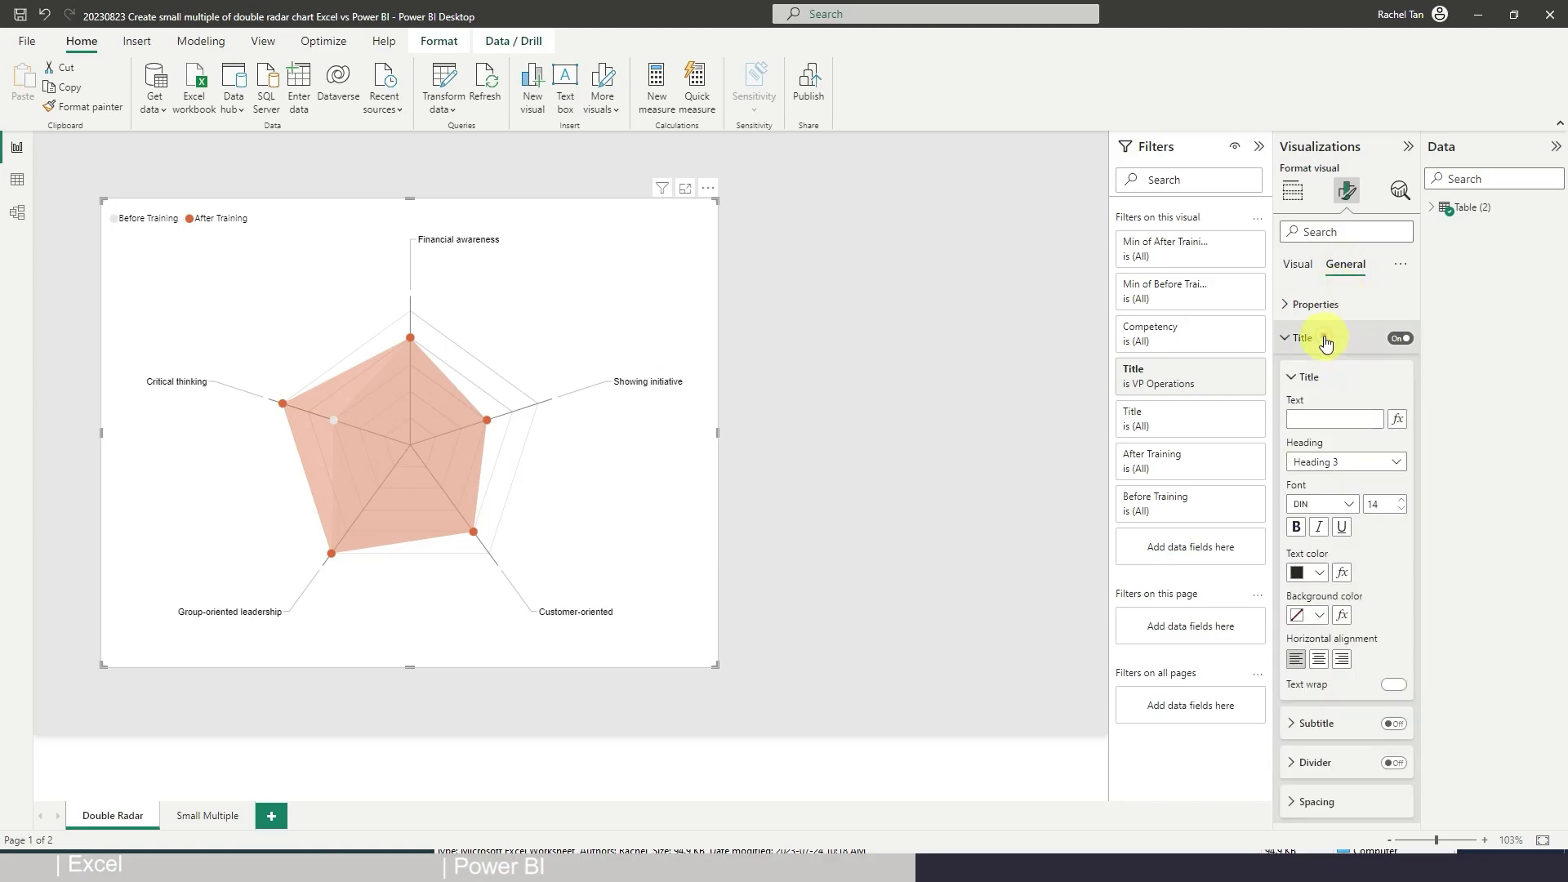
pyautogui.click(1317, 417)
pyautogui.write('V')
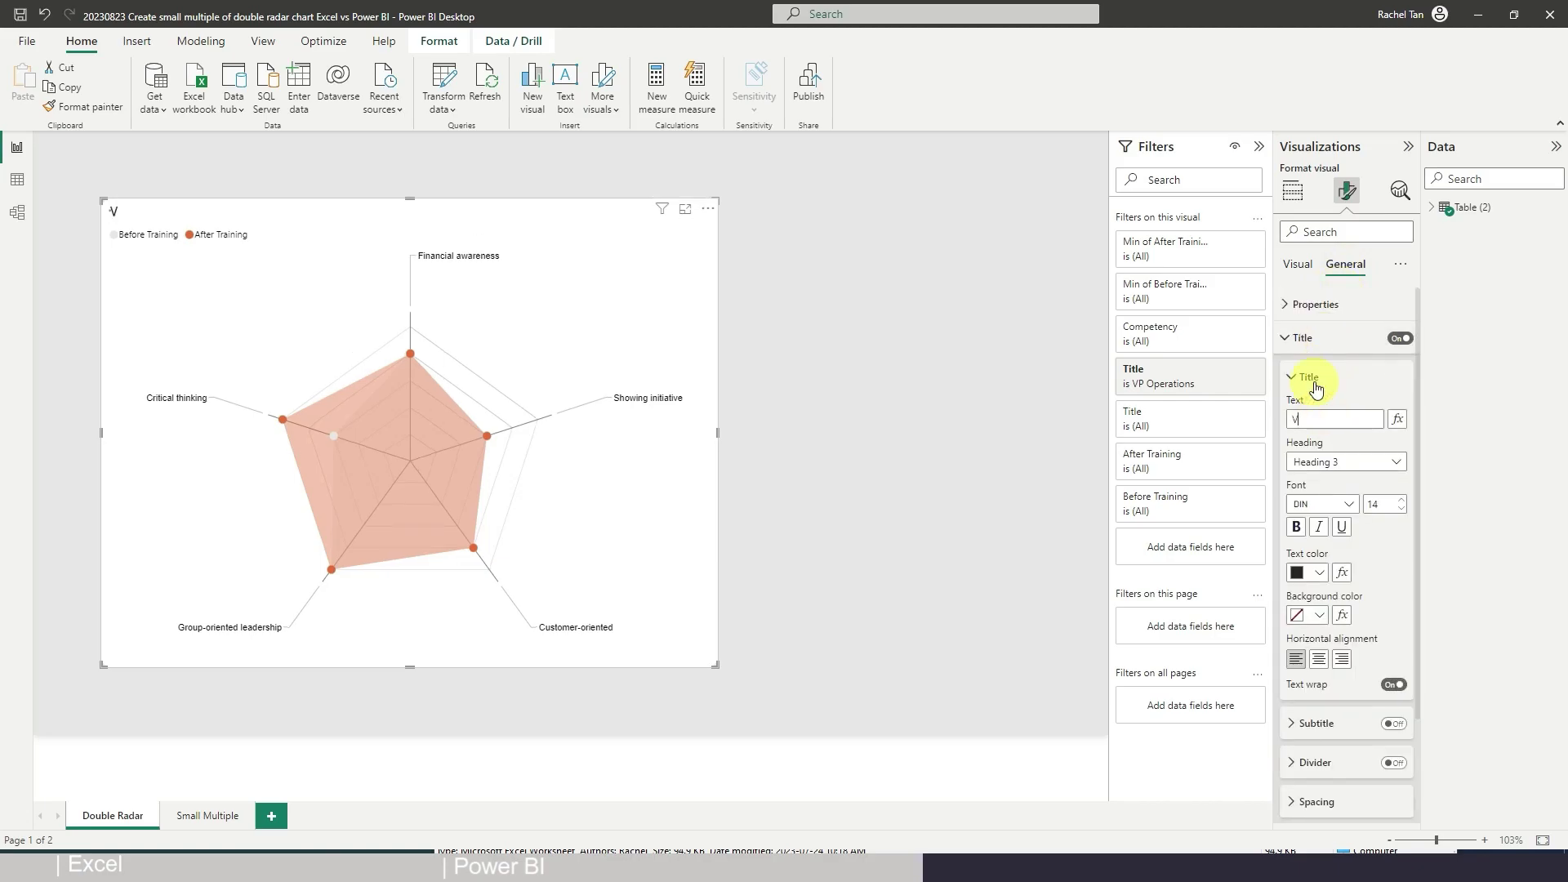
pyautogui.write('P Operations')
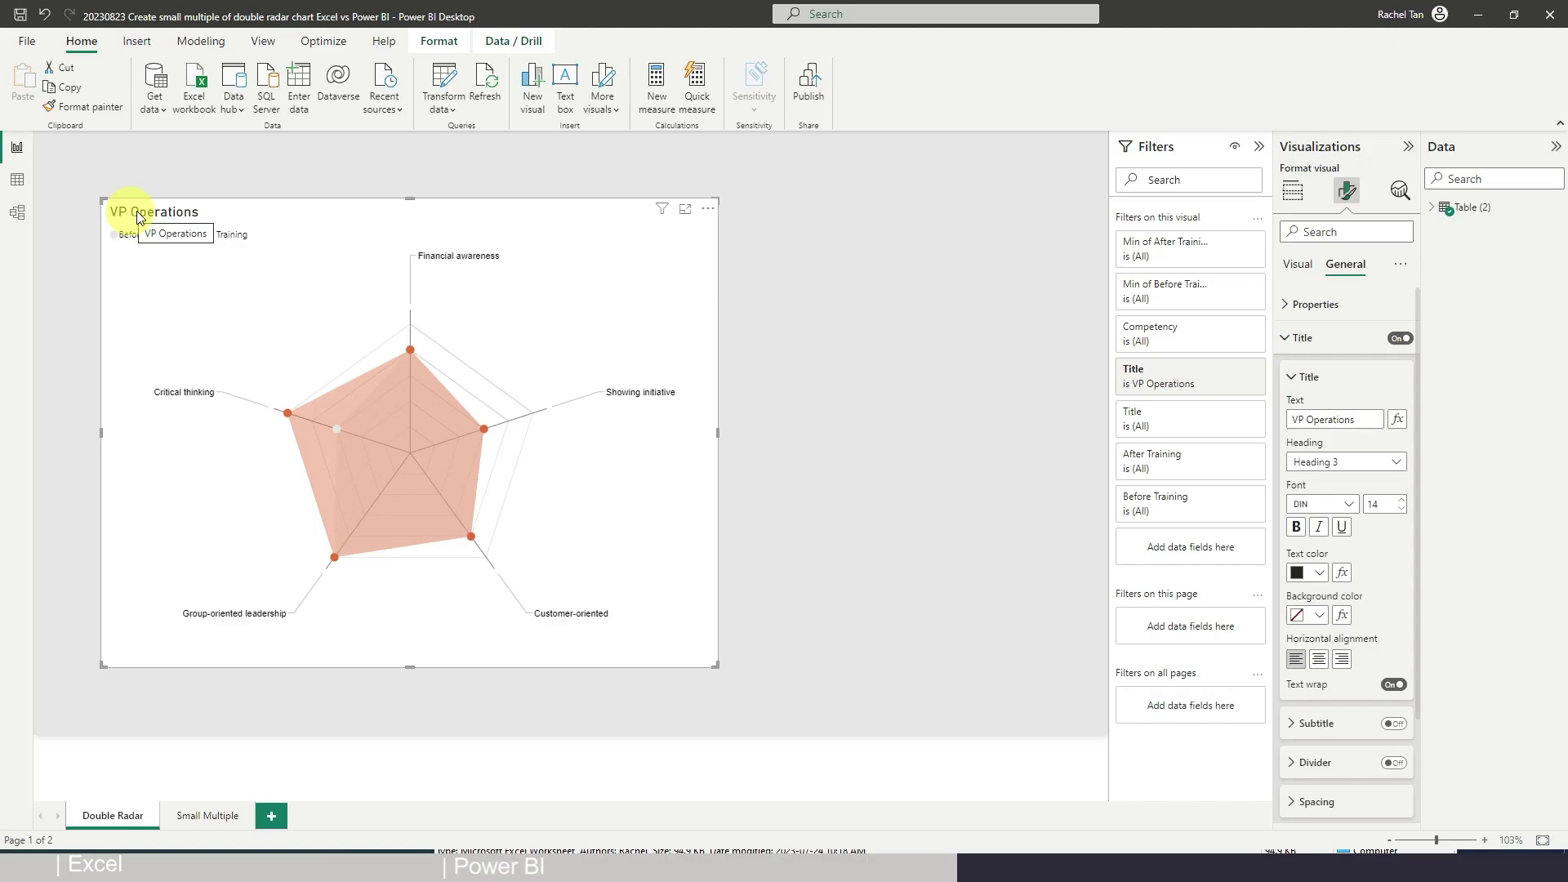
pyautogui.click(1365, 421)
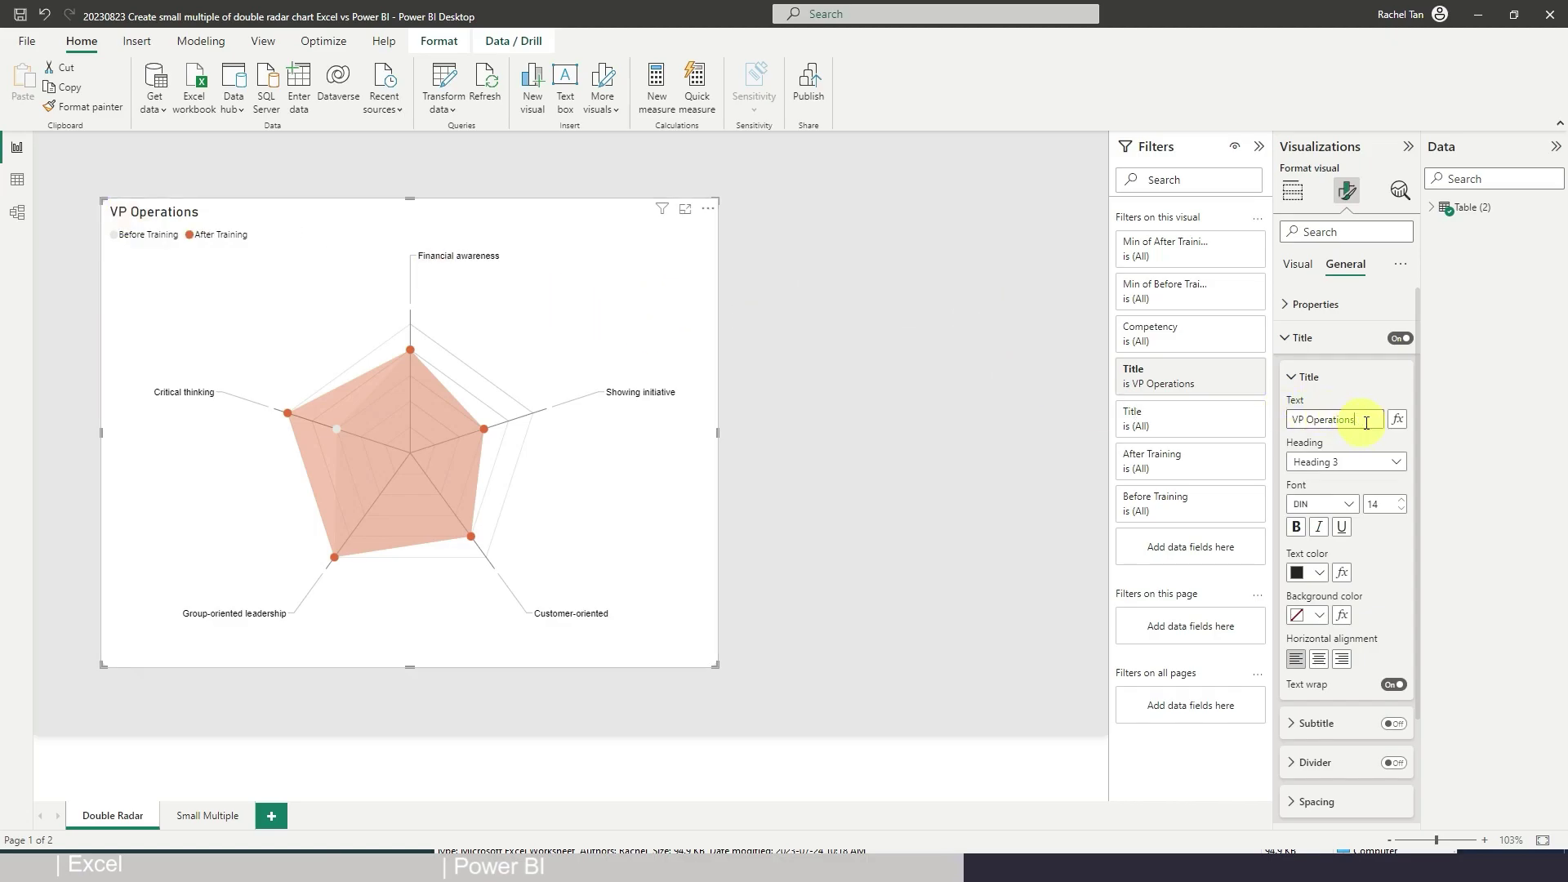
pyautogui.hotkey('ctrl', 'a')
pyautogui.press('BackSpace')
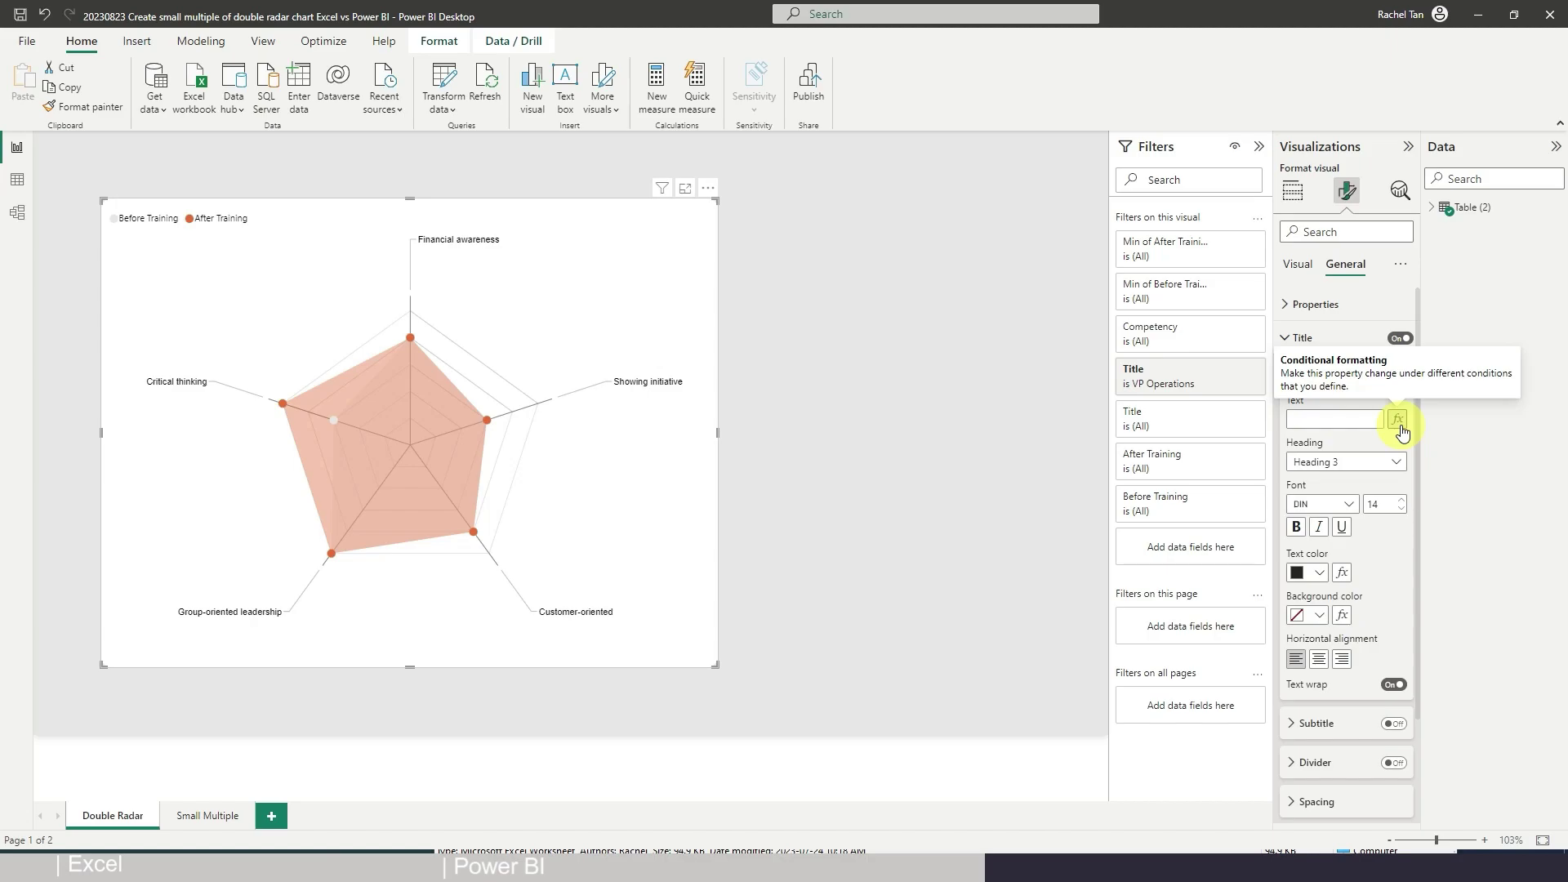
# Base the chart's title text on the field value Title (First) from Table (2)
pyautogui.click(1398, 421)
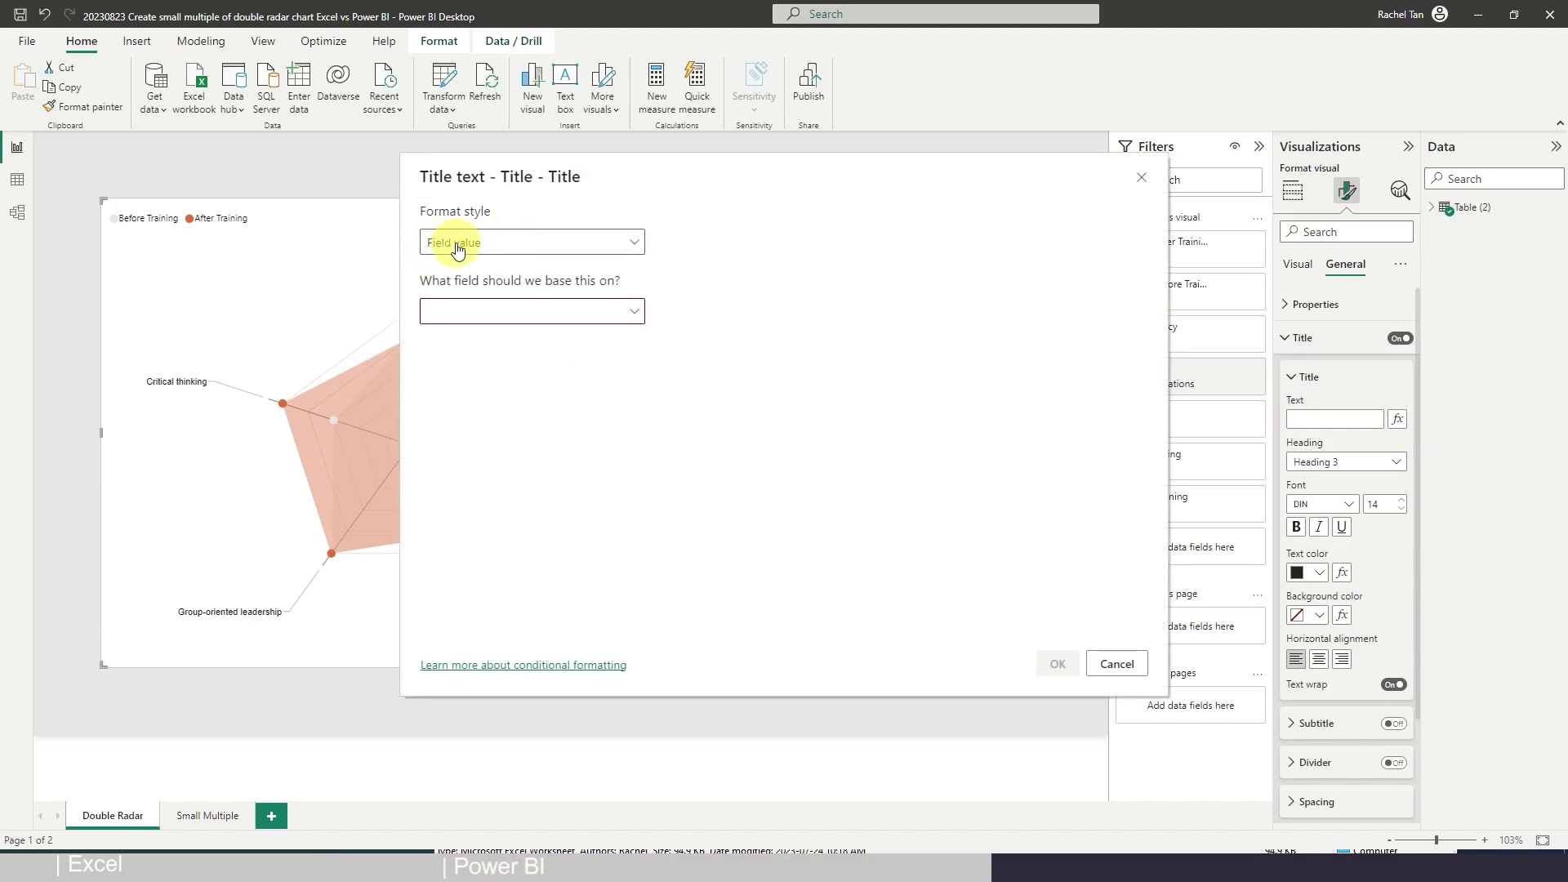
pyautogui.click(465, 310)
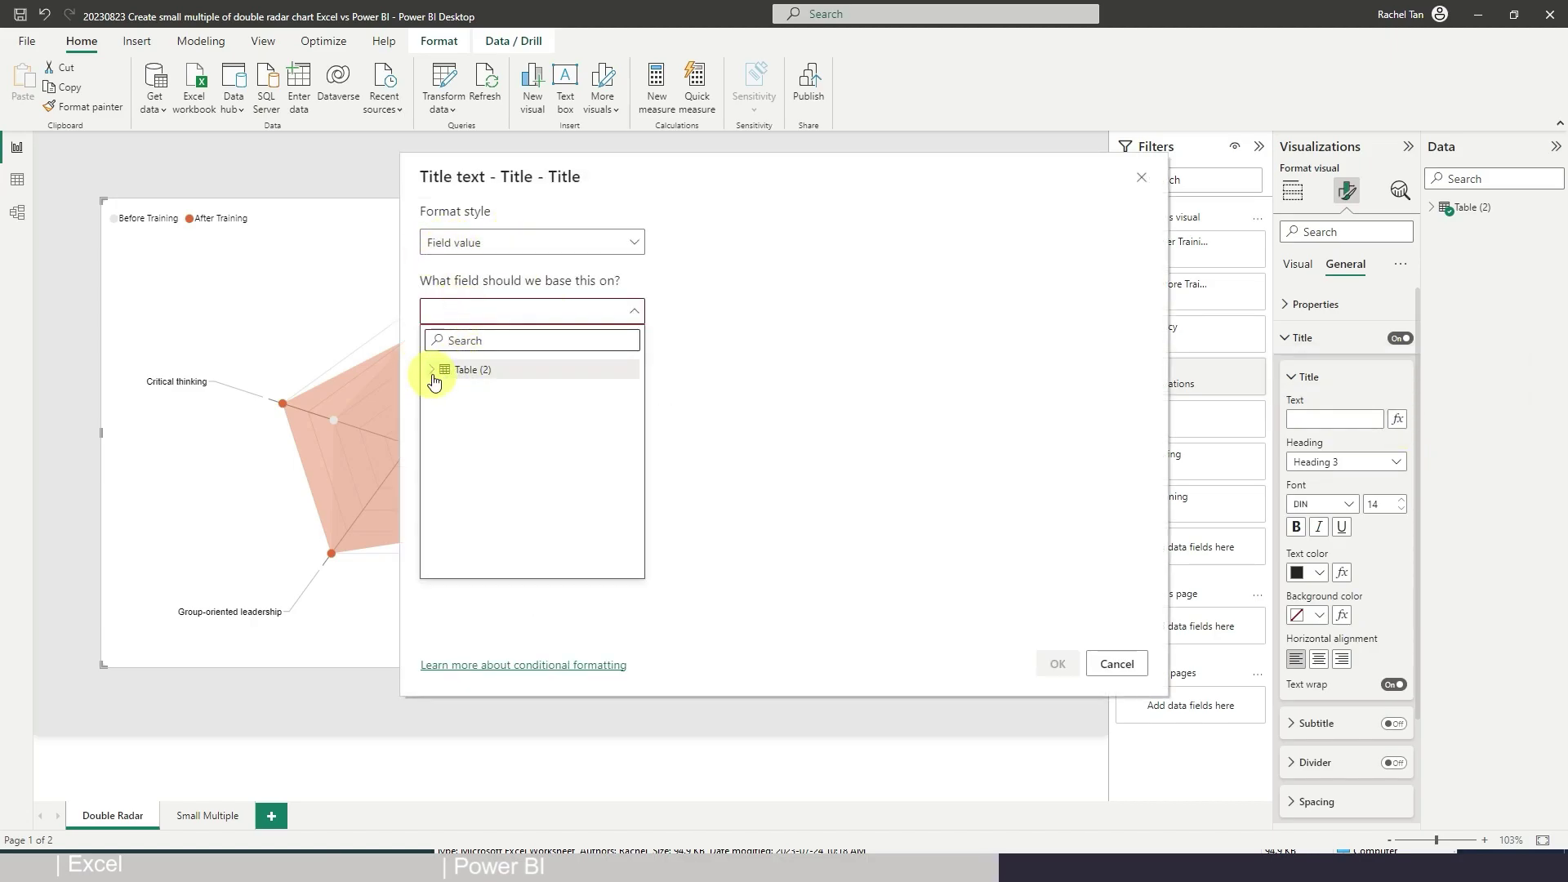
pyautogui.click(432, 370)
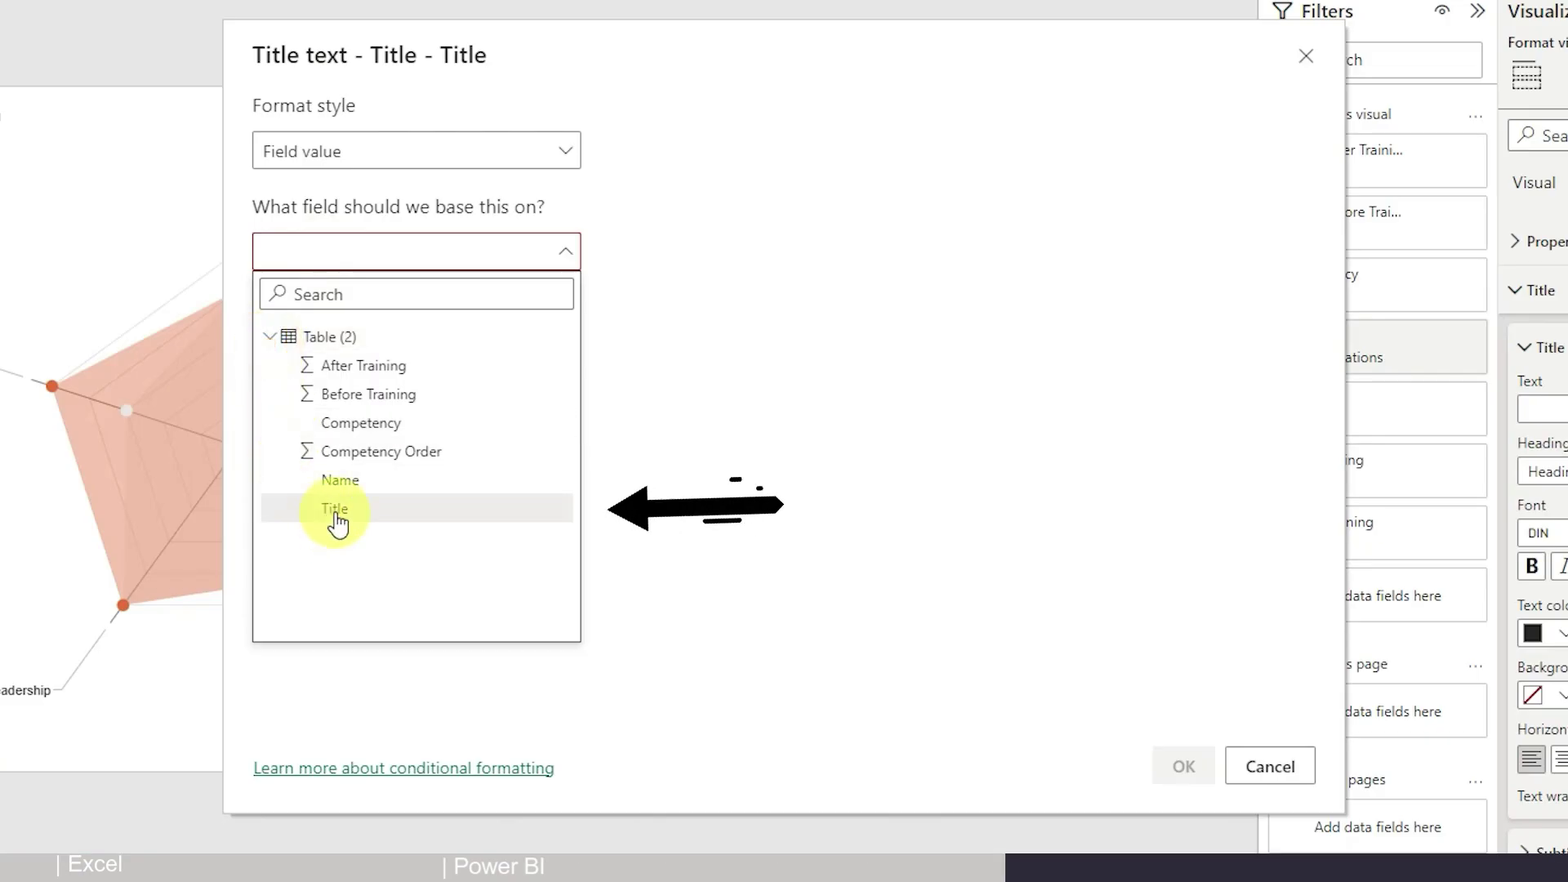
pyautogui.click(336, 513)
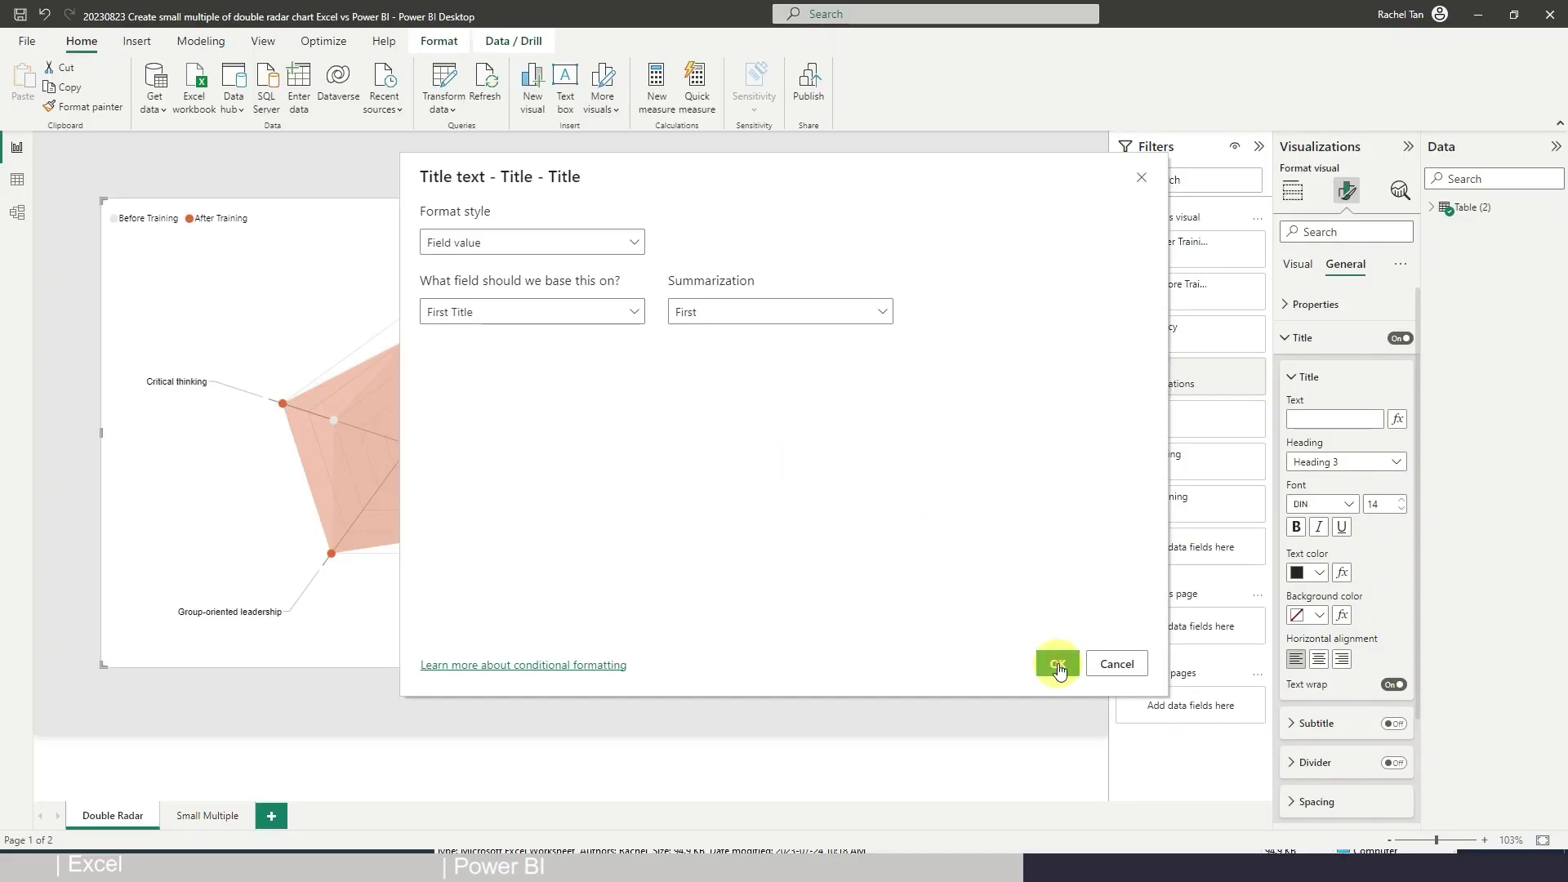
pyautogui.click(1057, 665)
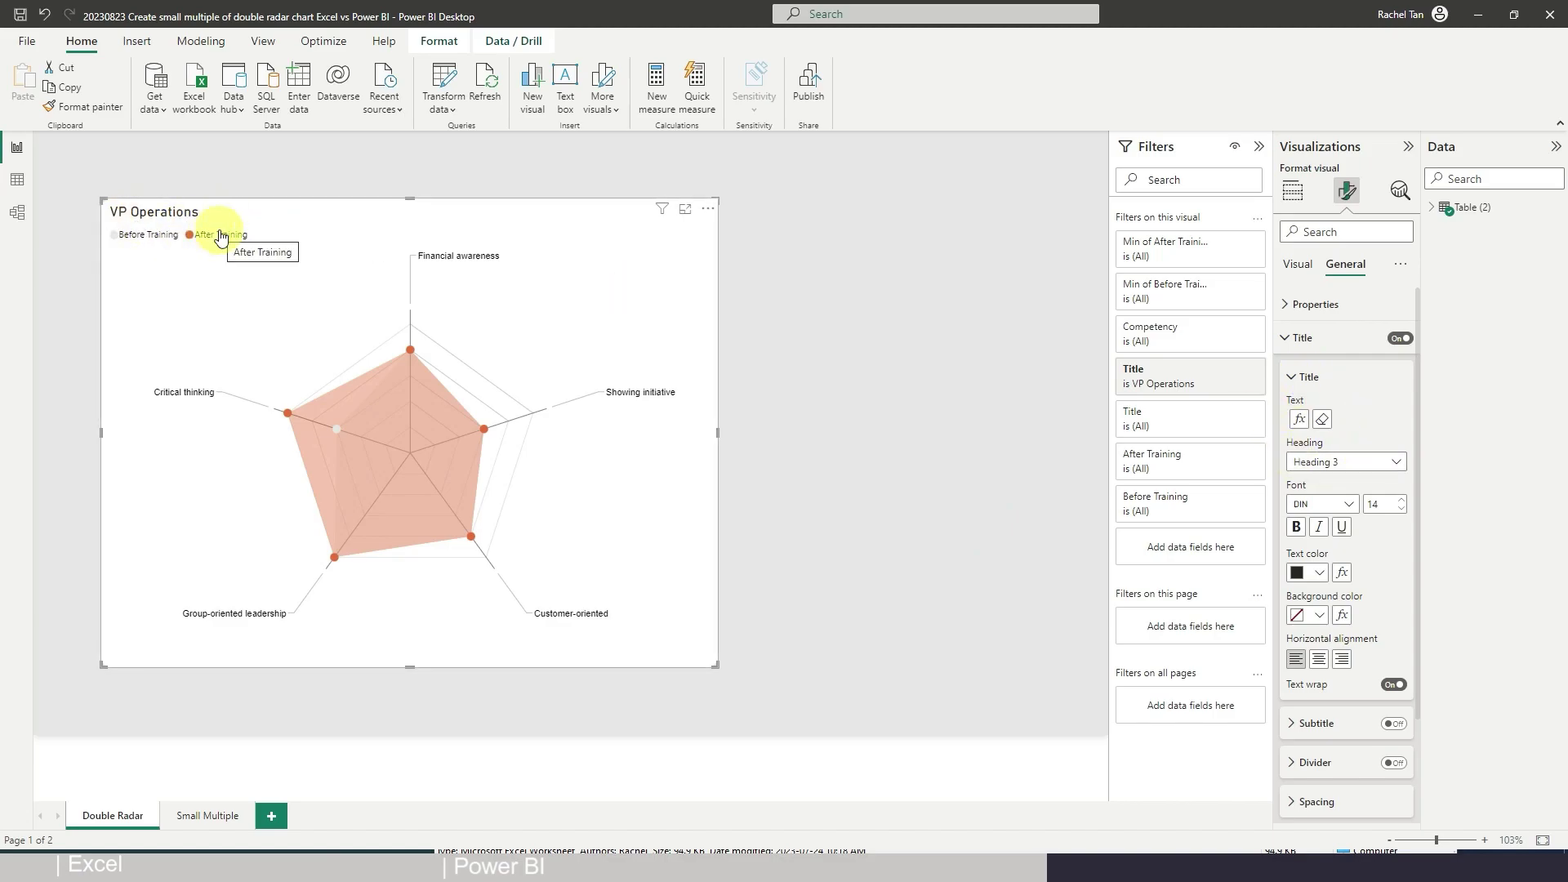
# Test the dynamic title by switching the Title filter to VP HR and back, then open Small Multiple
pyautogui.click(1191, 376)
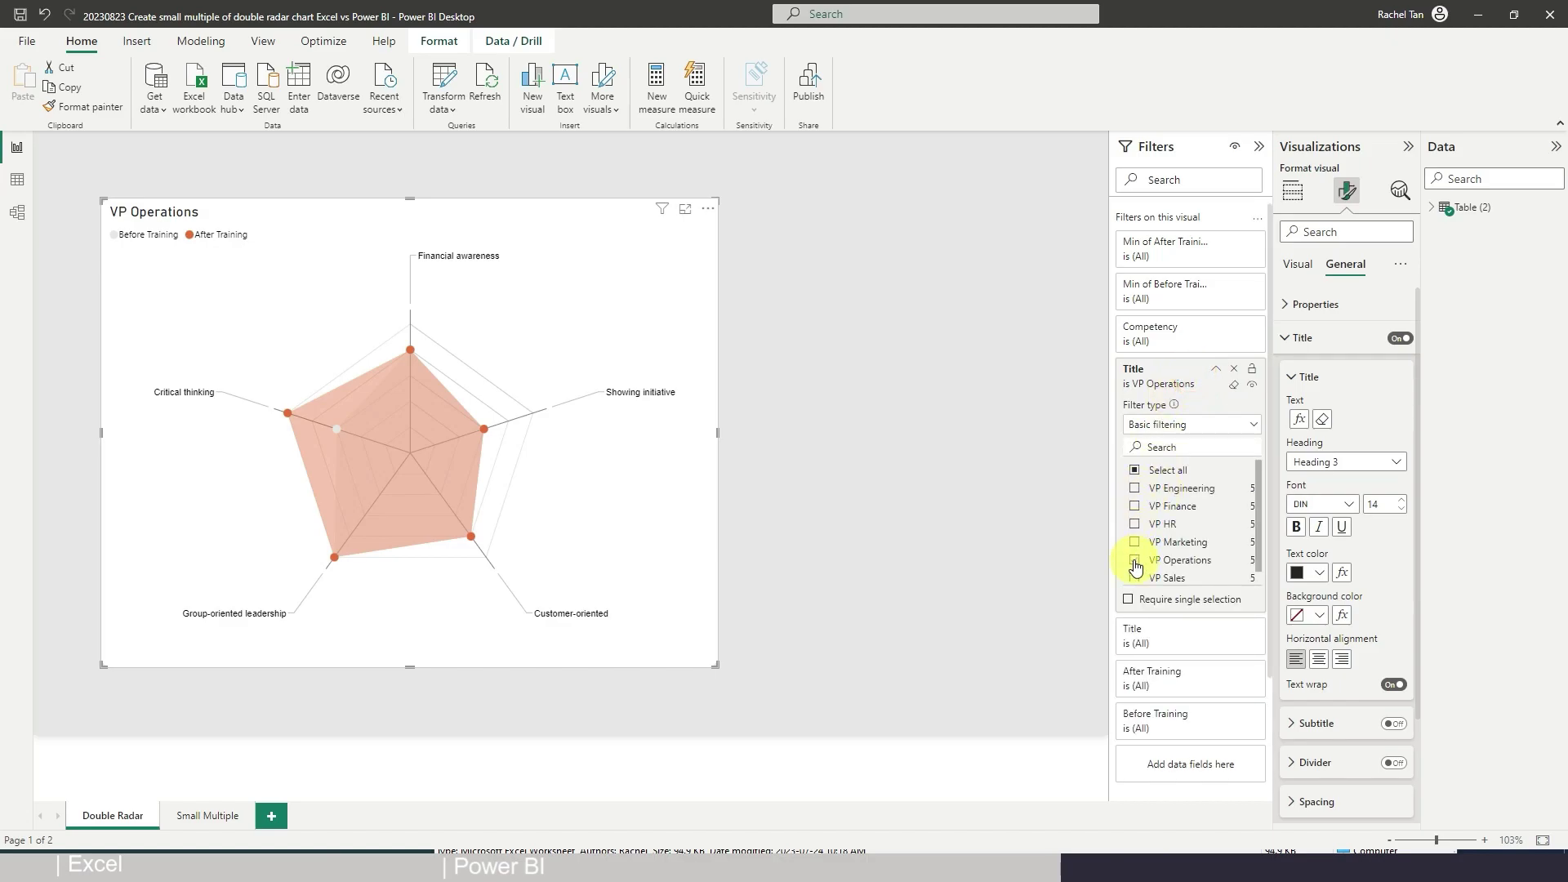
pyautogui.click(1134, 561)
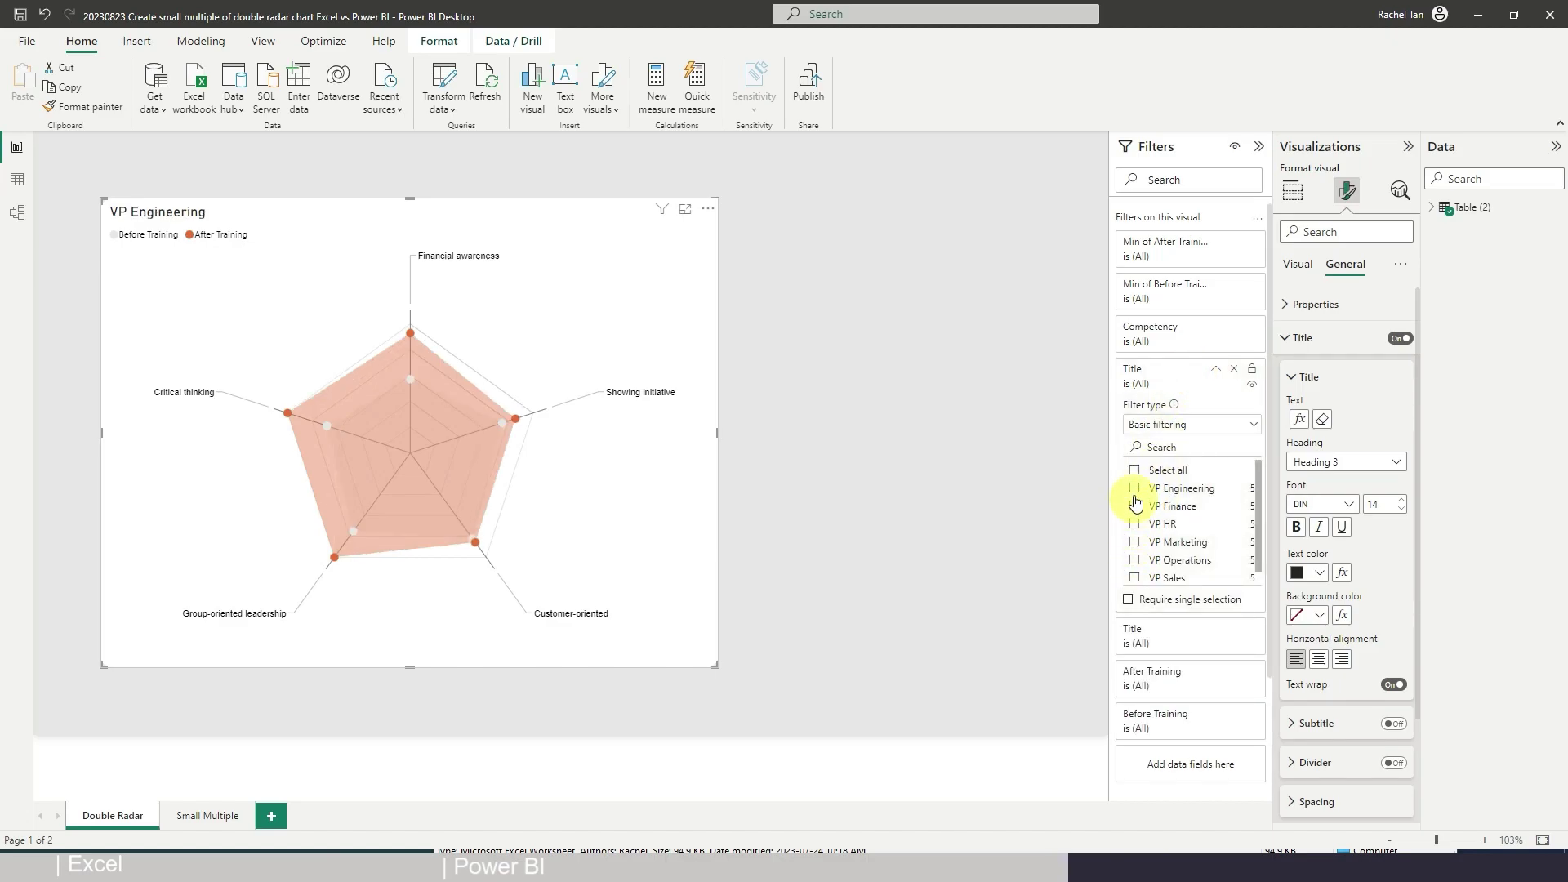
pyautogui.click(1134, 524)
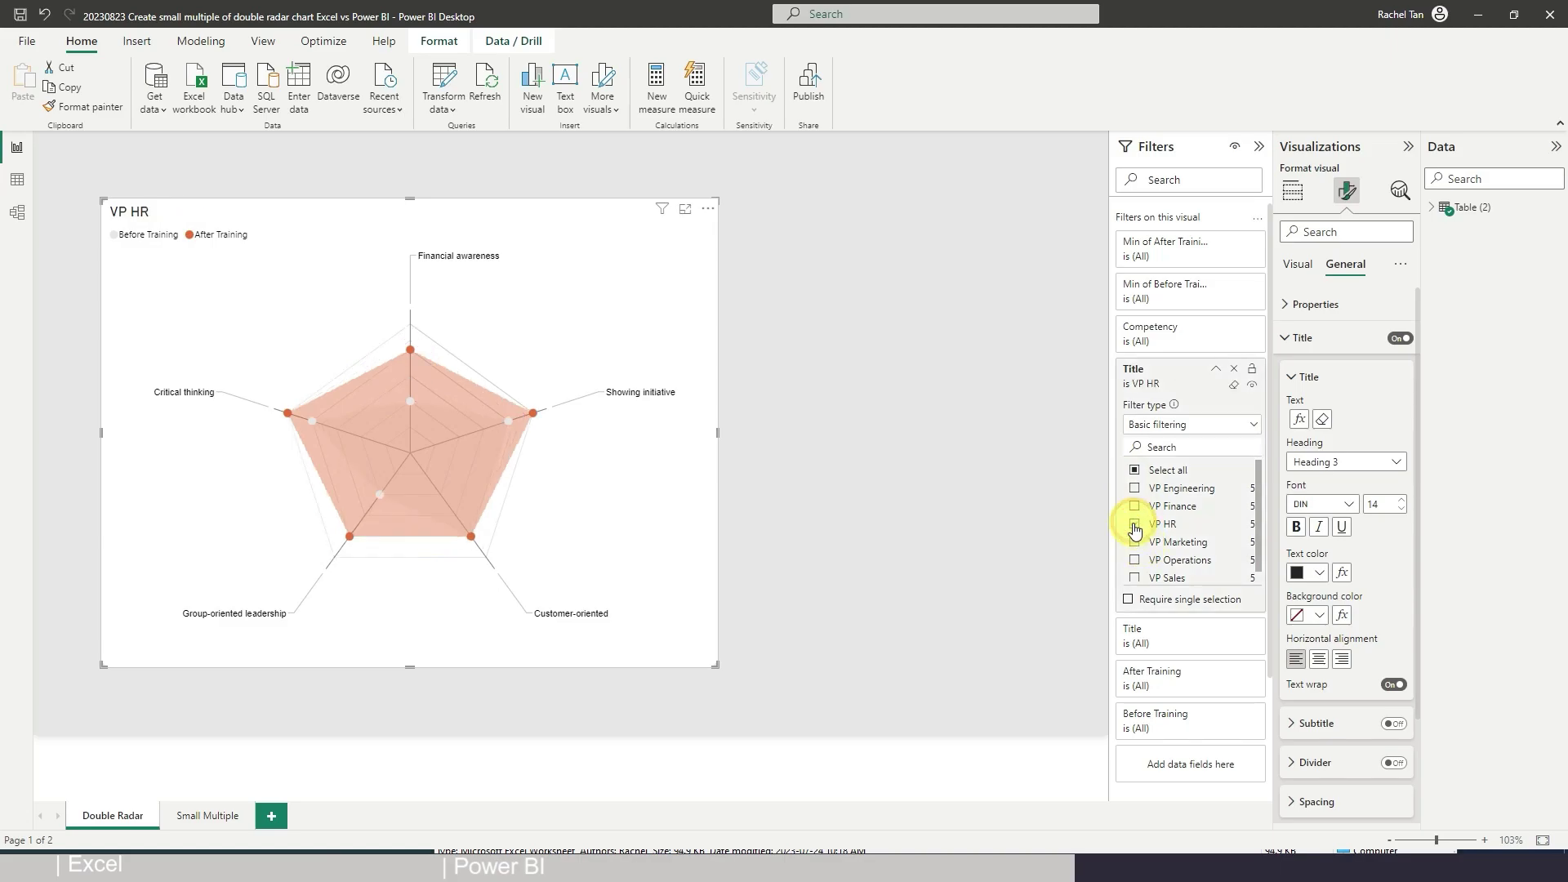
pyautogui.click(1135, 523)
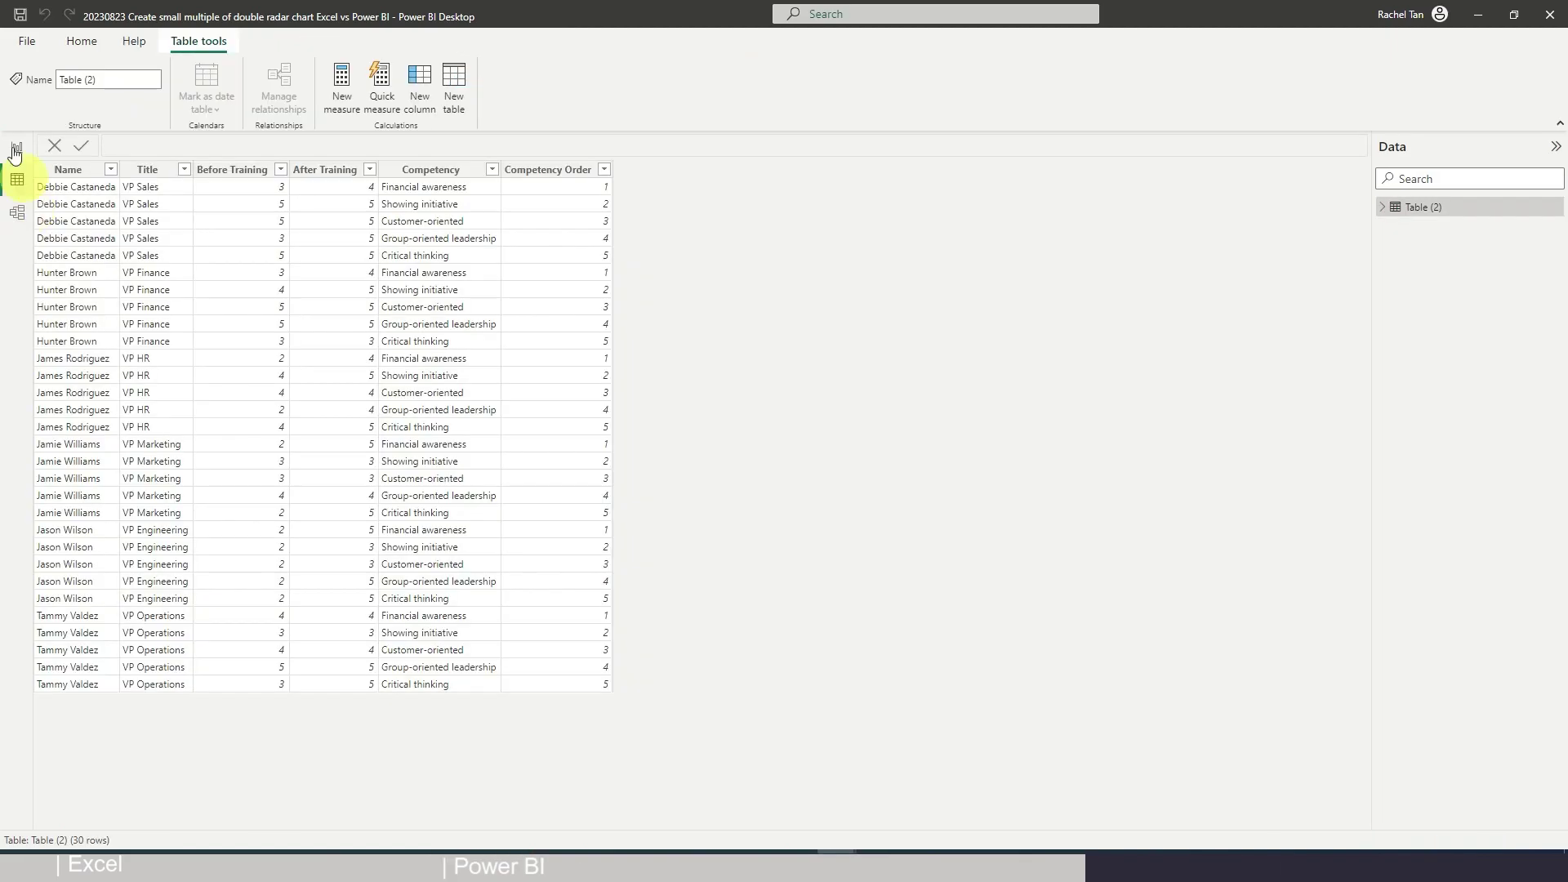
pyautogui.click(14, 150)
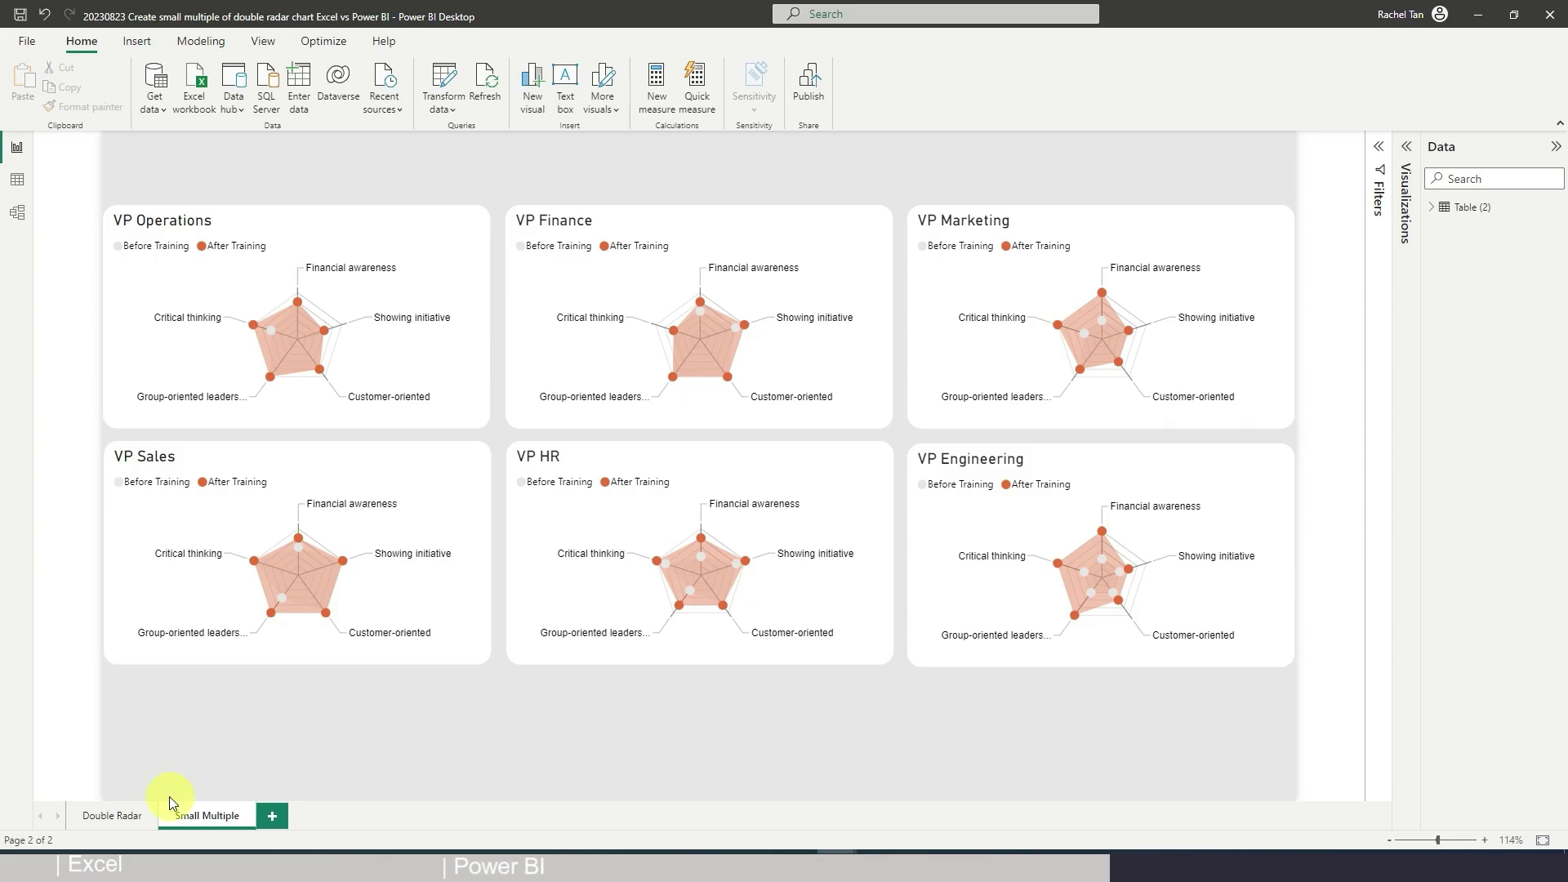
# On the Double Radar page, resize the VP Operations radar chart into a small tile at the top-left
pyautogui.click(131, 816)
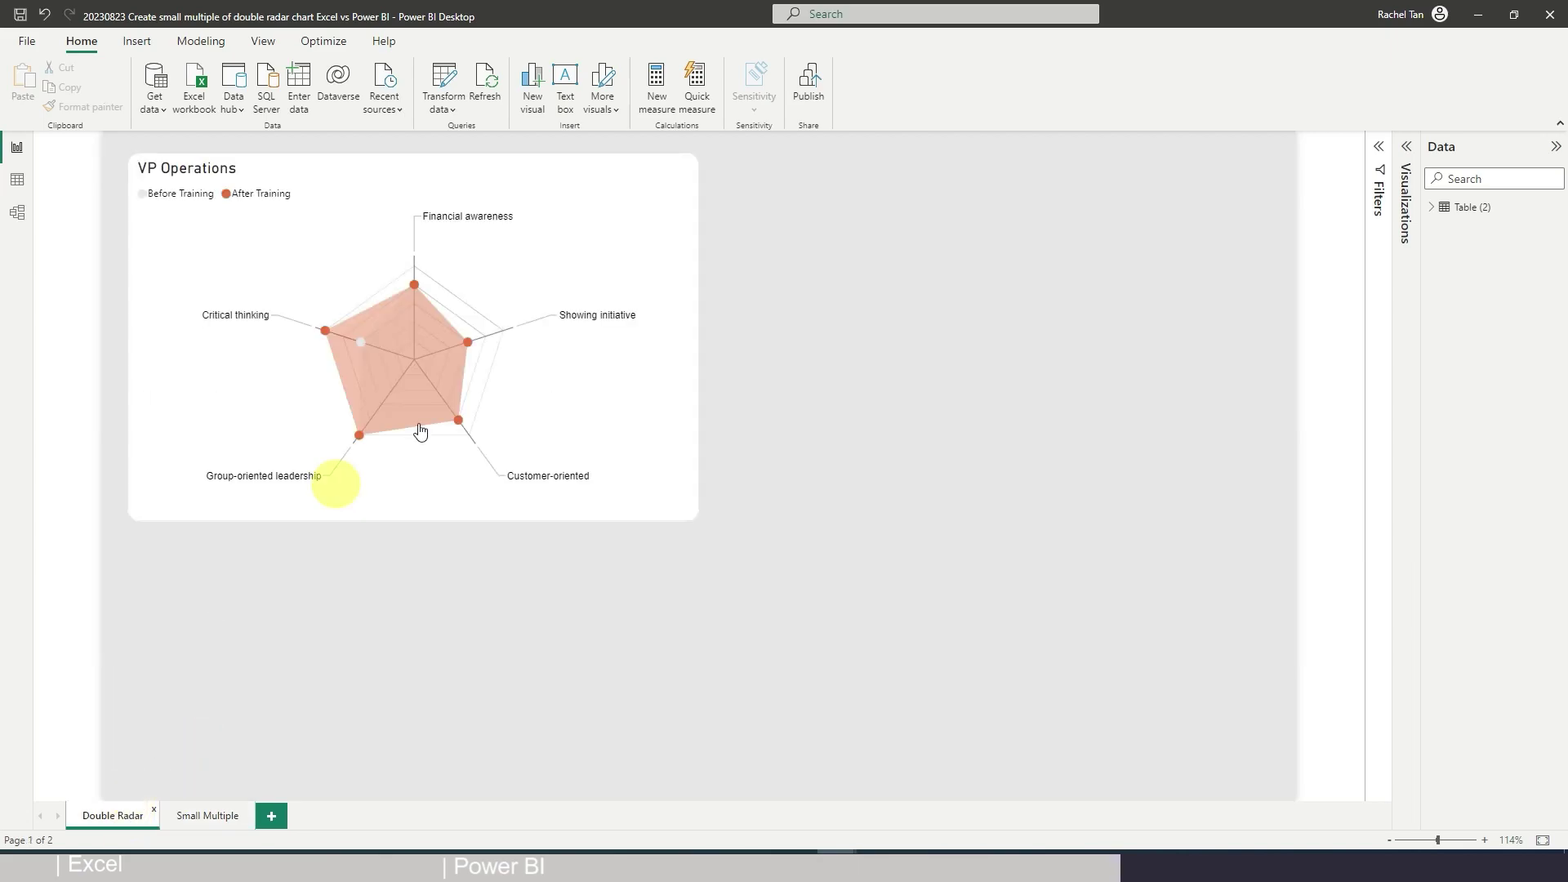
pyautogui.click(629, 416)
pyautogui.moveTo(699, 521); pyautogui.dragTo(465, 406)
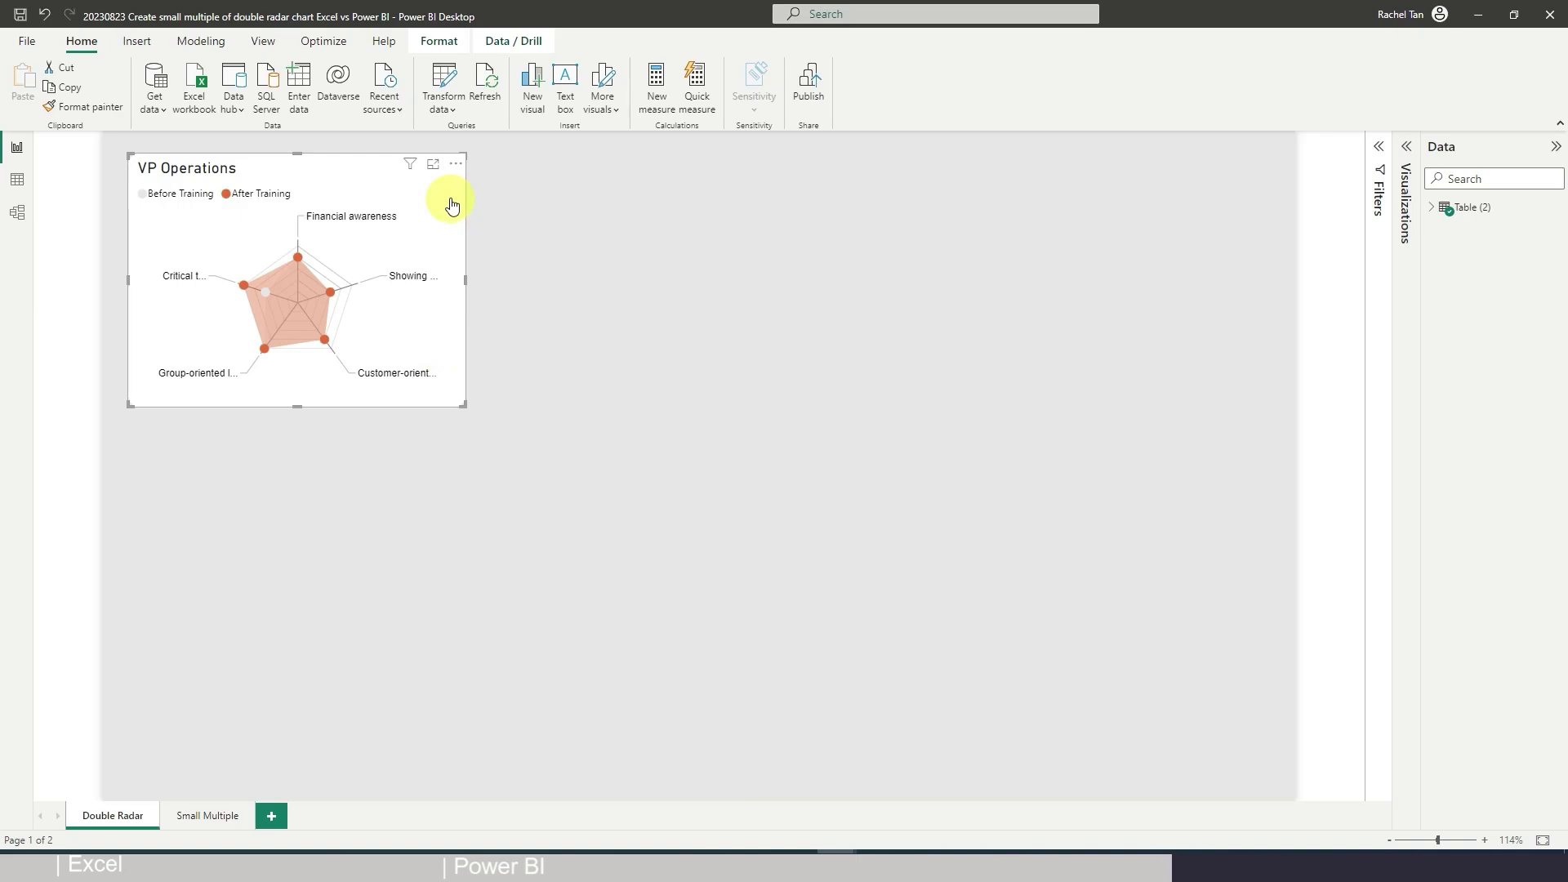
# Copy the radar chart and paste two duplicates beside it to form a top row of three
pyautogui.click(513, 222)
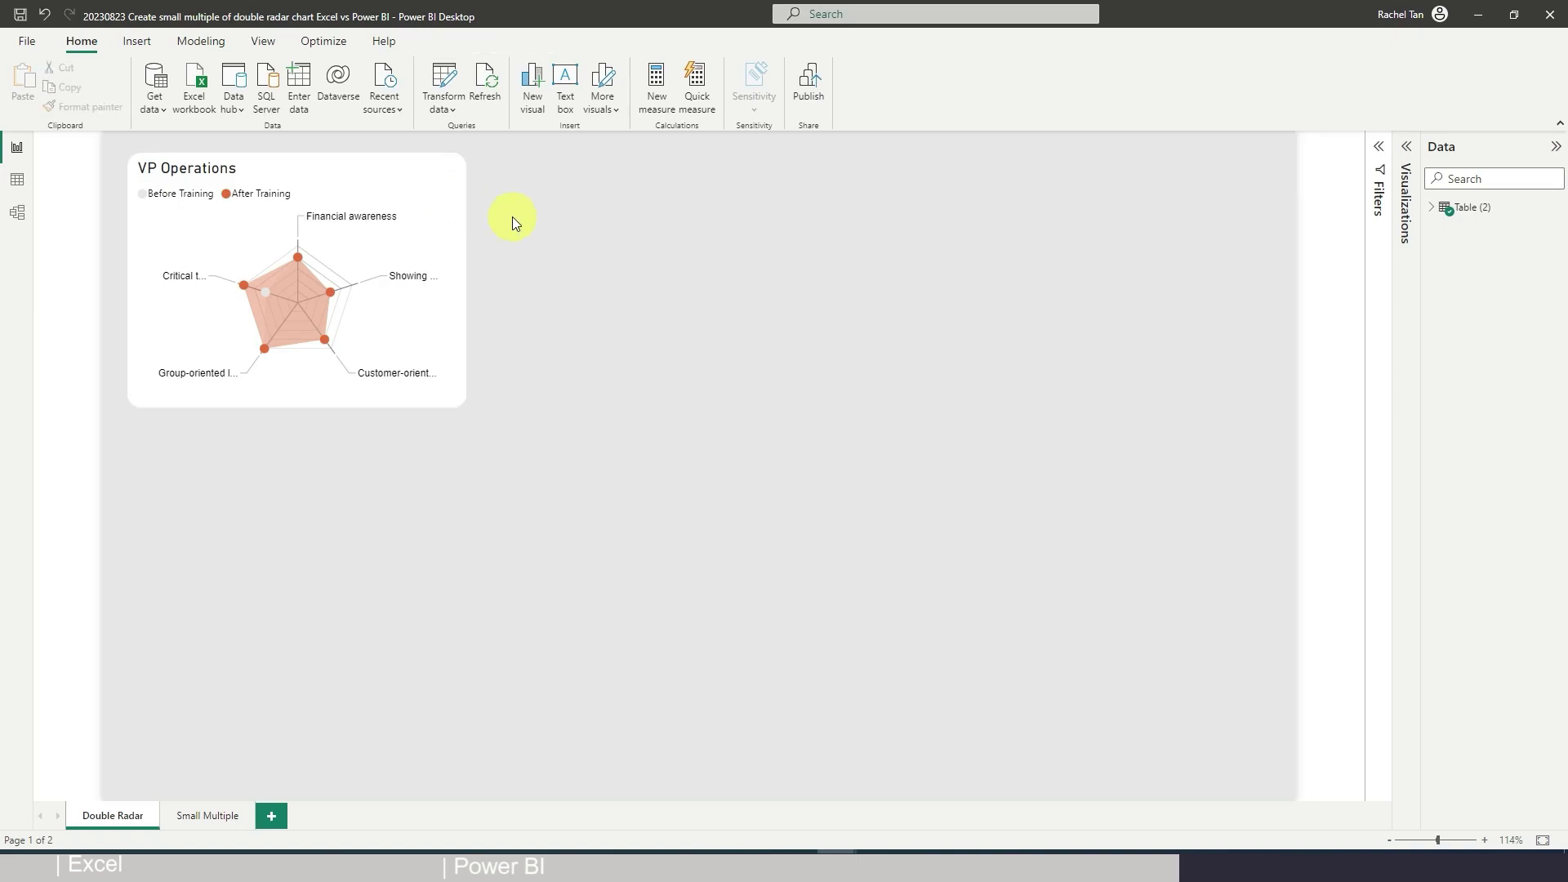
pyautogui.click(384, 162)
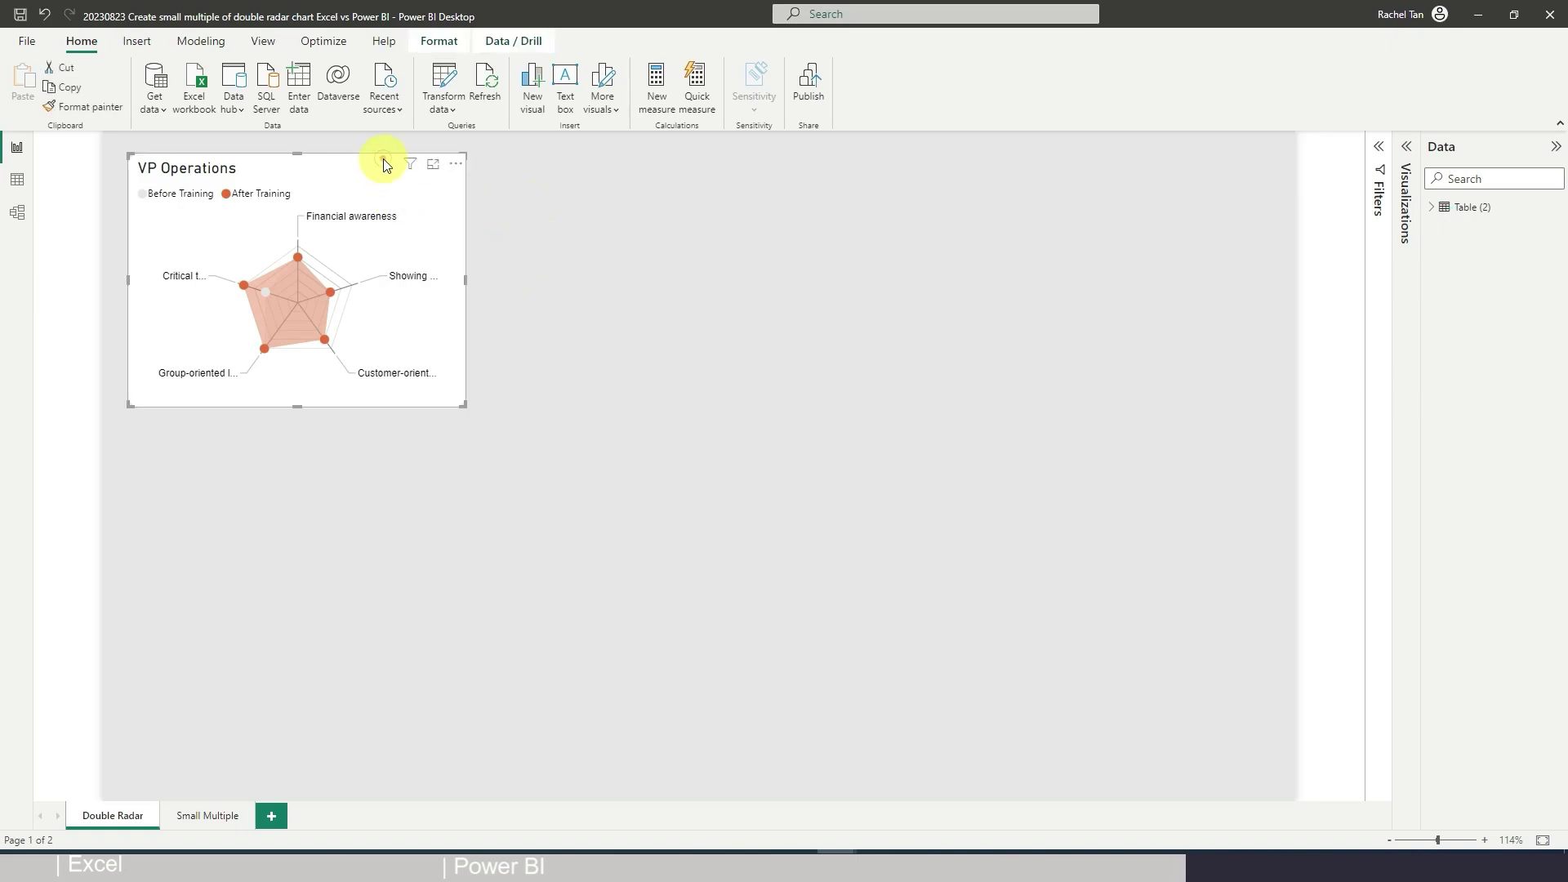
pyautogui.hotkey('ctrl', 'c')
pyautogui.click(549, 196)
pyautogui.hotkey('ctrl', 'v')
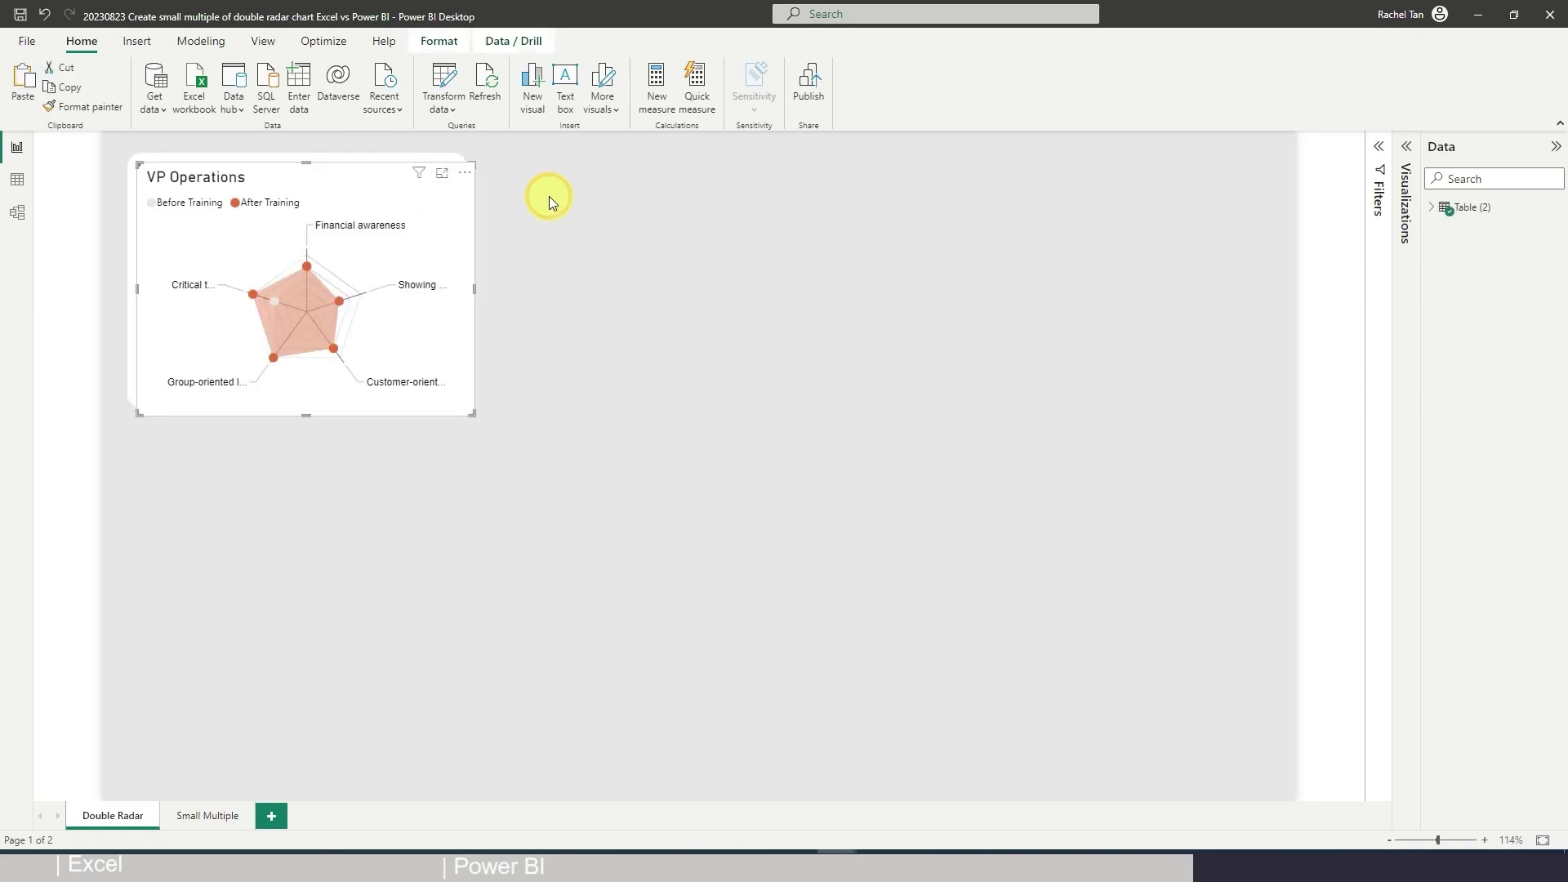
pyautogui.moveTo(355, 181); pyautogui.dragTo(699, 172)
pyautogui.hotkey('ctrl', 'v')
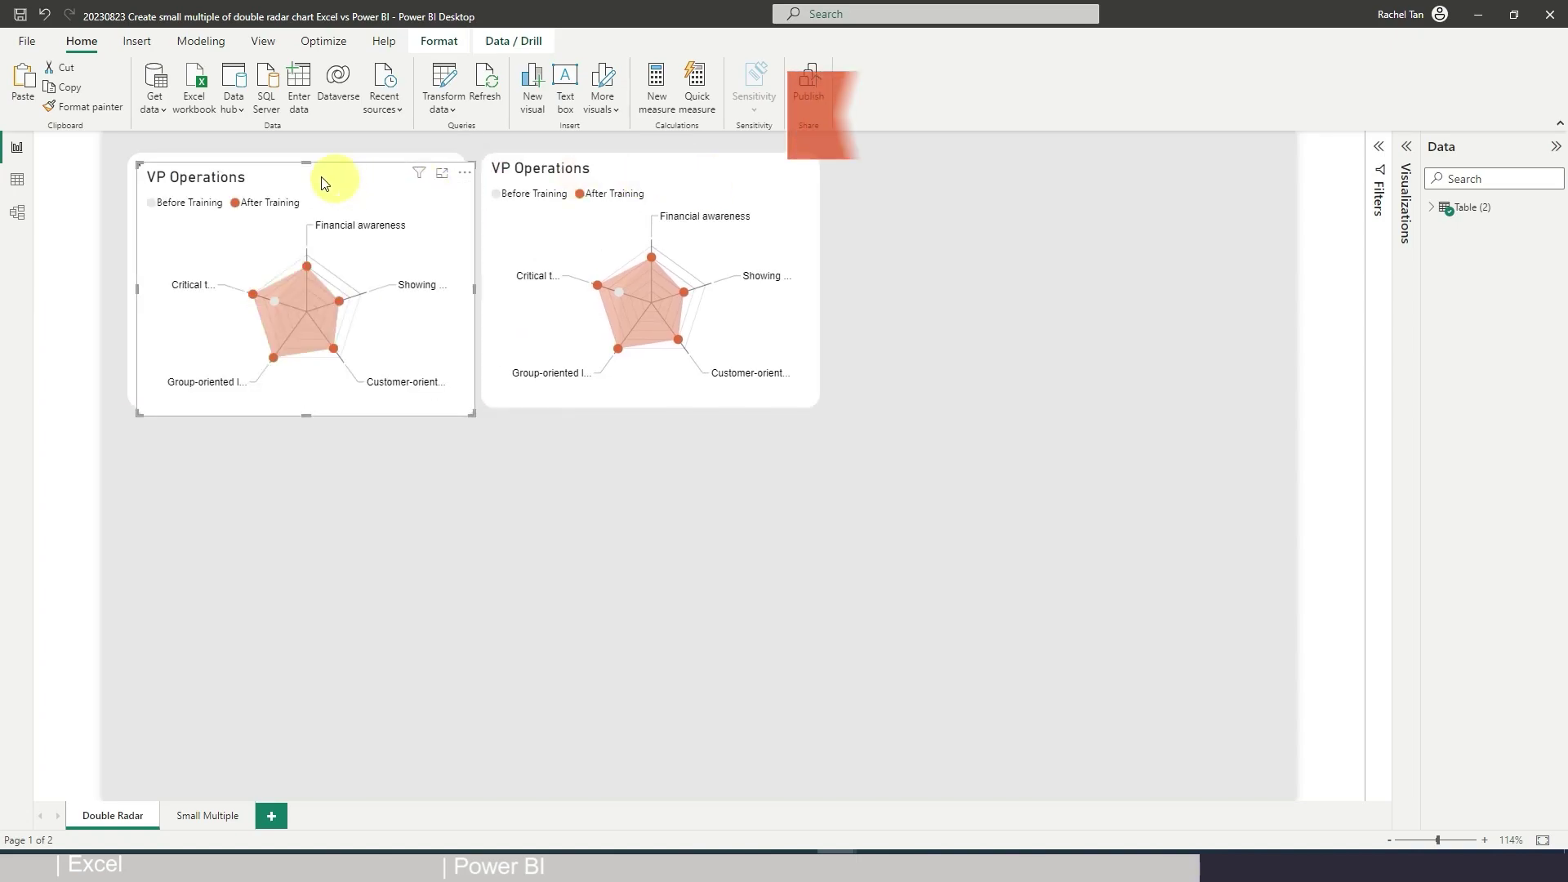
pyautogui.moveTo(320, 176); pyautogui.dragTo(960, 166)
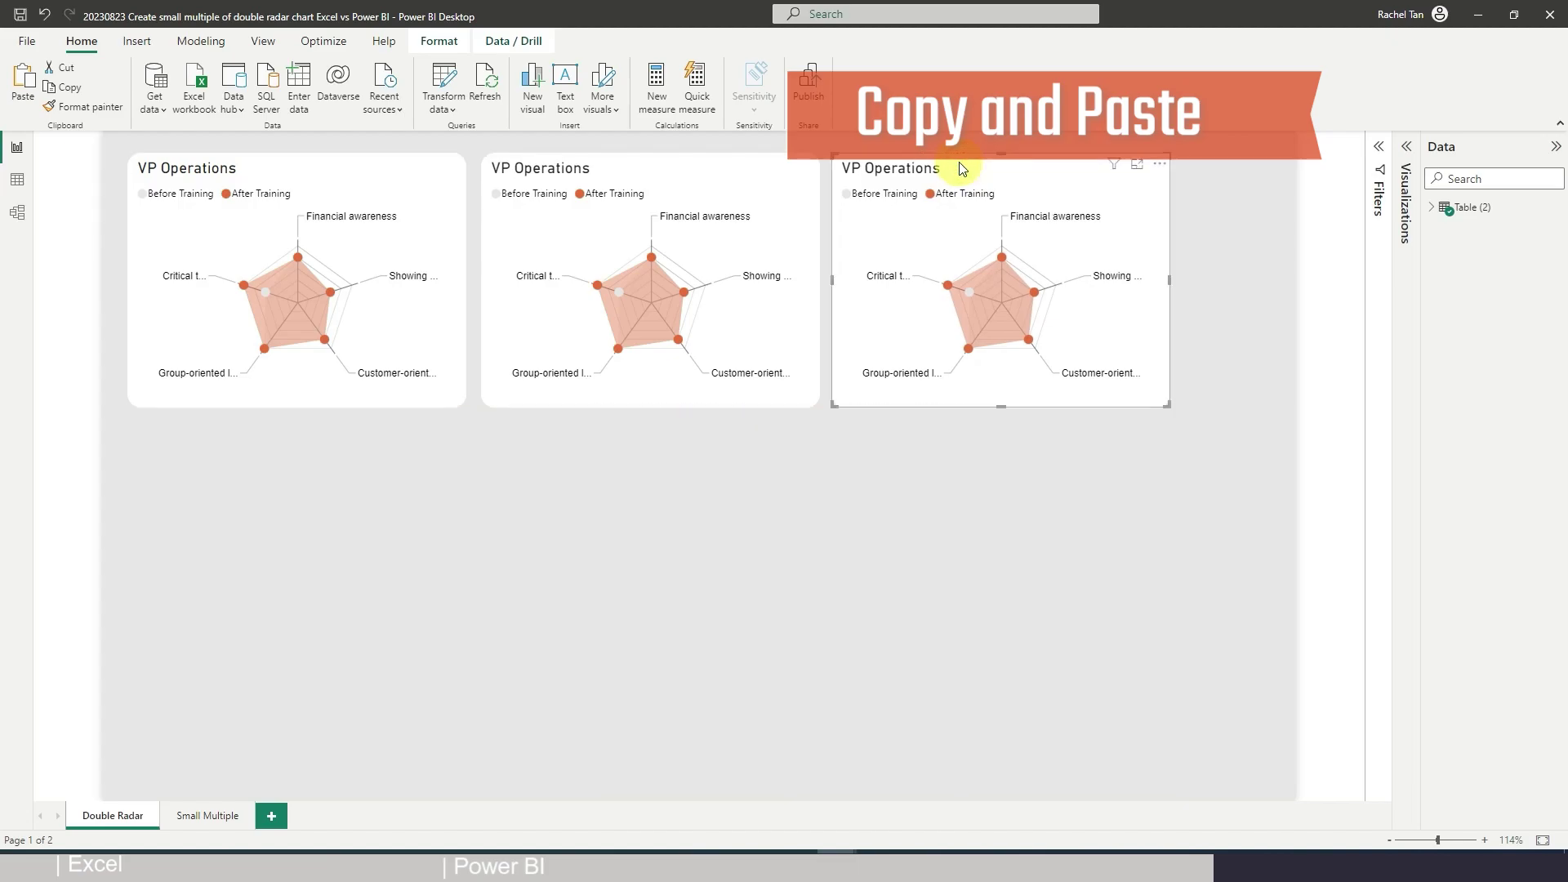
# Paste three more radar copies and arrange them as a second row beneath the first
pyautogui.click(374, 204)
pyautogui.keyDown('ctrl'); pyautogui.click(604, 171); pyautogui.keyUp('ctrl')
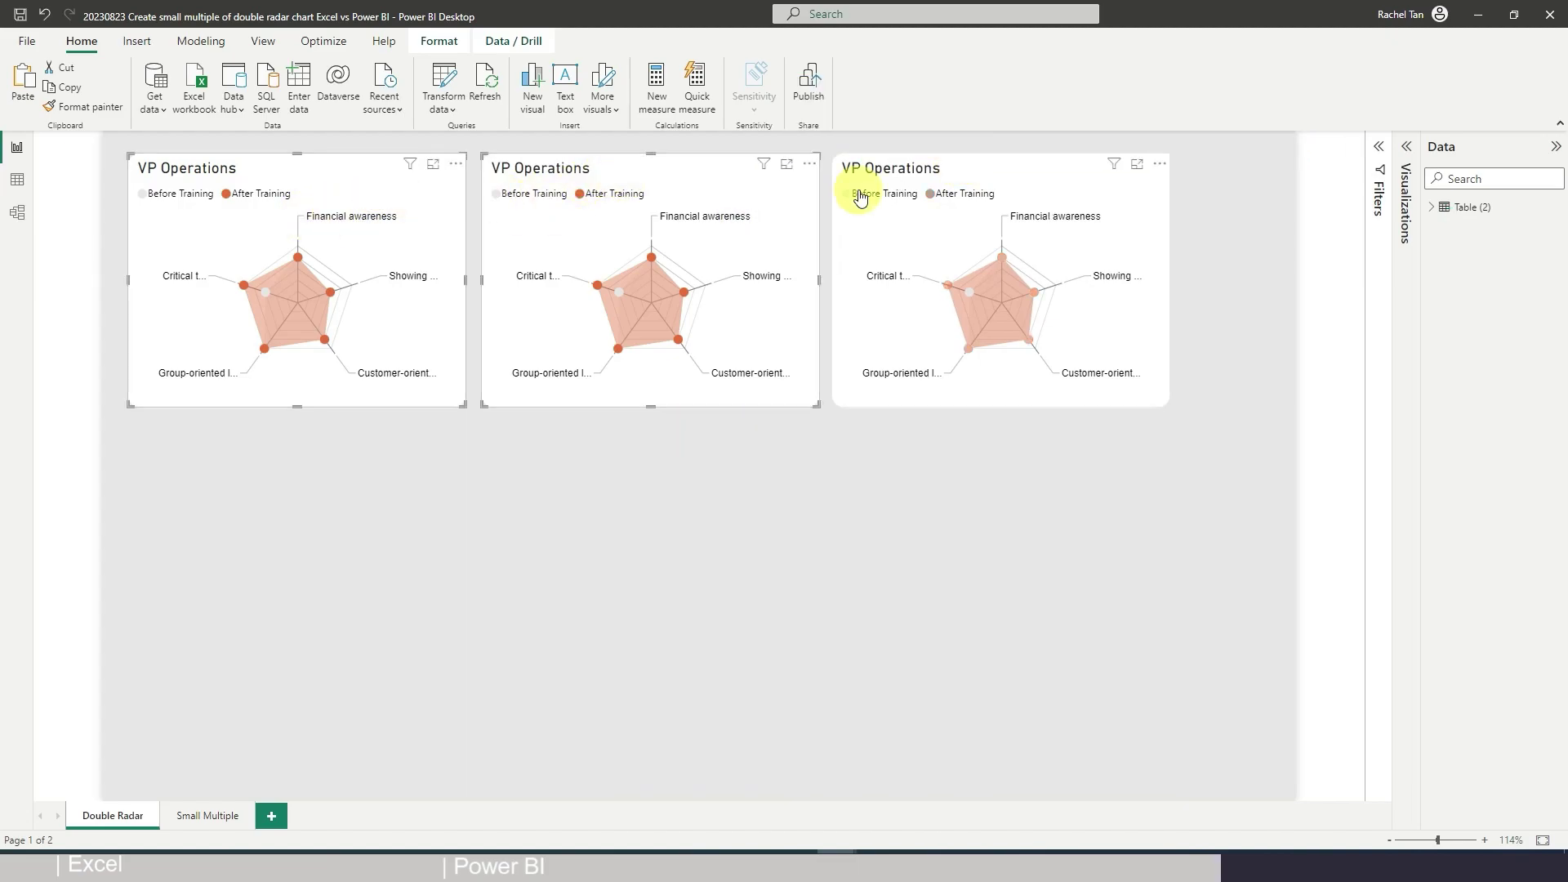
pyautogui.keyDown('ctrl'); pyautogui.click(860, 196); pyautogui.keyUp('ctrl')
pyautogui.click(204, 484)
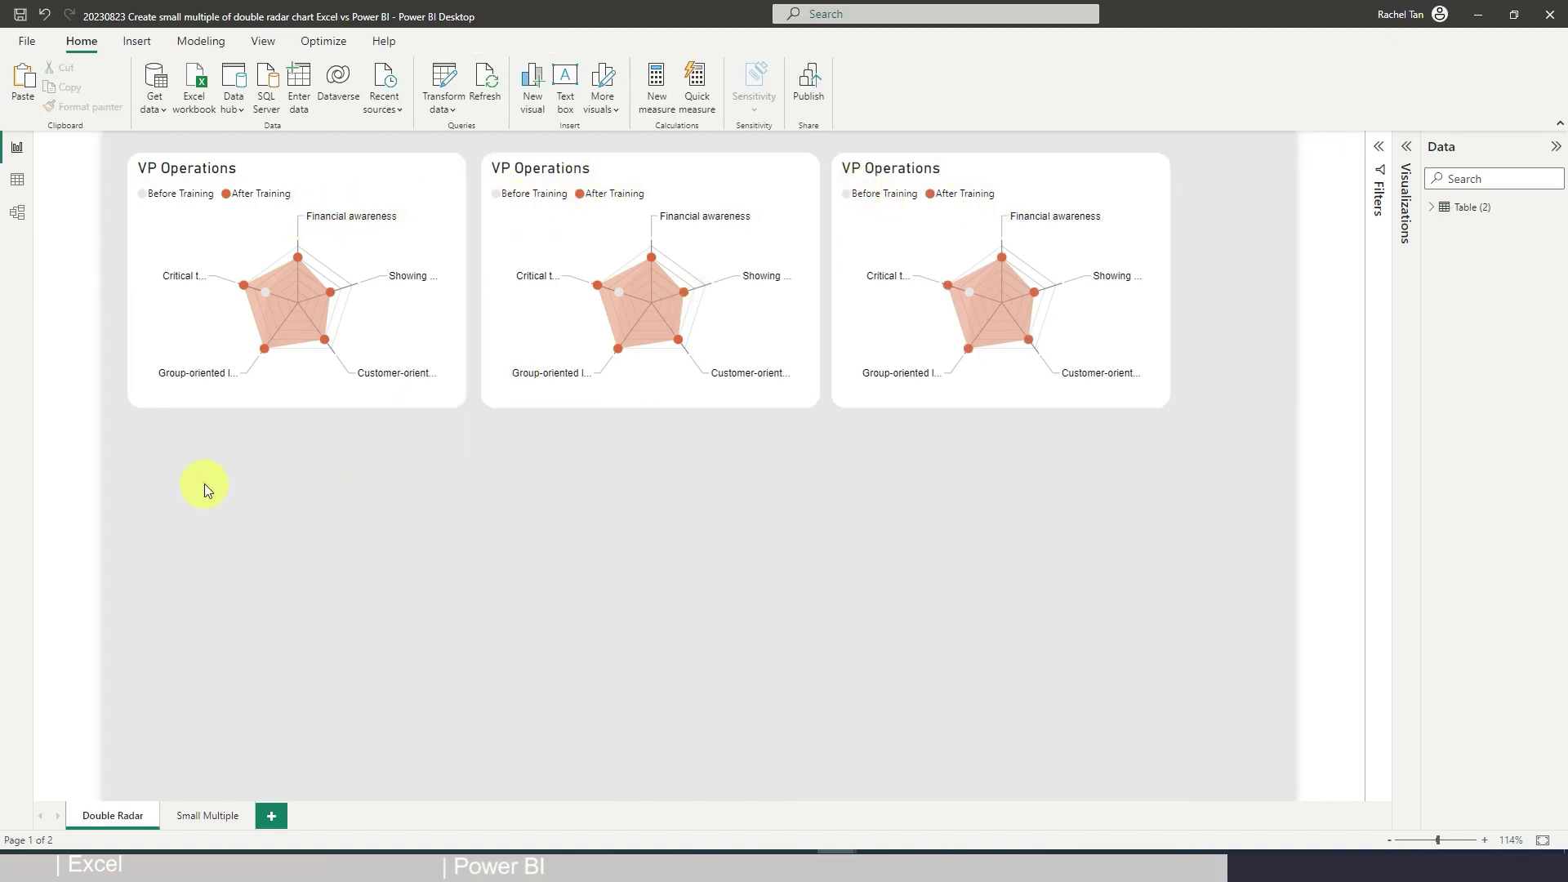
pyautogui.hotkey('ctrl', 'v')
pyautogui.hotkey('ctrl', 'v')
pyautogui.click(561, 453)
pyautogui.moveTo(254, 449); pyautogui.dragTo(603, 445)
pyautogui.hotkey('ctrl', 'v')
pyautogui.moveTo(361, 445); pyautogui.dragTo(1066, 439)
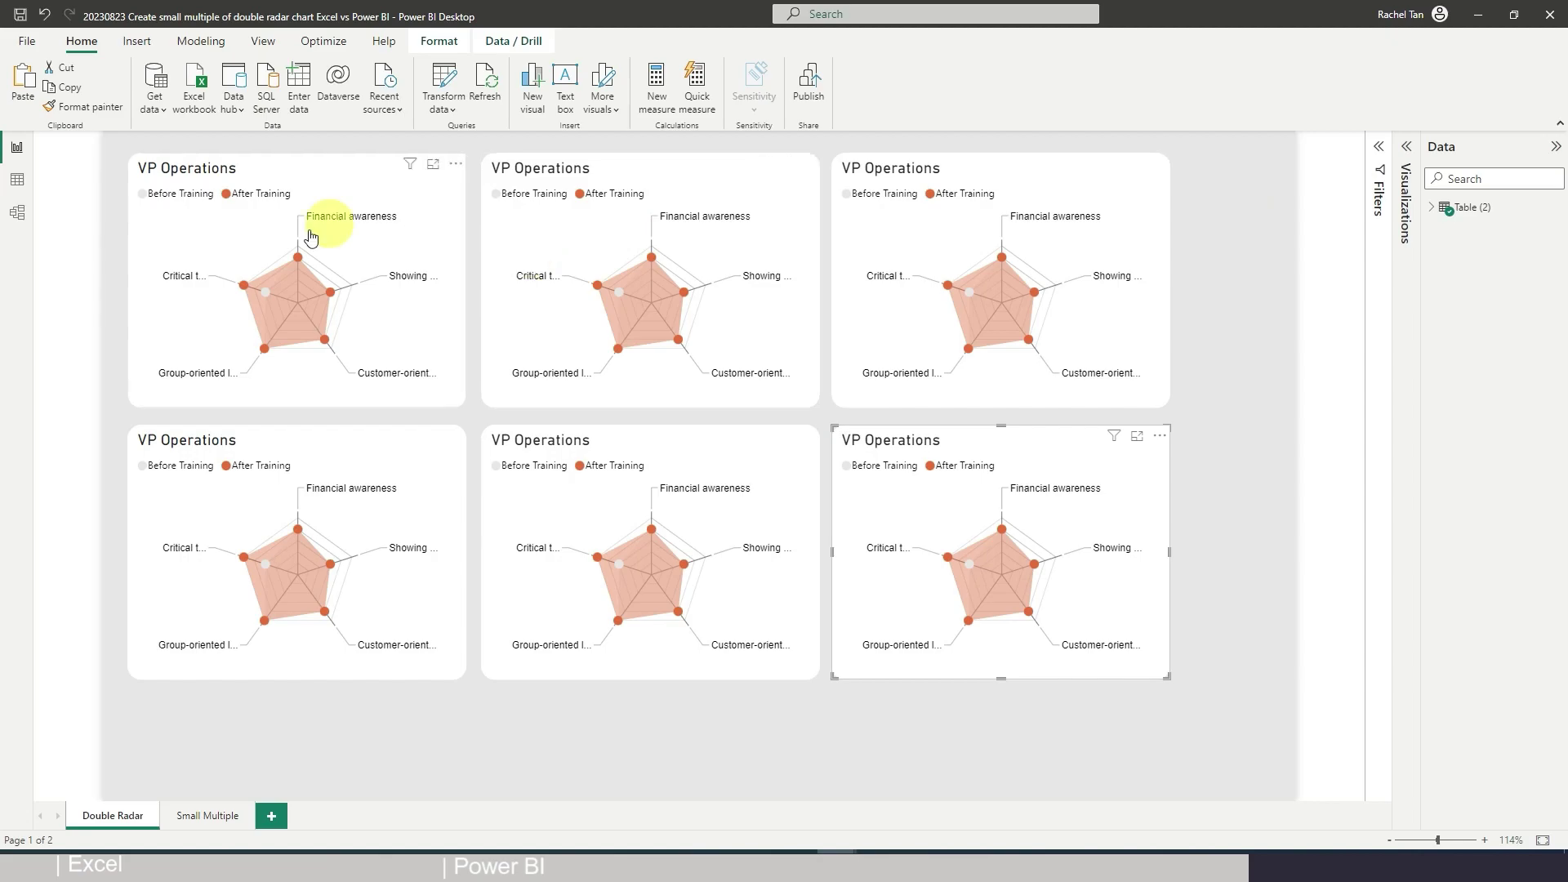
# Select the top-middle radar chart and show the Filters, Visualizations and Table (2) field list
pyautogui.click(207, 181)
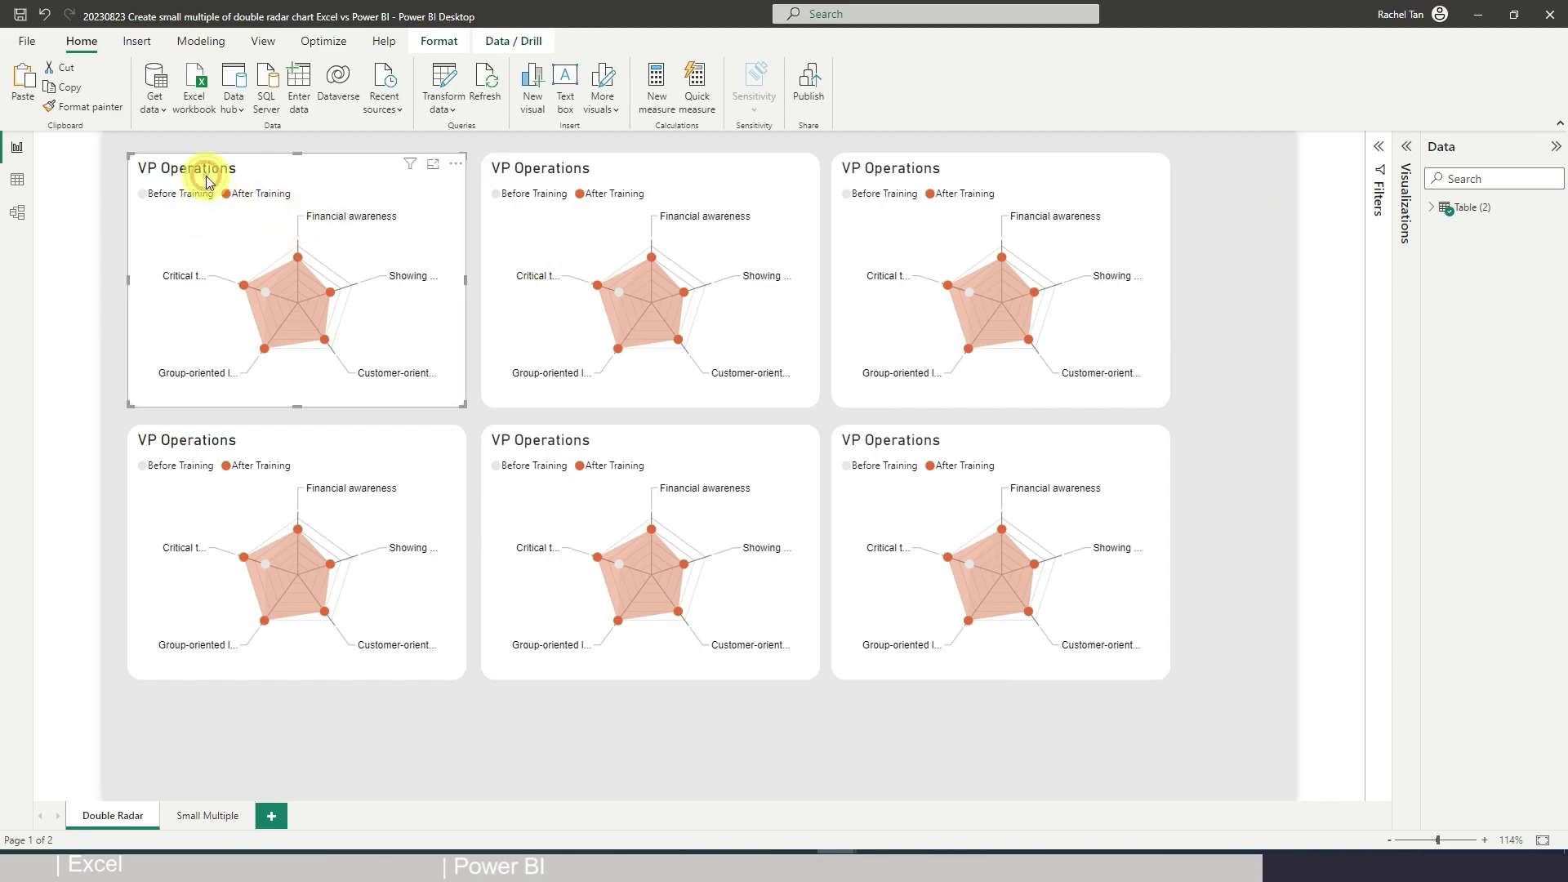
pyautogui.click(658, 173)
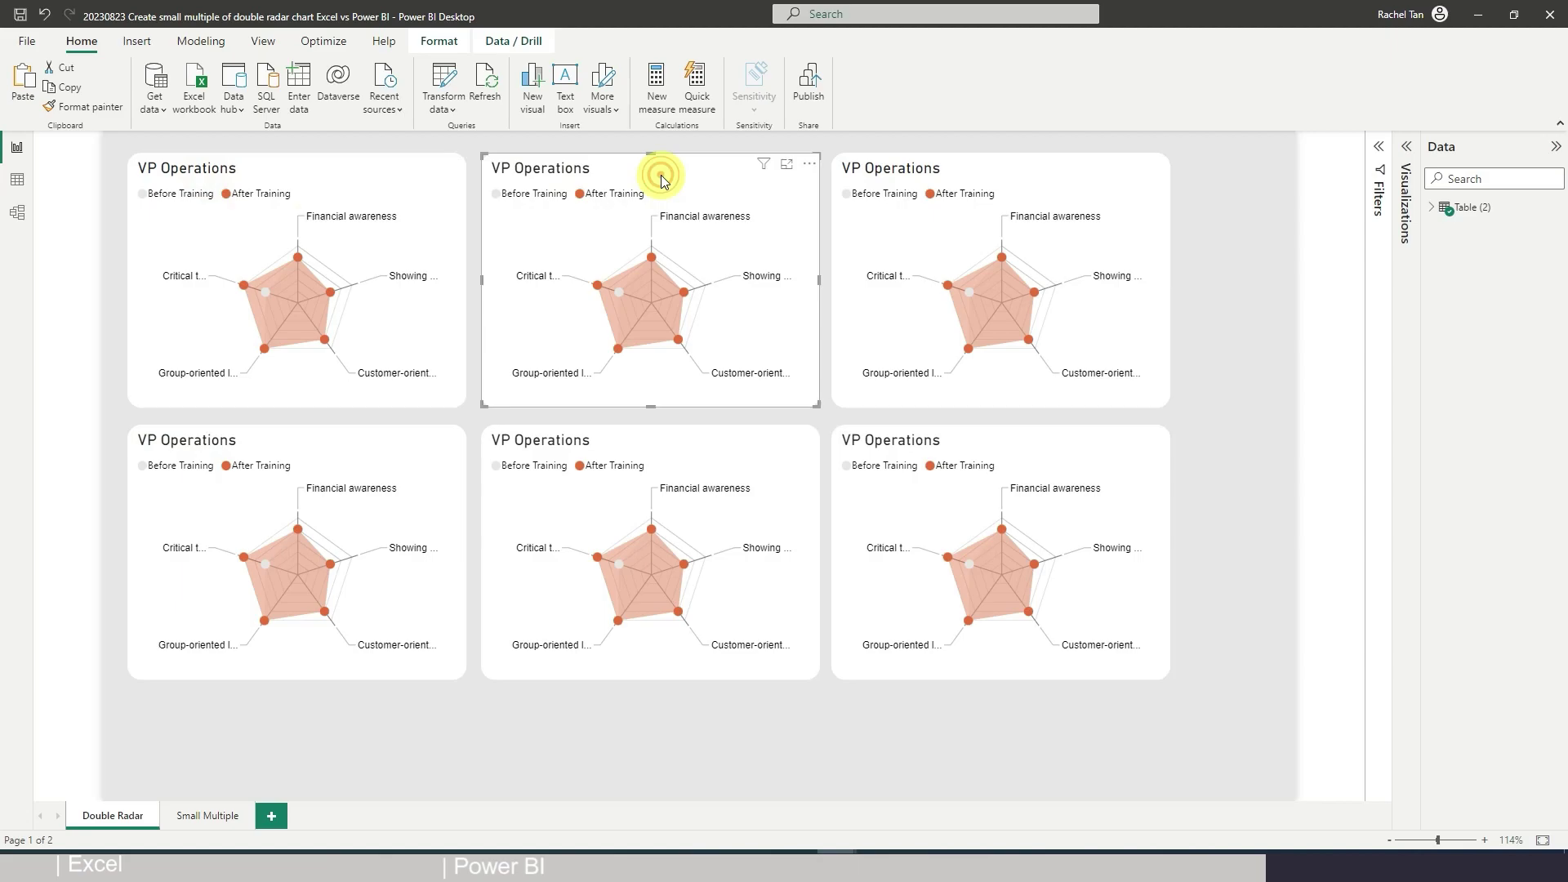
pyautogui.click(1375, 151)
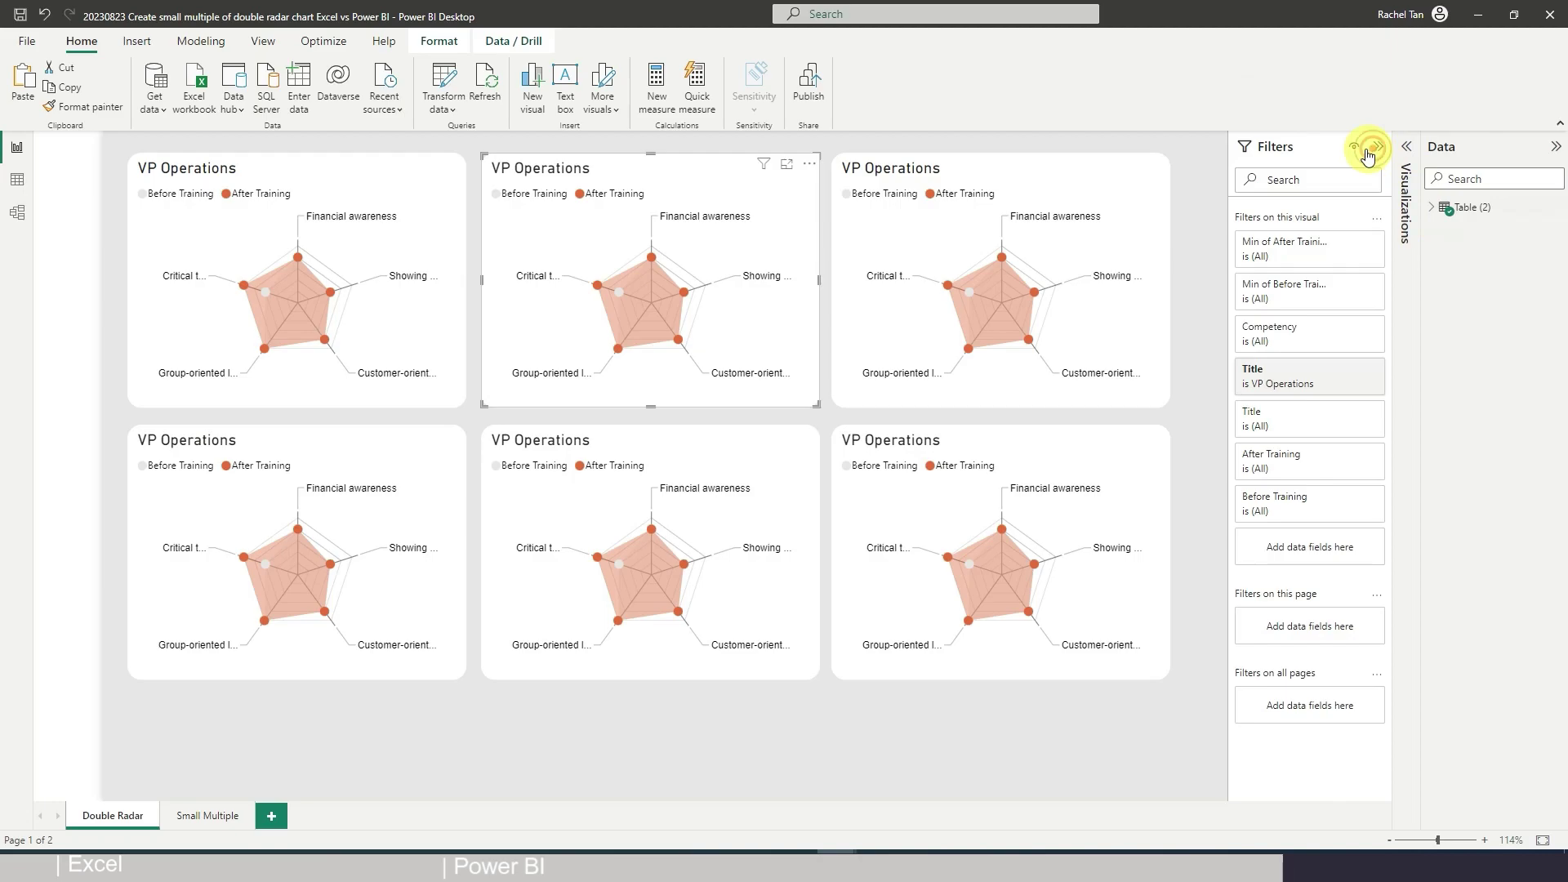
pyautogui.click(1412, 153)
pyautogui.click(1432, 207)
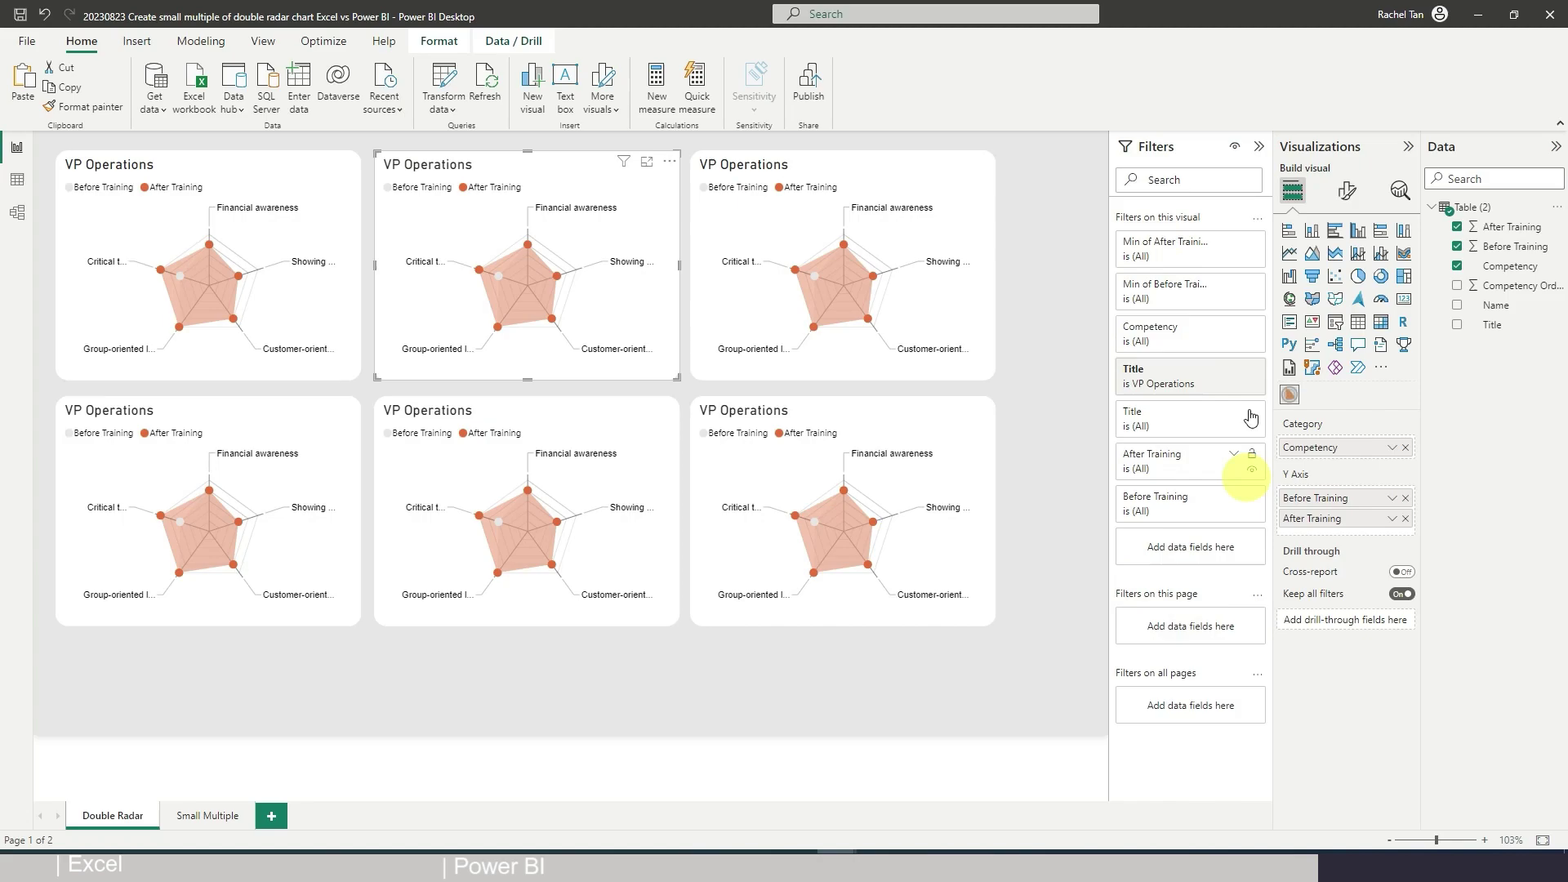
# Filter the top-middle chart's Title to VP Engineering and the top-right chart's to VP Finance
pyautogui.click(1234, 370)
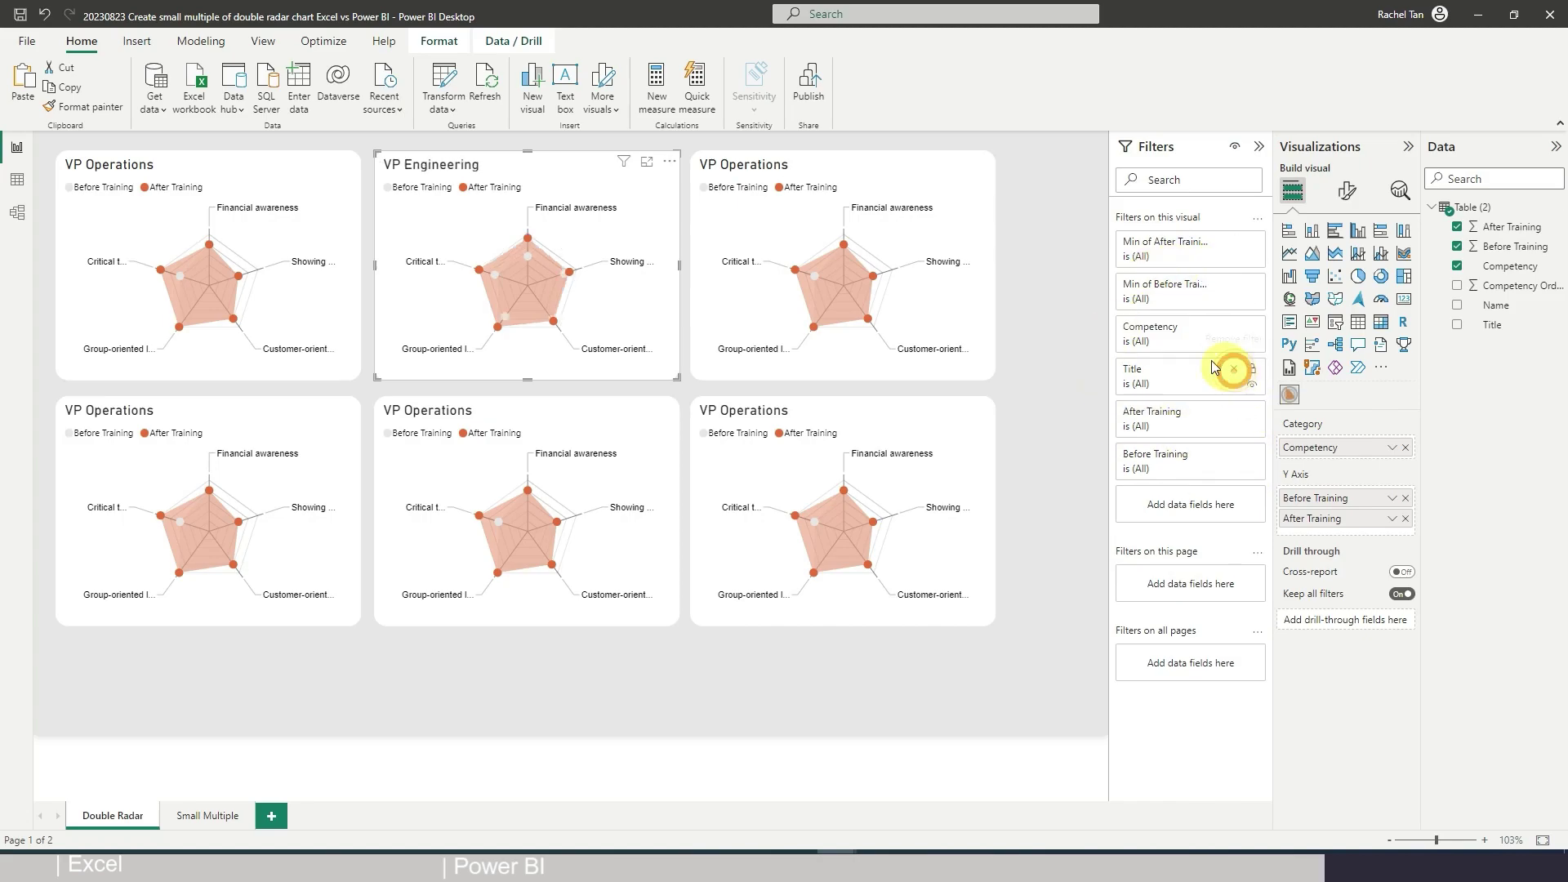
pyautogui.moveTo(1492, 332); pyautogui.dragTo(1192, 366)
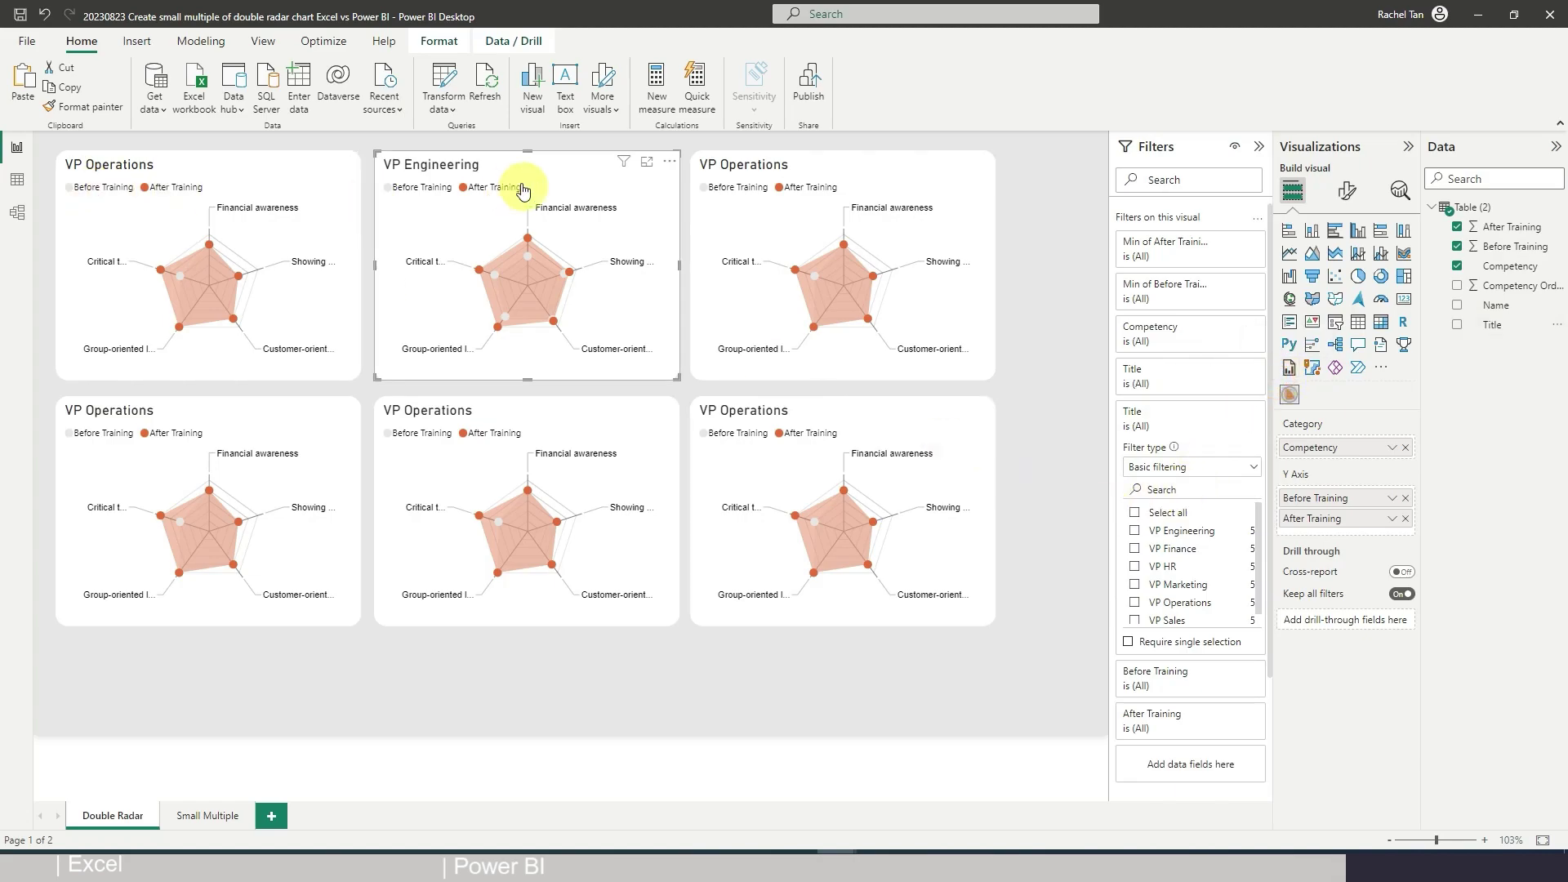
pyautogui.click(1135, 533)
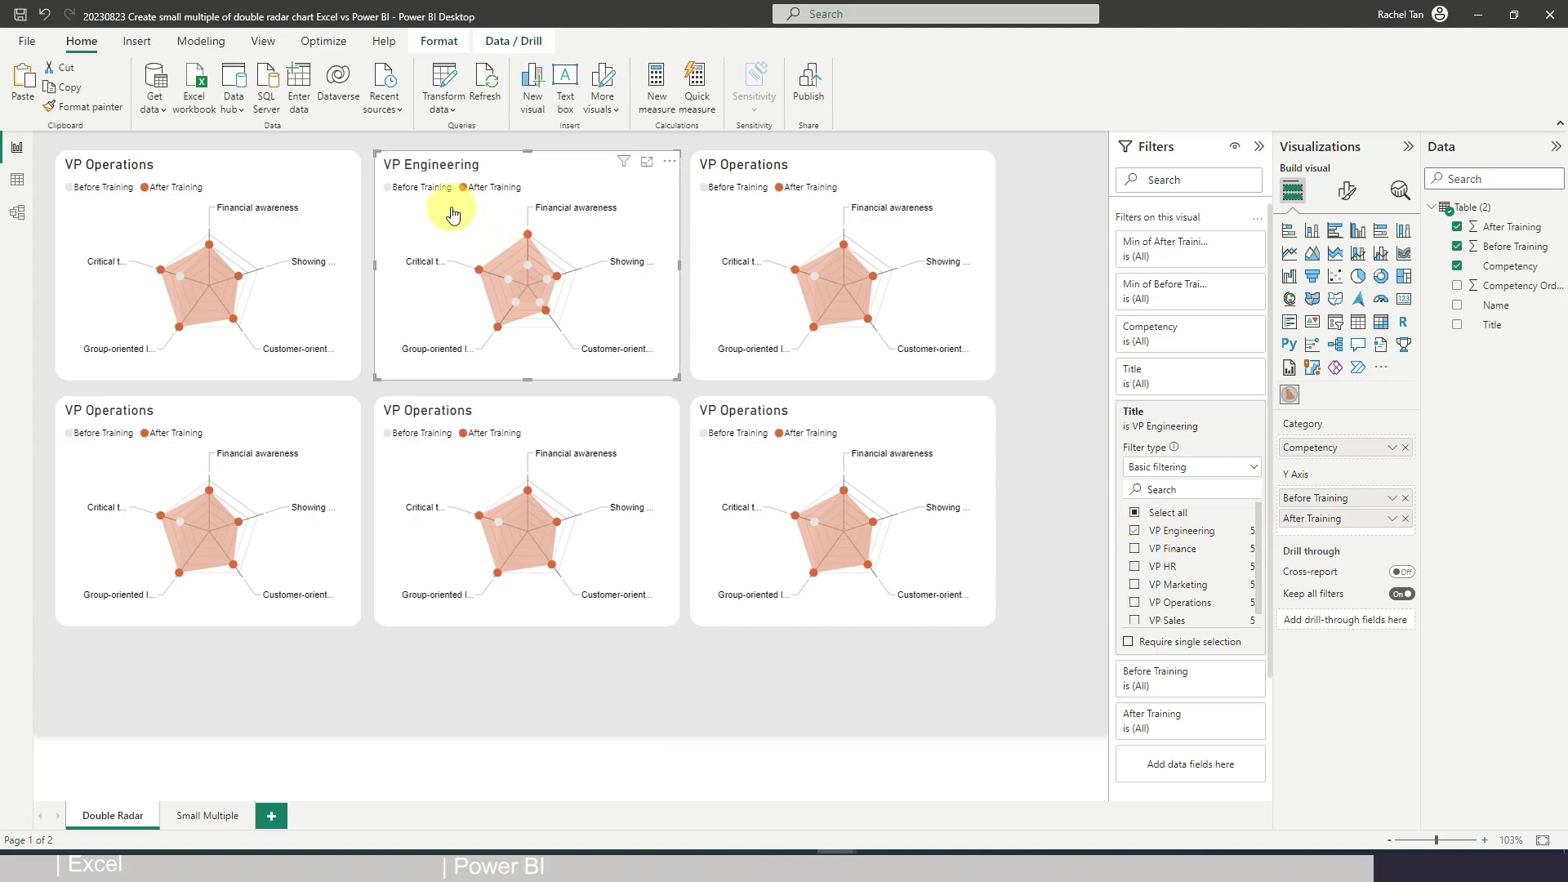
pyautogui.click(864, 178)
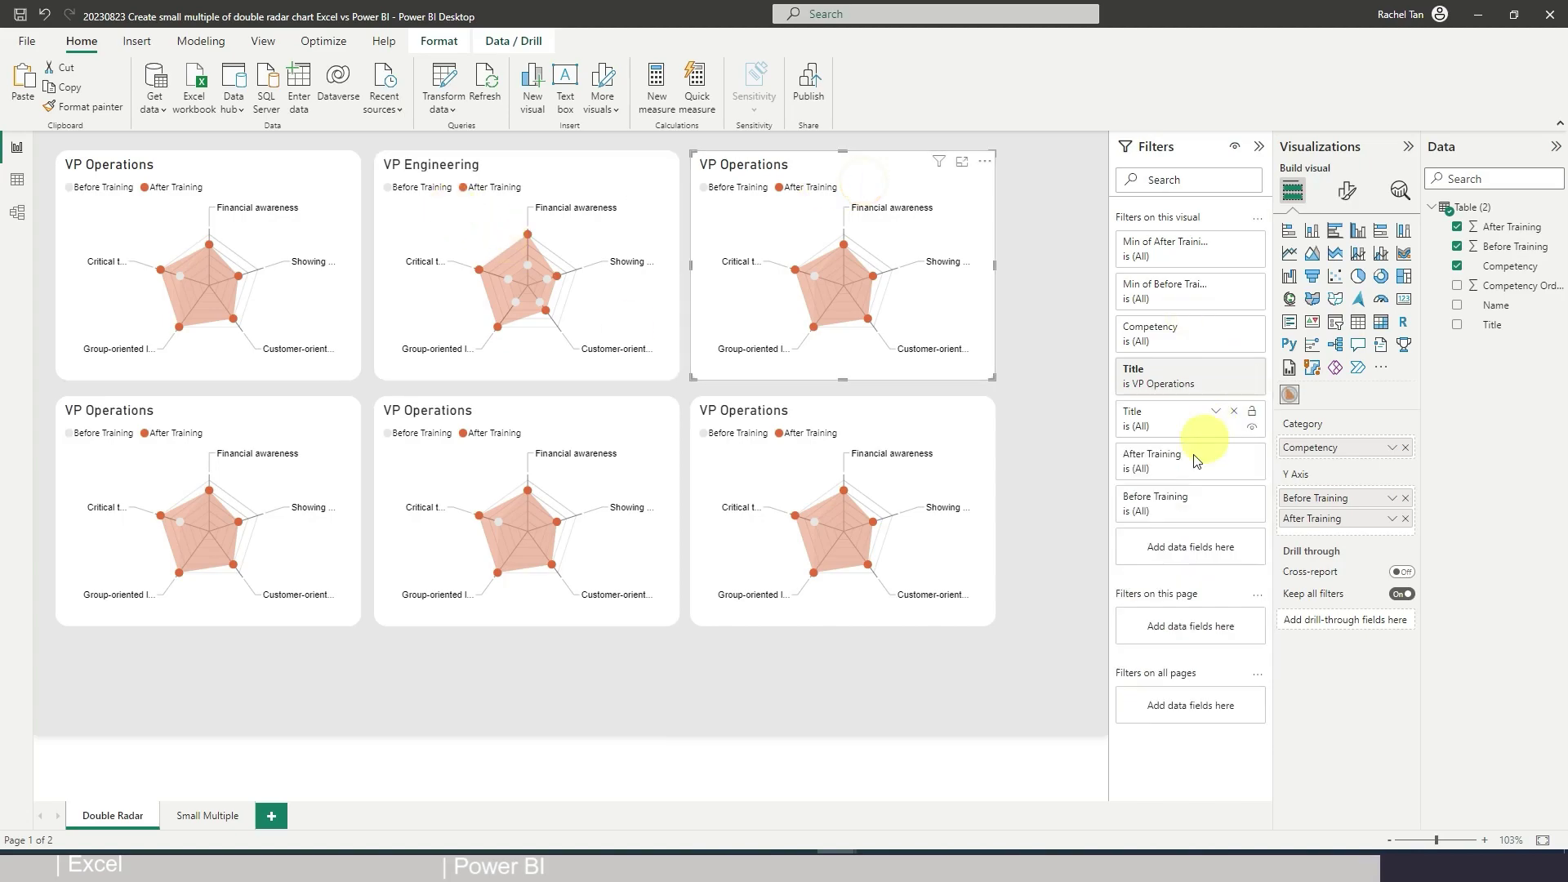
pyautogui.click(1163, 390)
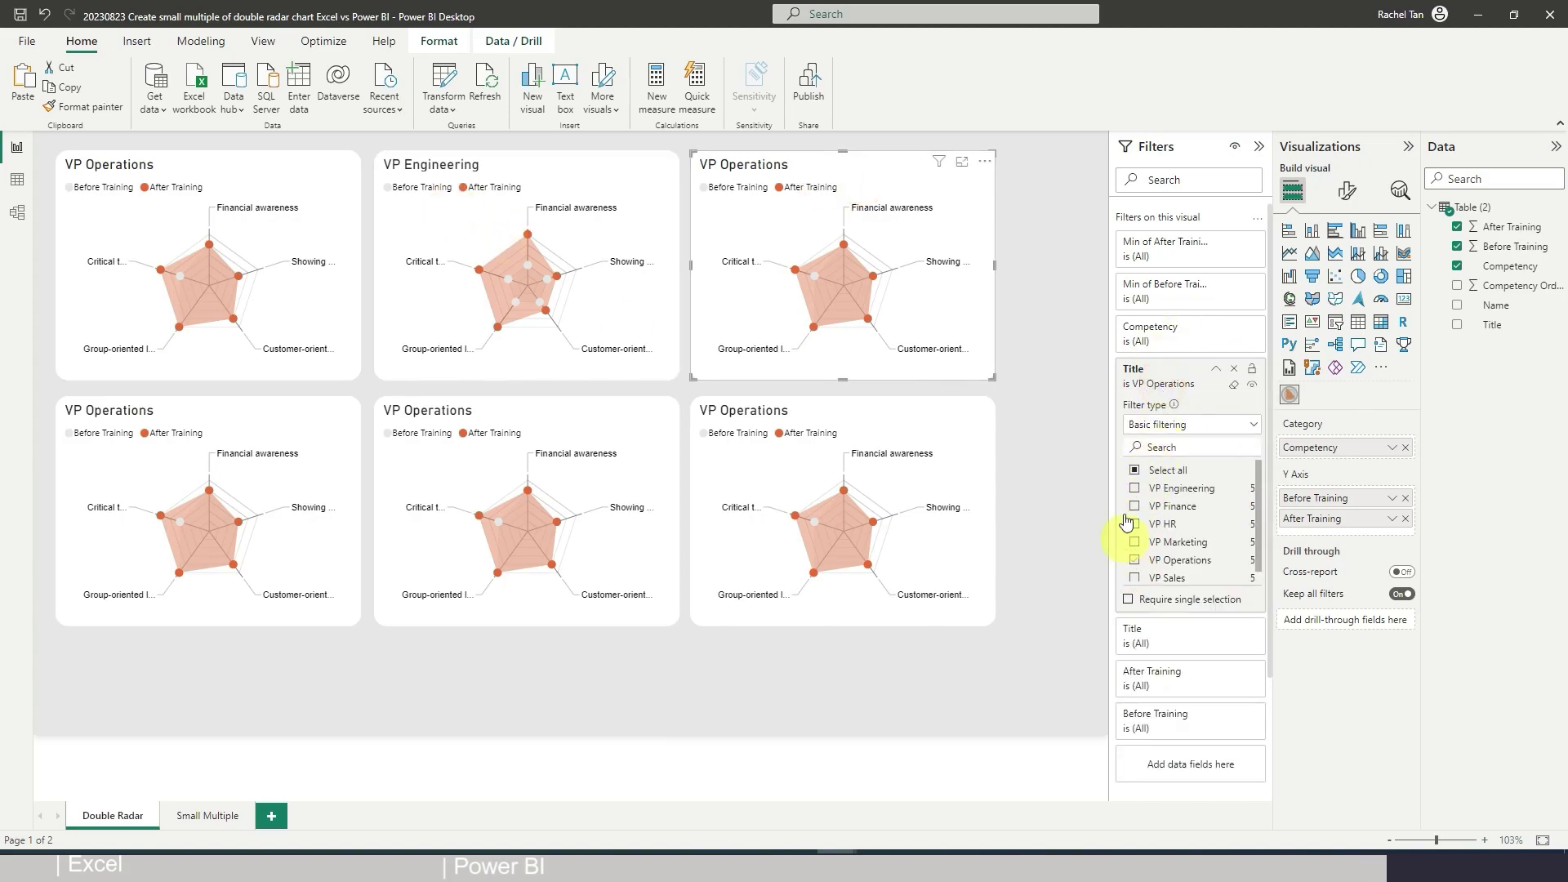
pyautogui.click(1135, 562)
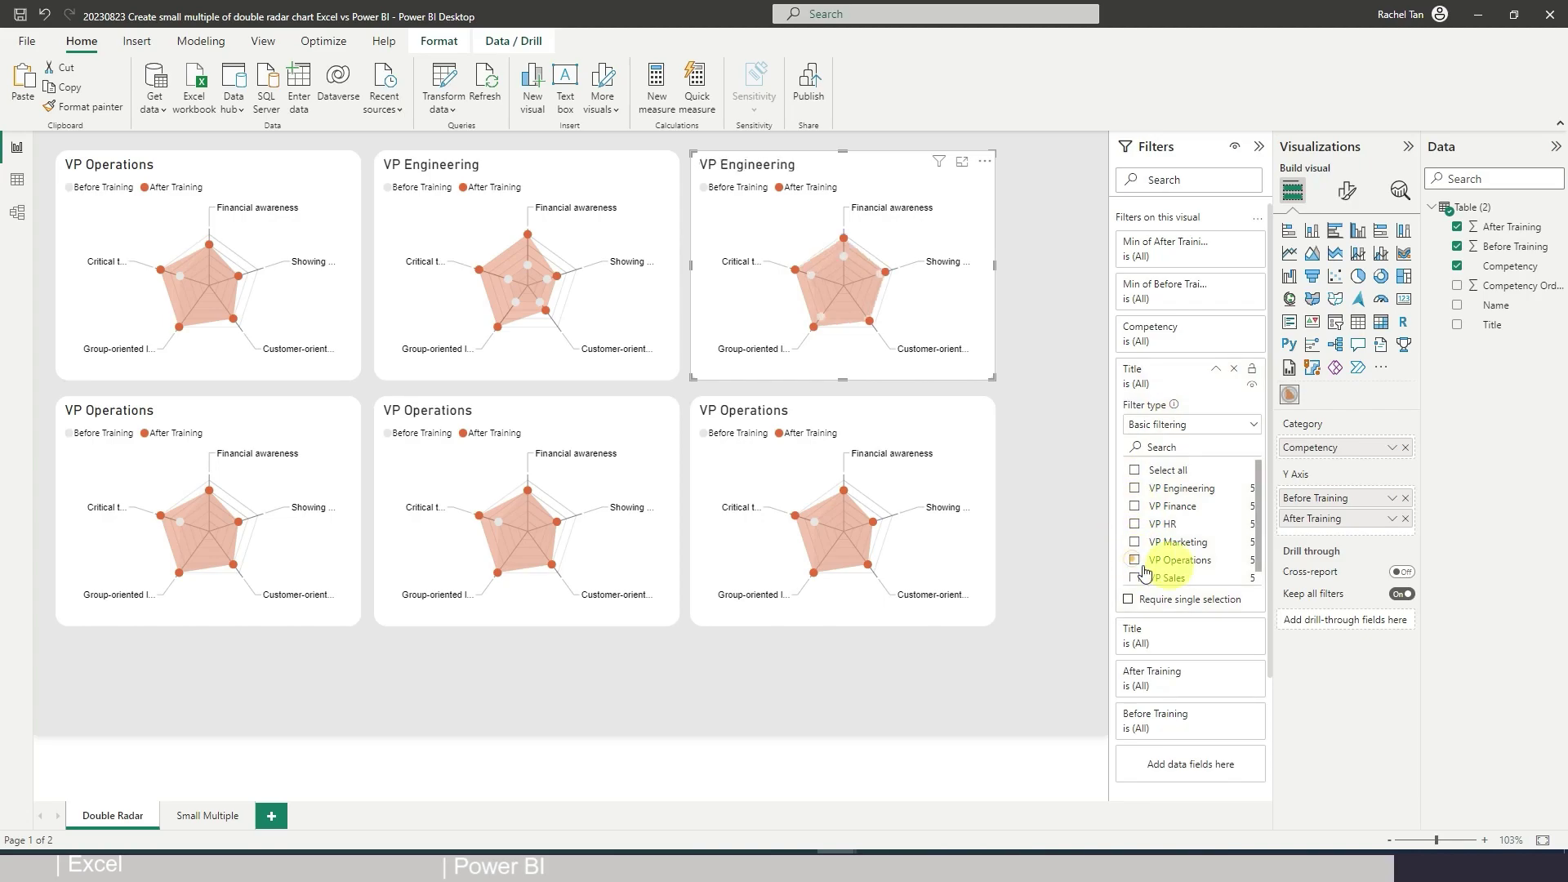
pyautogui.click(1134, 506)
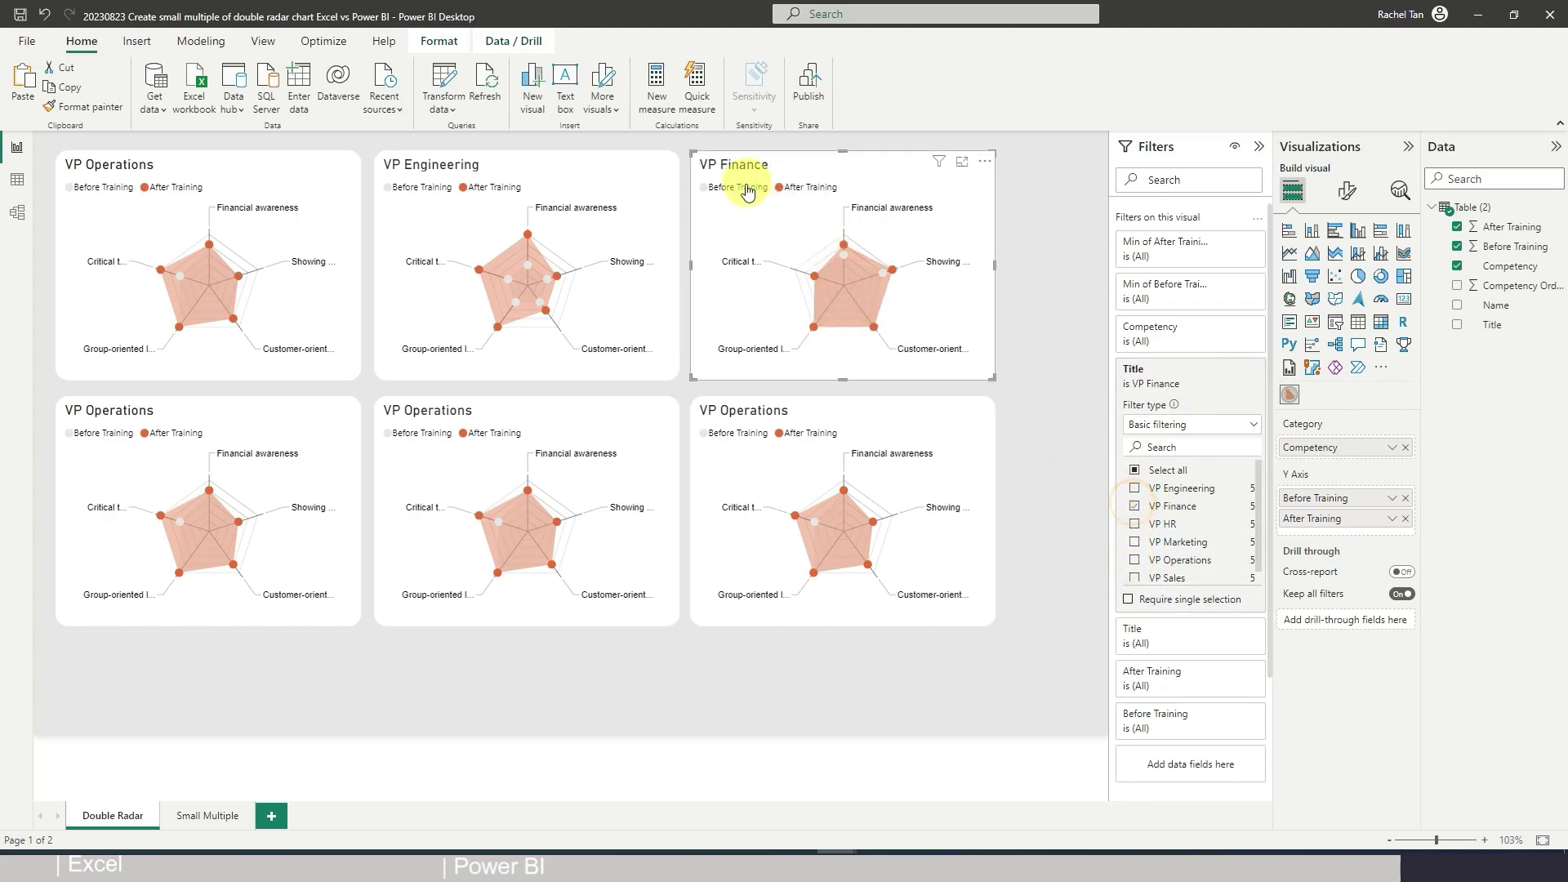
# Filter the bottom-row charts' Title to VP HR, VP Marketing and VP Sales respectively
pyautogui.click(248, 455)
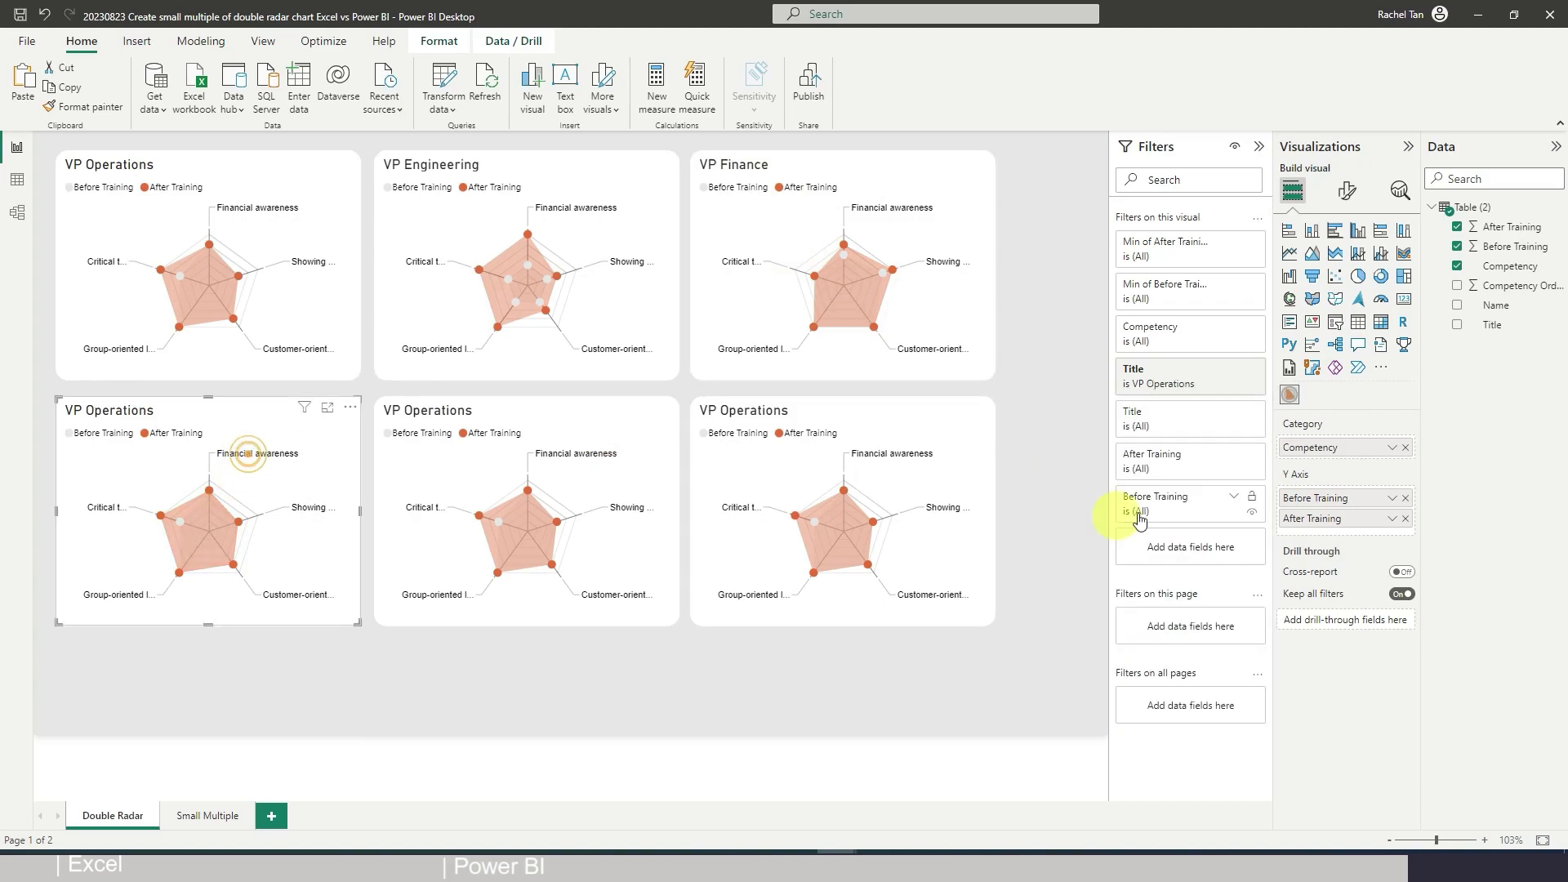
pyautogui.click(1152, 384)
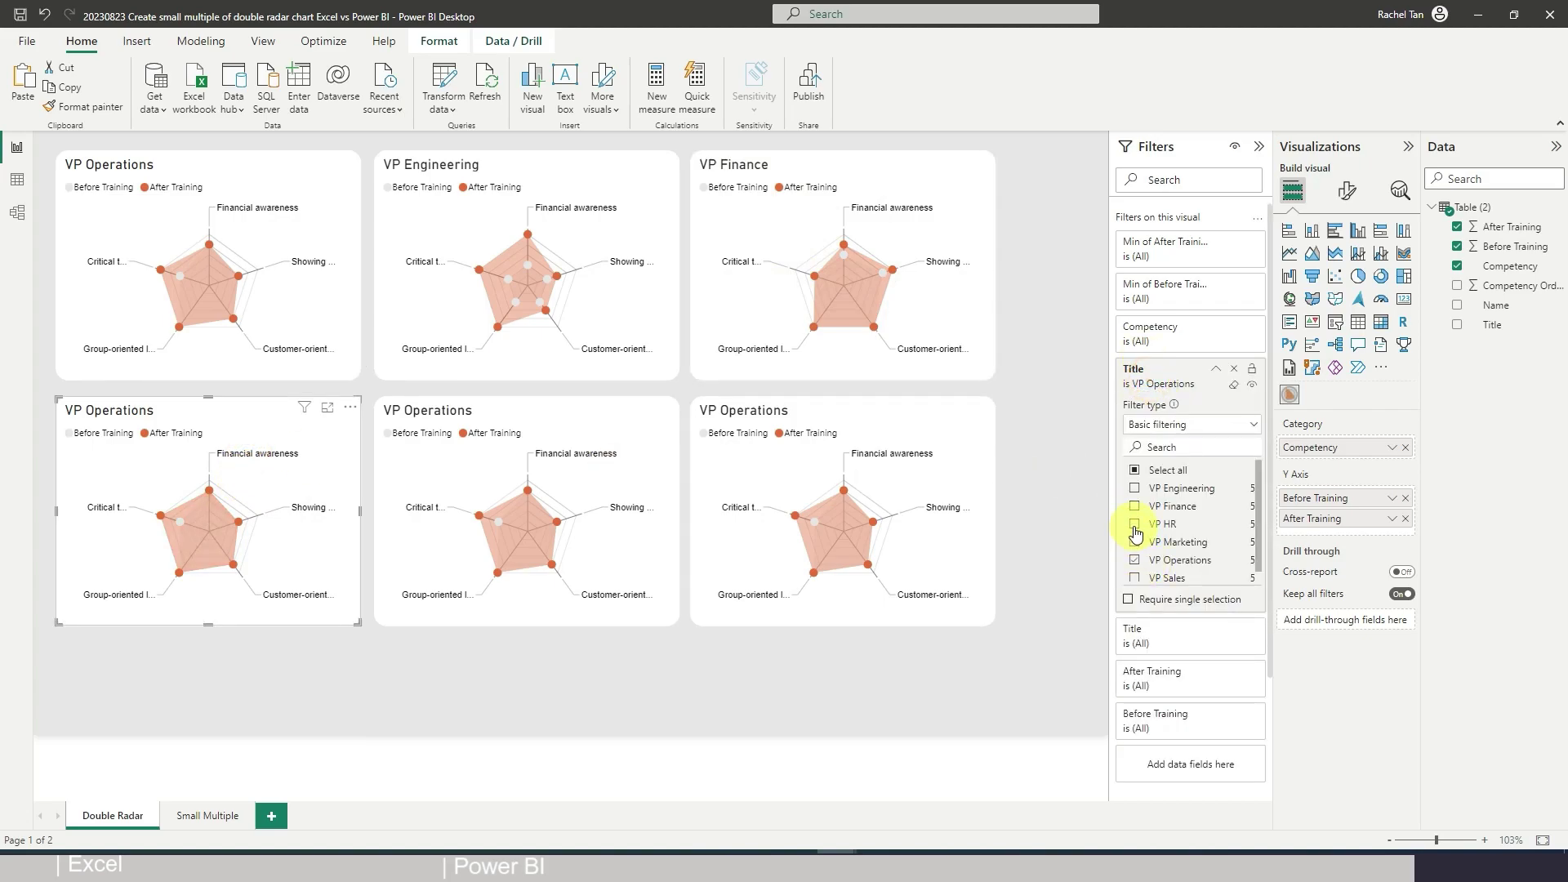
pyautogui.click(1134, 524)
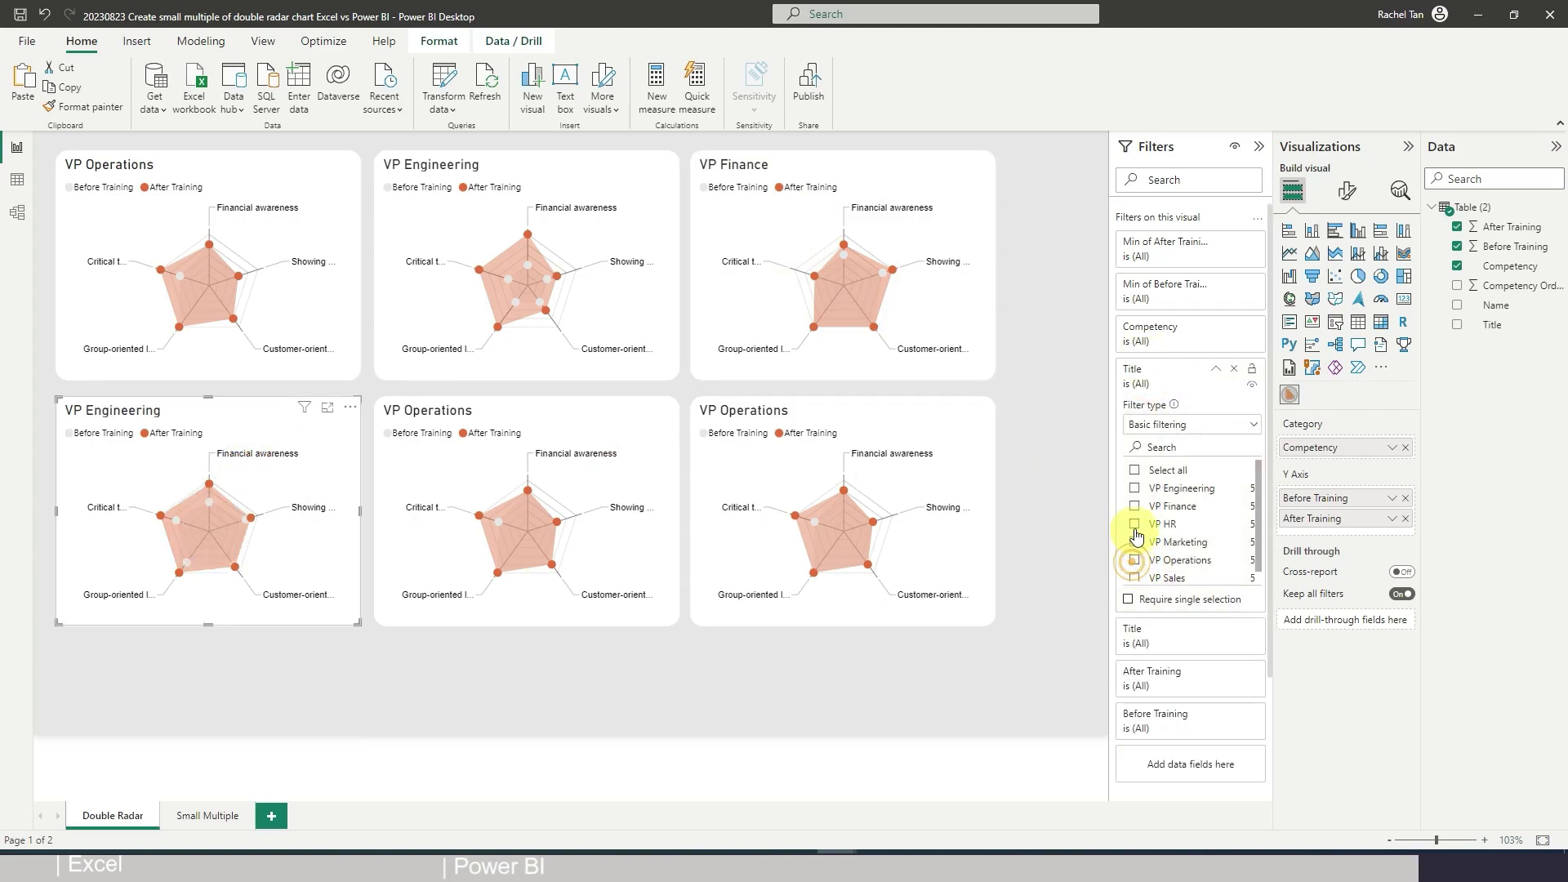
pyautogui.click(1217, 373)
pyautogui.click(599, 428)
pyautogui.click(1151, 379)
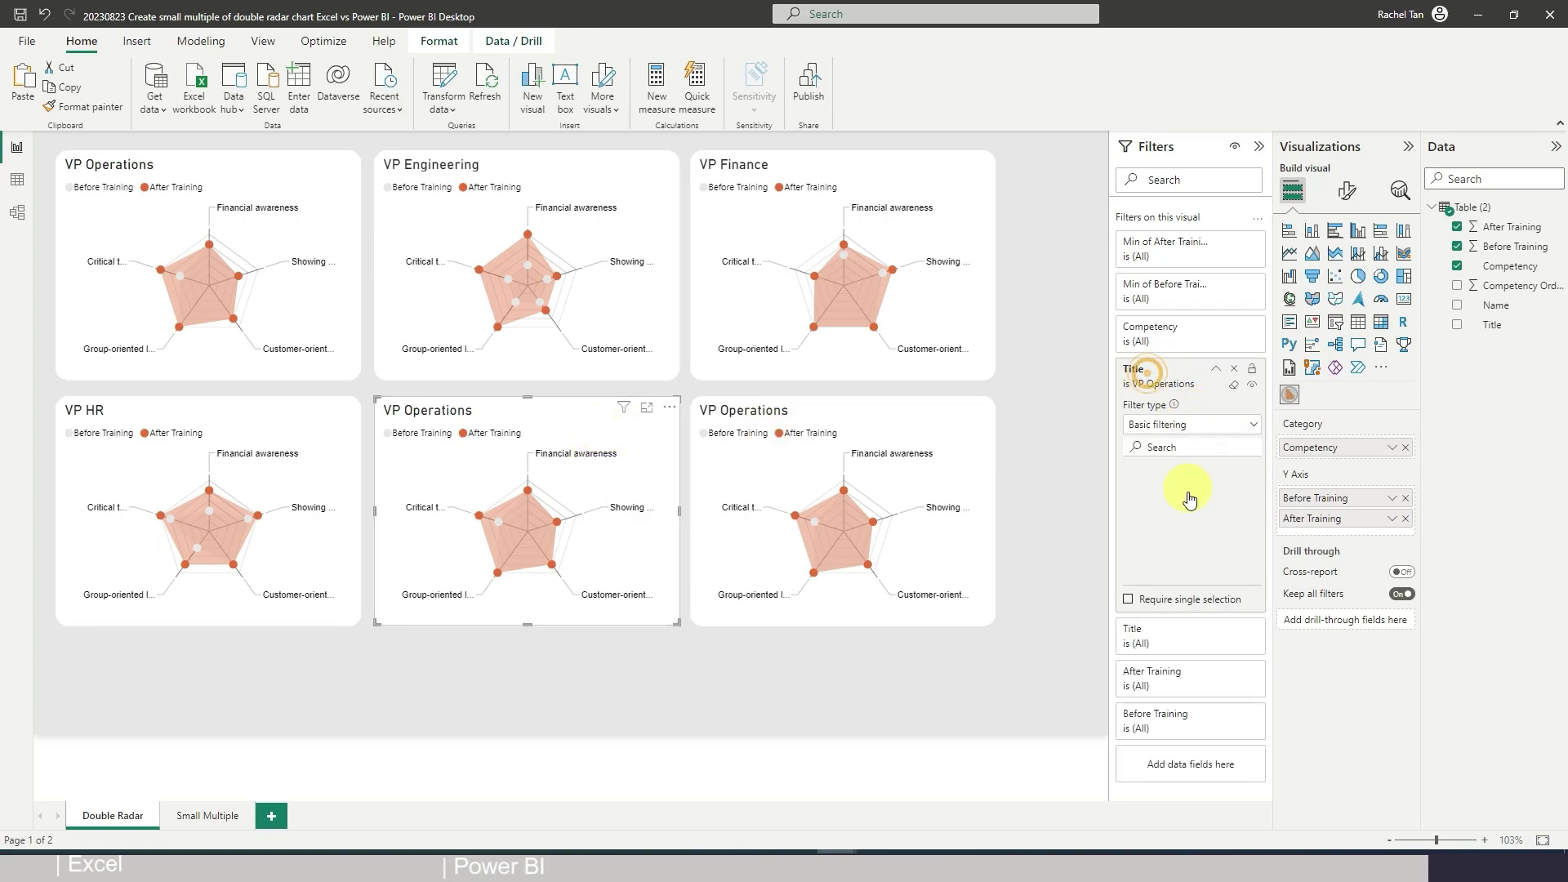
pyautogui.click(1135, 562)
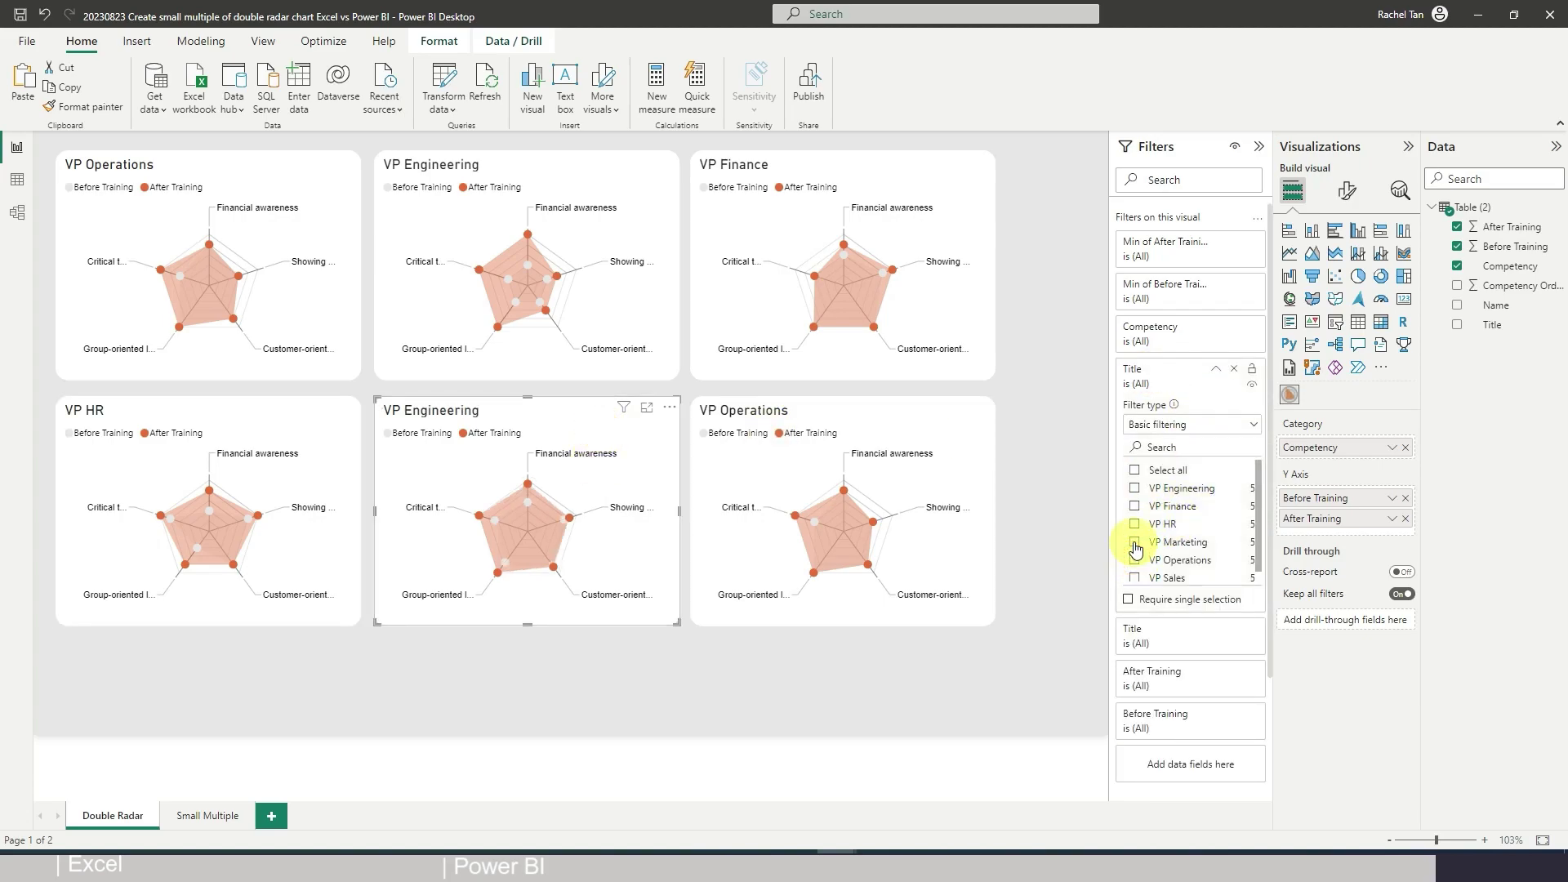
pyautogui.click(1134, 544)
pyautogui.click(940, 428)
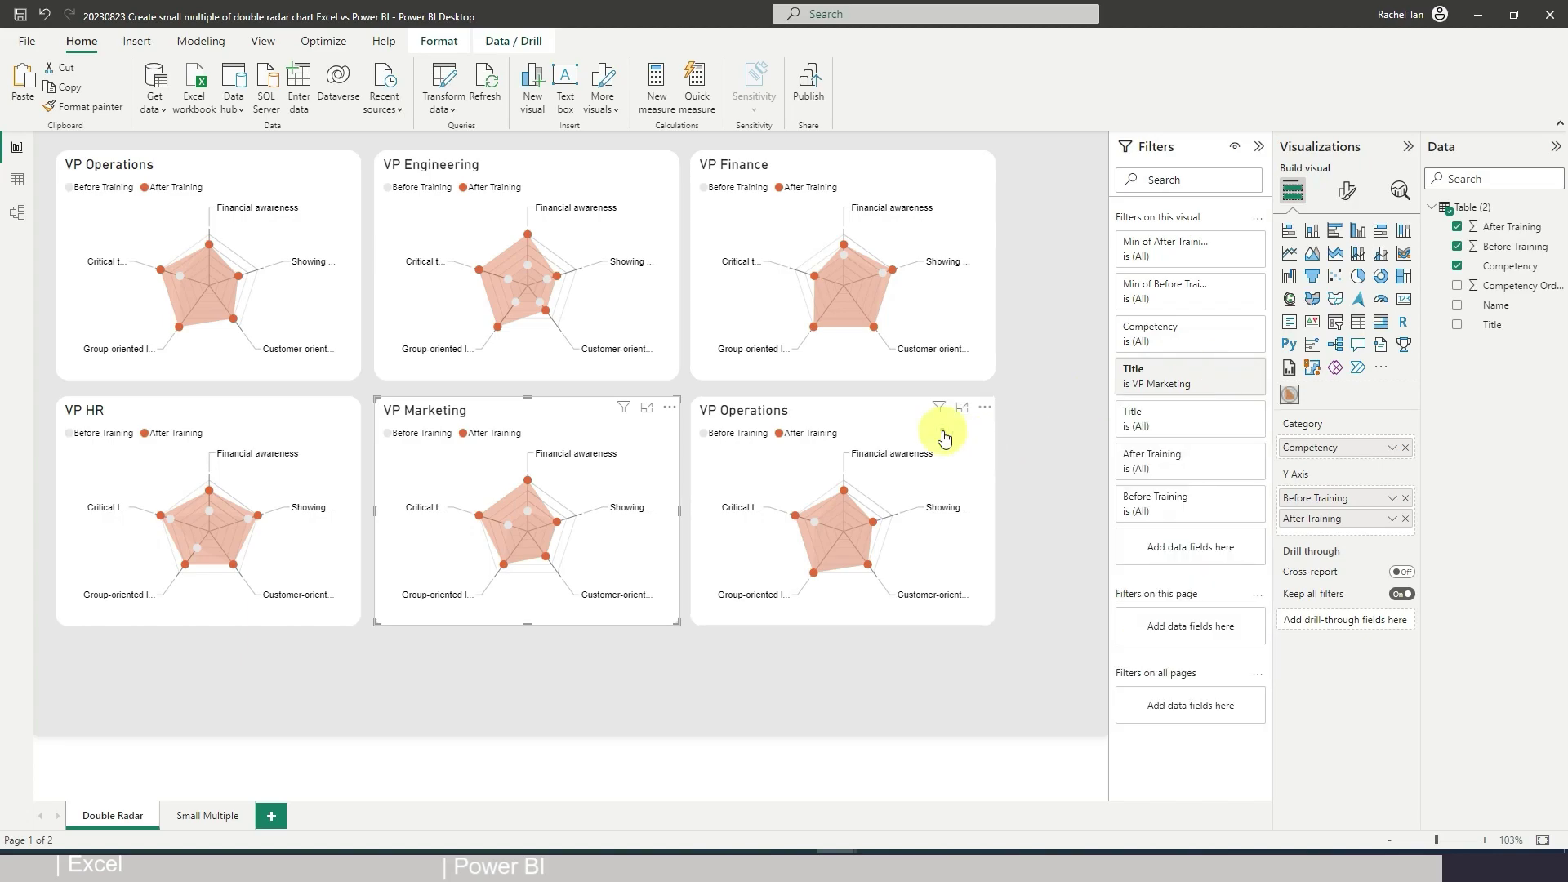
pyautogui.click(1186, 369)
pyautogui.click(1135, 557)
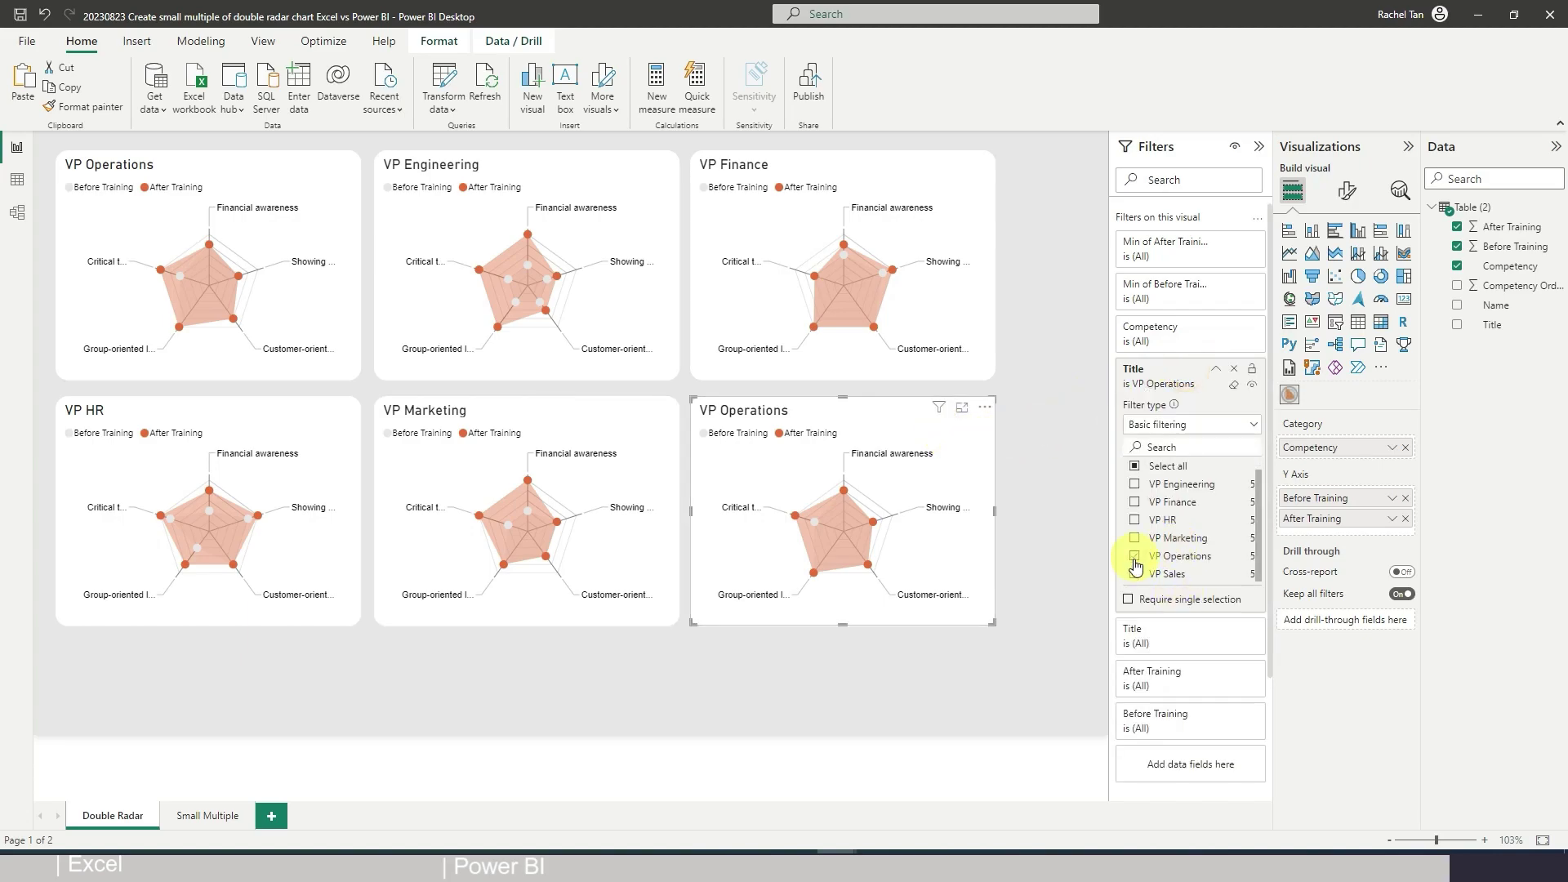
pyautogui.click(1135, 574)
pyautogui.click(1072, 690)
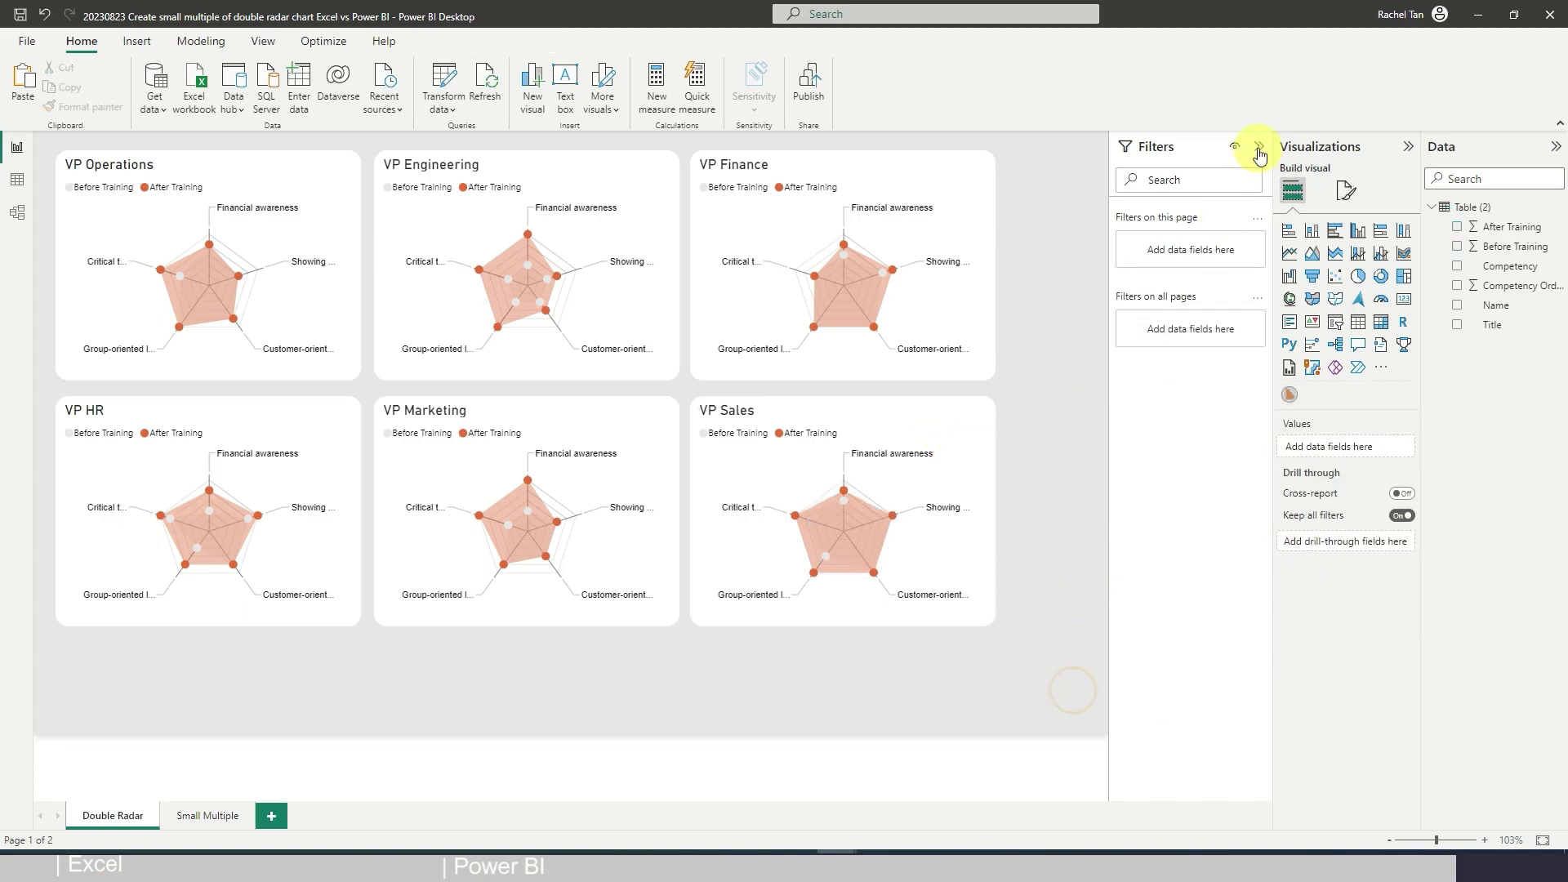
# Collapse the Filters pane to give the six VP radar charts more room
pyautogui.click(1259, 147)
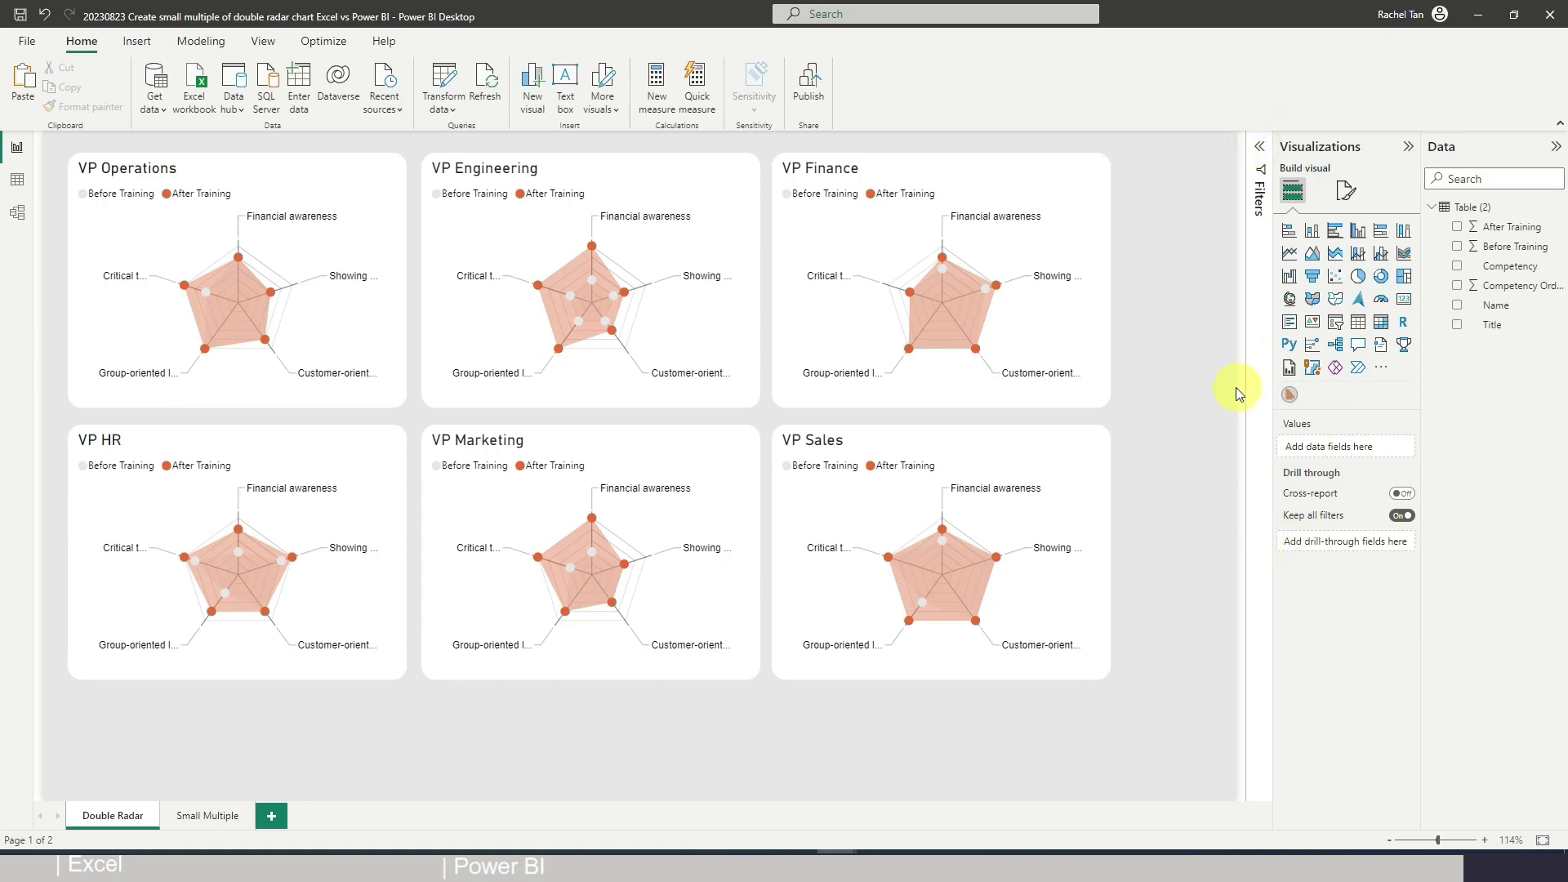